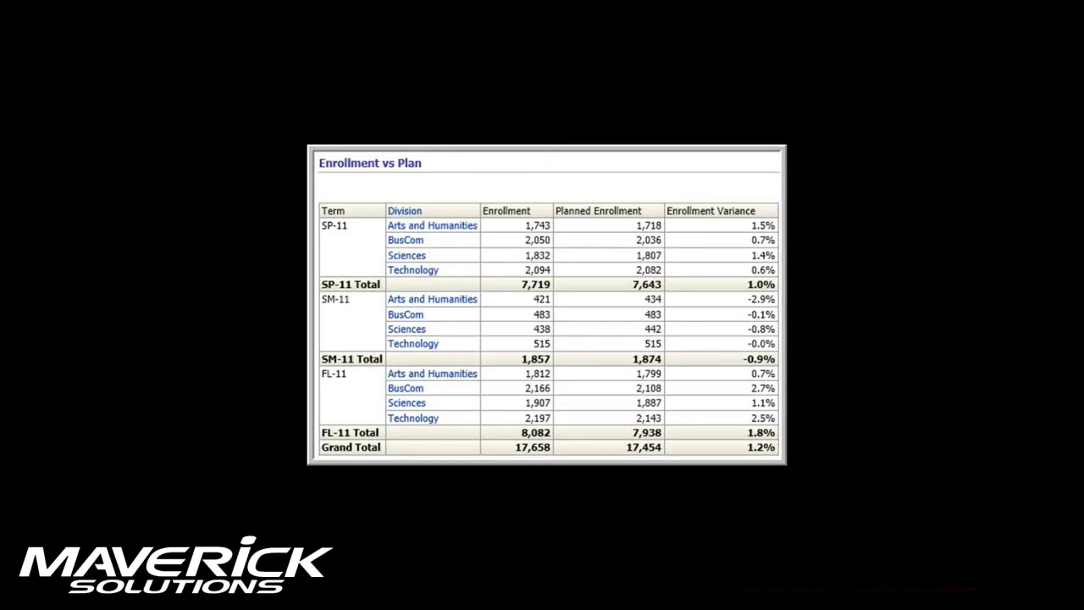
{"action": "left_click", "coordinate": [632, 398]}
{"action": "left_click", "coordinate": [633, 401]}
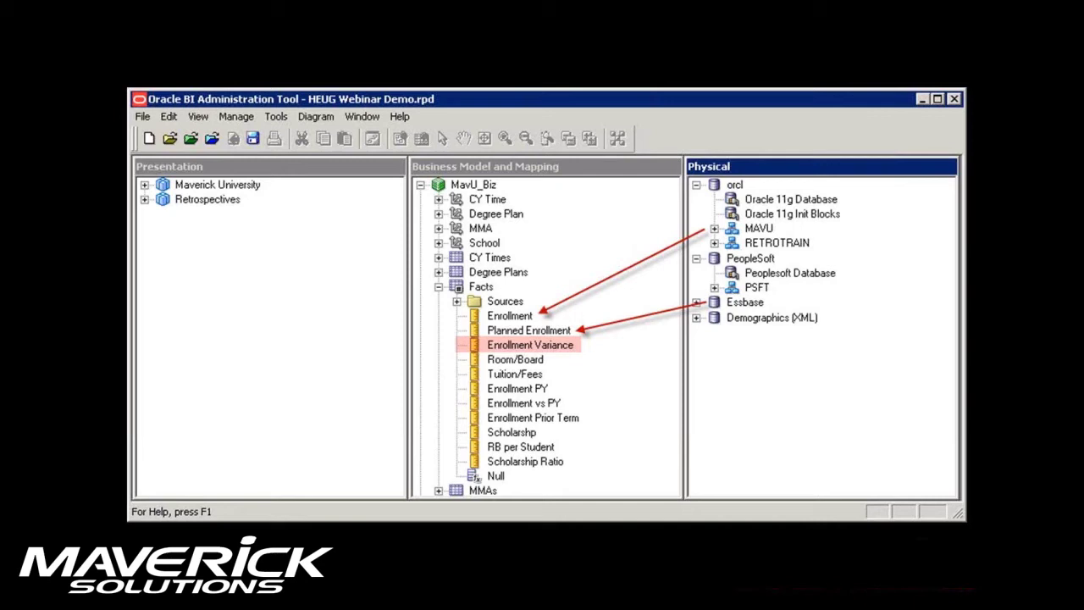
{"action": "mouse_move", "coordinate": [127, 606]}
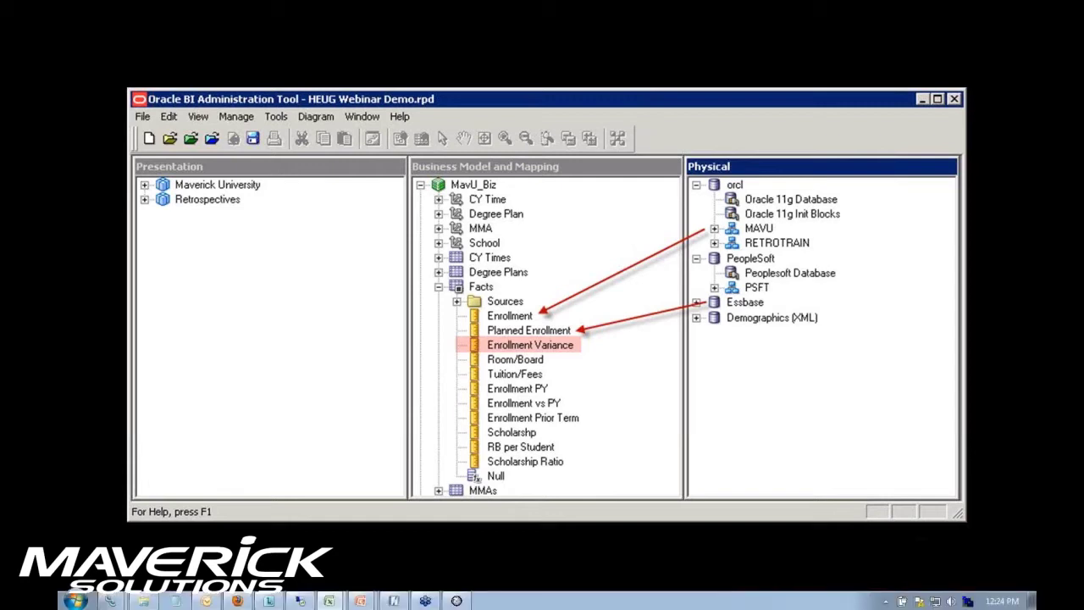
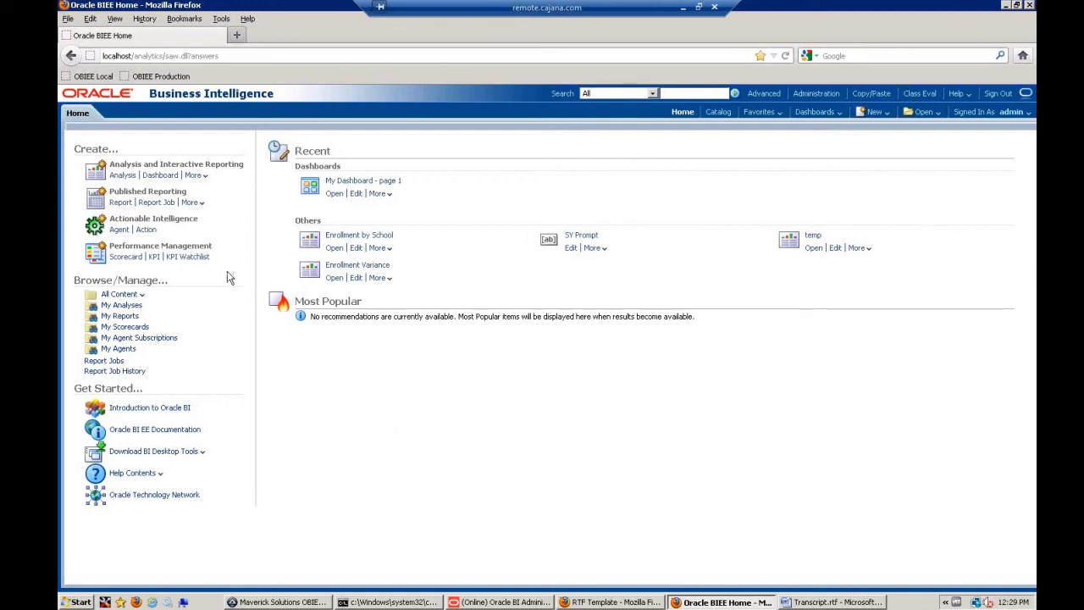
Create a new analysis on the Maverick University subject area with the Enrollment fact and display its results.
{"action": "left_click", "coordinate": [123, 177]}
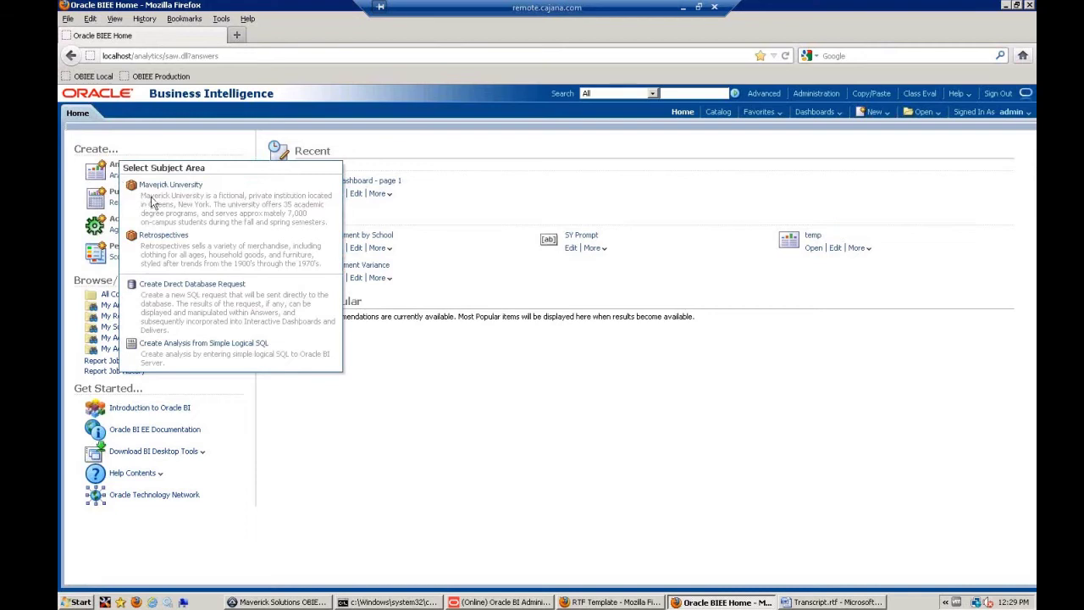
{"action": "left_click", "coordinate": [156, 196]}
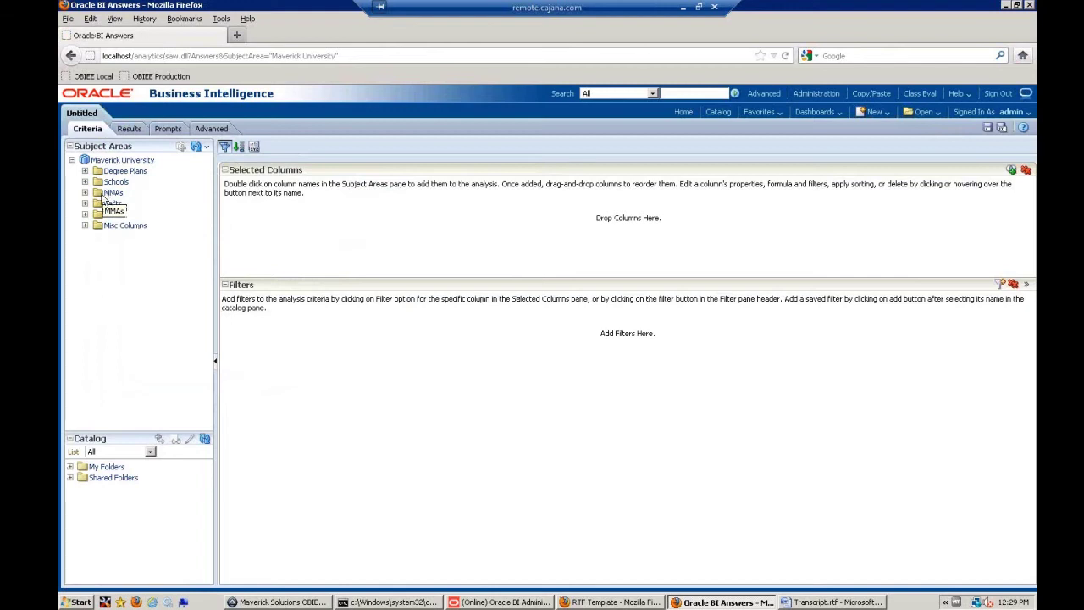
{"action": "left_click", "coordinate": [85, 204]}
{"action": "double_click", "coordinate": [133, 216]}
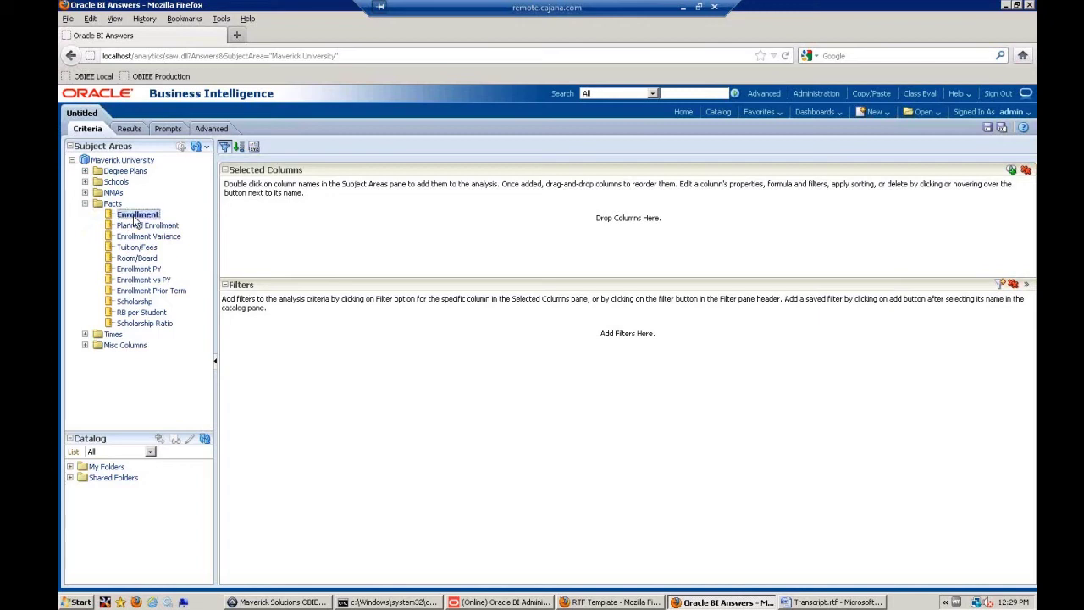
{"action": "left_click", "coordinate": [129, 129]}
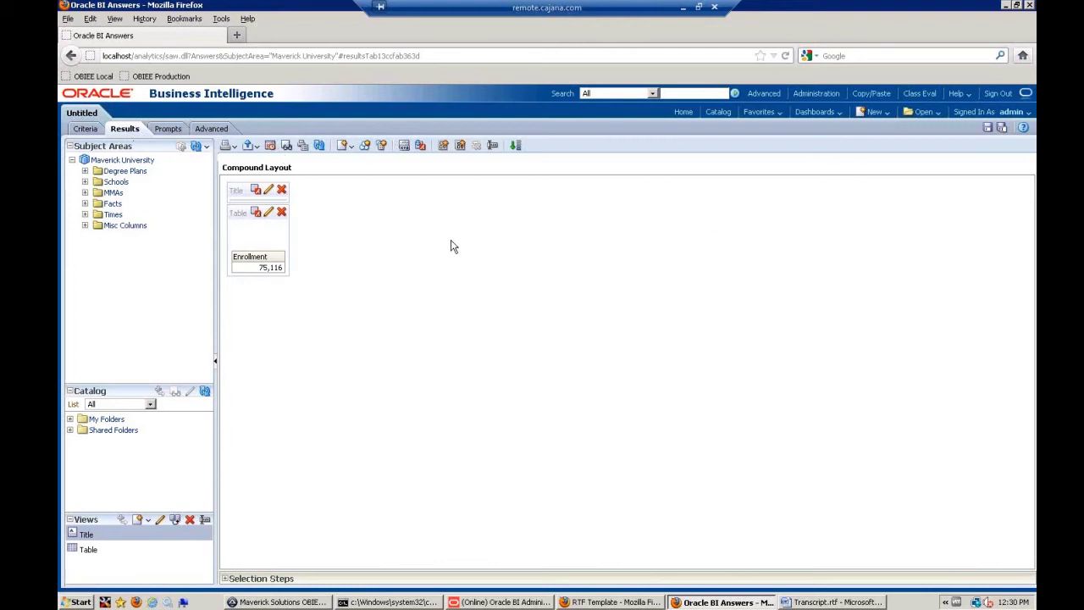
Add the Term, Division, School and Degree columns to the results table, in that order, ahead of Enrollment.
{"action": "left_click", "coordinate": [85, 215]}
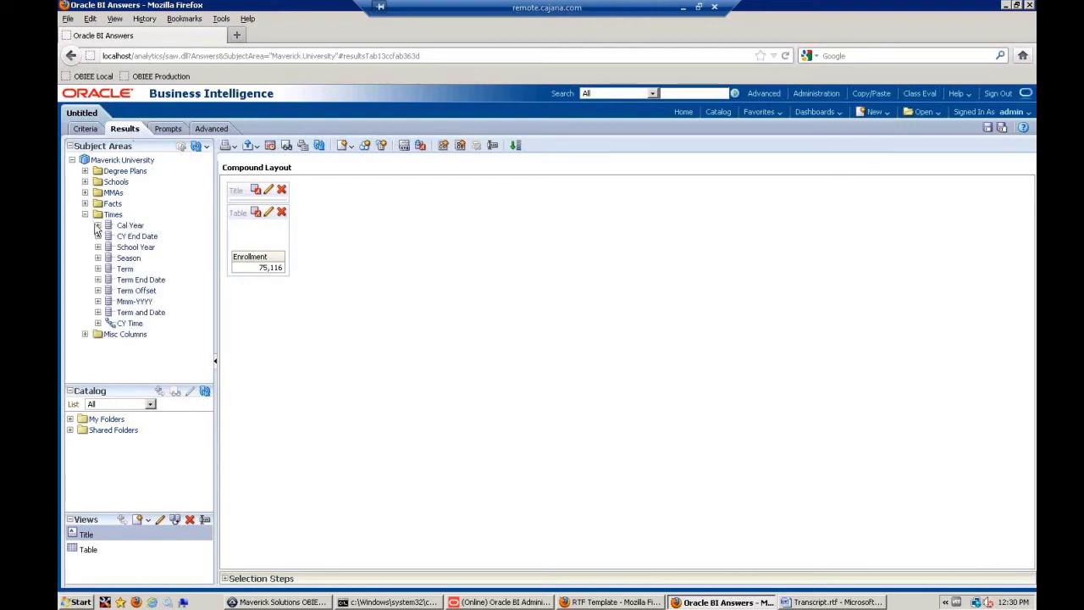
{"action": "left_click_drag", "start_coordinate": [125, 269], "coordinate": [235, 267]}
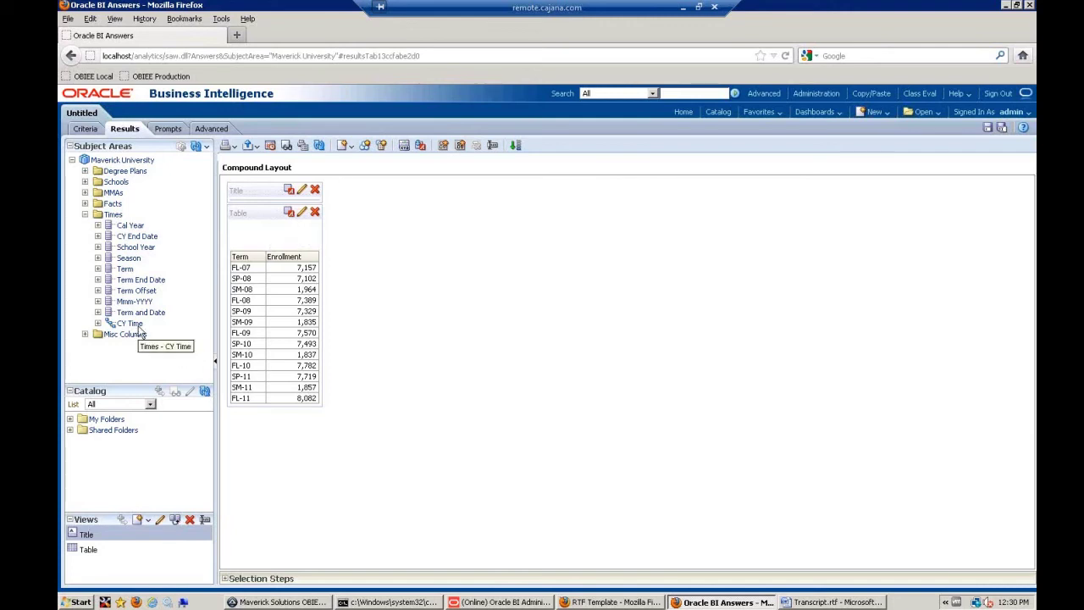
{"action": "left_click", "coordinate": [85, 181]}
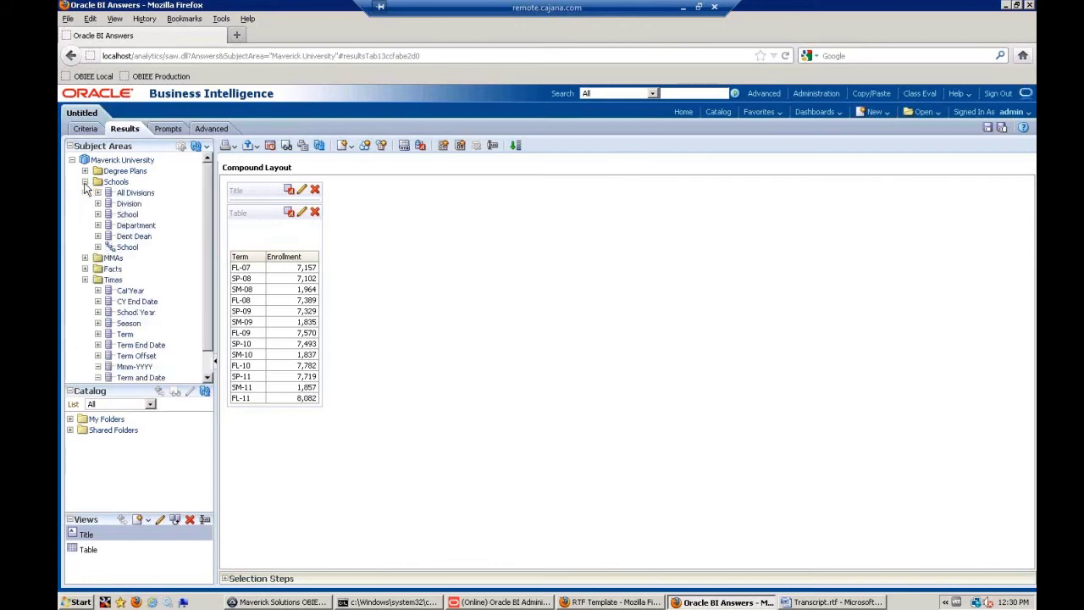
{"action": "left_click_drag", "start_coordinate": [144, 208], "coordinate": [260, 266]}
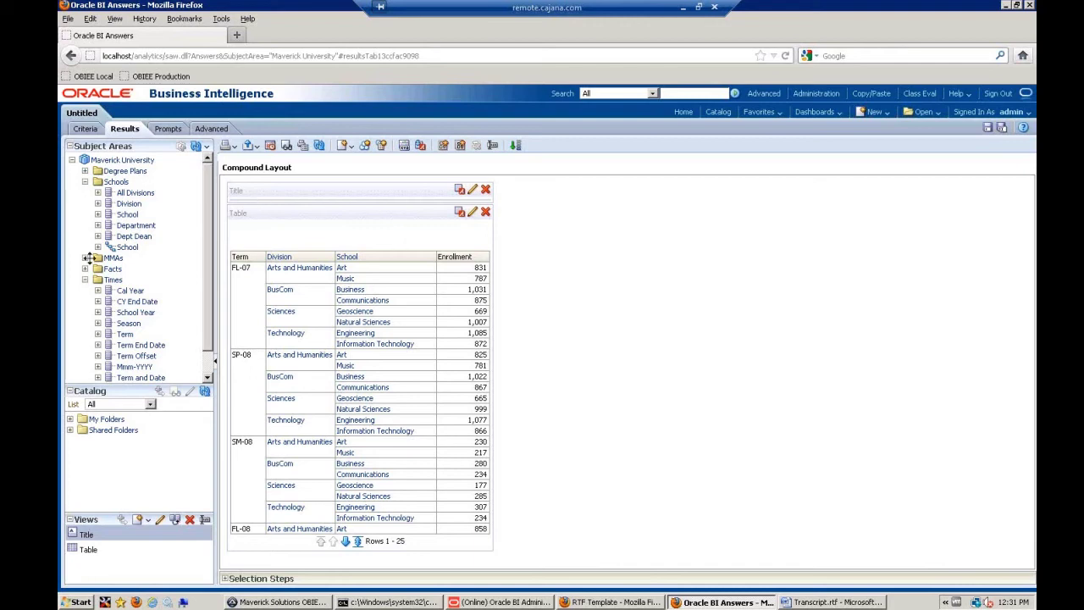
{"action": "left_click", "coordinate": [85, 171]}
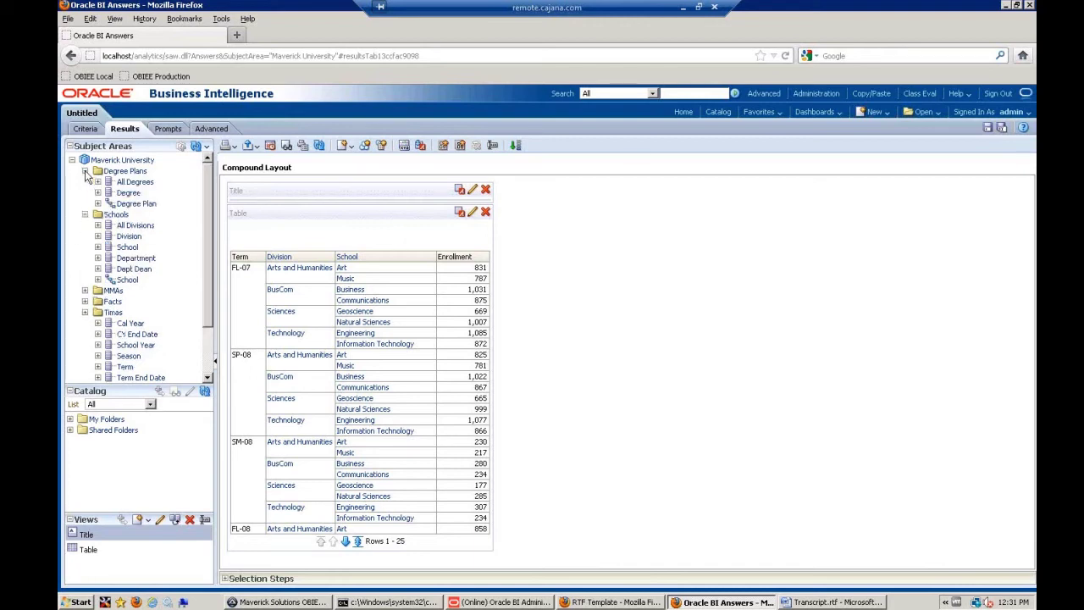
{"action": "left_click_drag", "start_coordinate": [131, 195], "coordinate": [434, 291]}
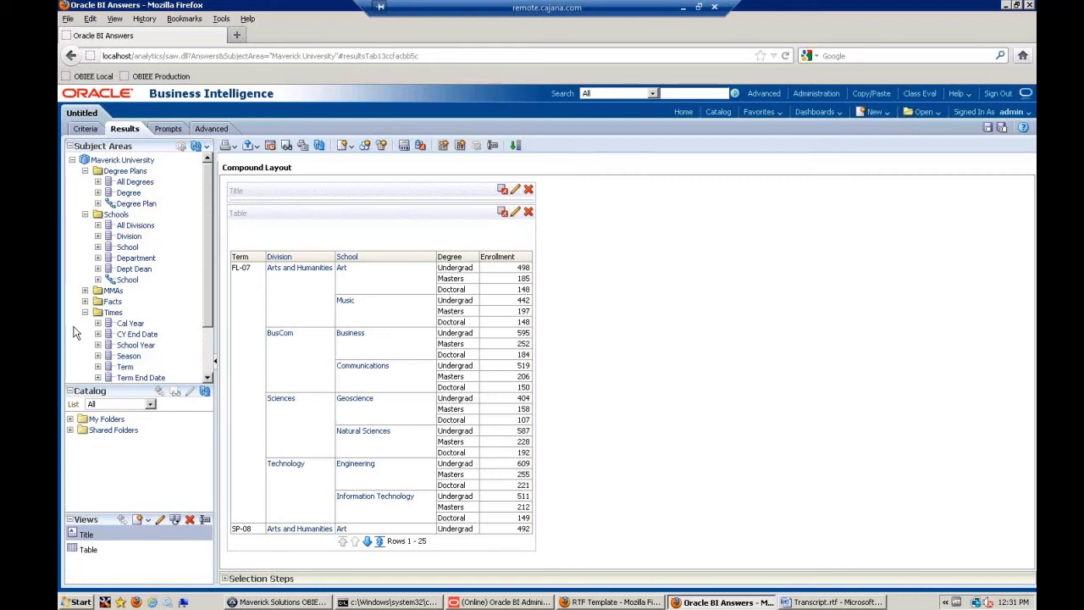
Start a new filter in the analysis criteria on the School Year column from the Times folder.
{"action": "left_click", "coordinate": [85, 130]}
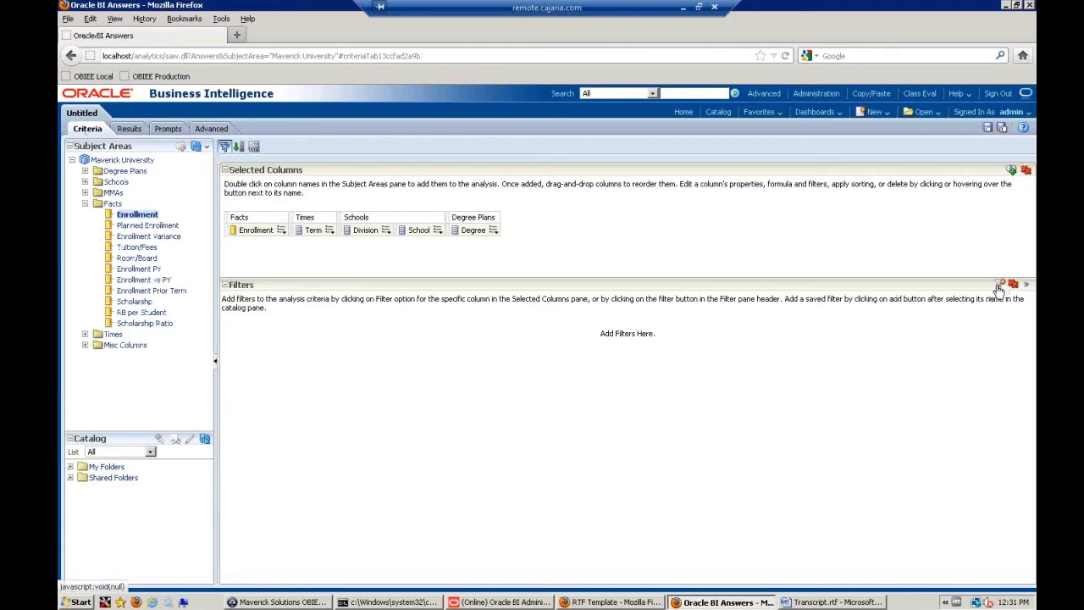
{"action": "left_click", "coordinate": [999, 288]}
{"action": "left_click", "coordinate": [929, 344]}
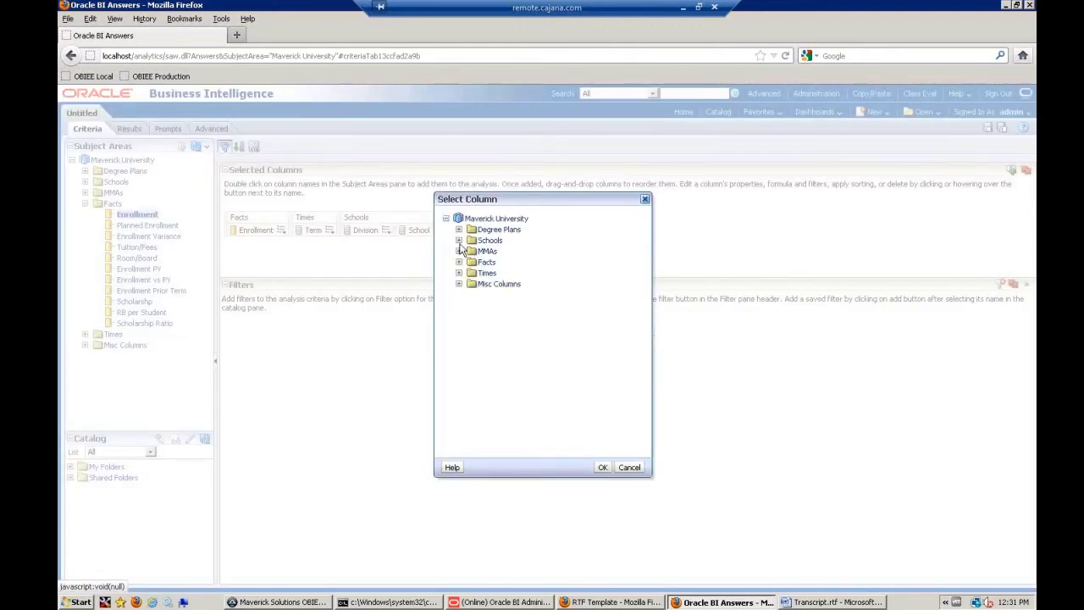
{"action": "left_click", "coordinate": [458, 241]}
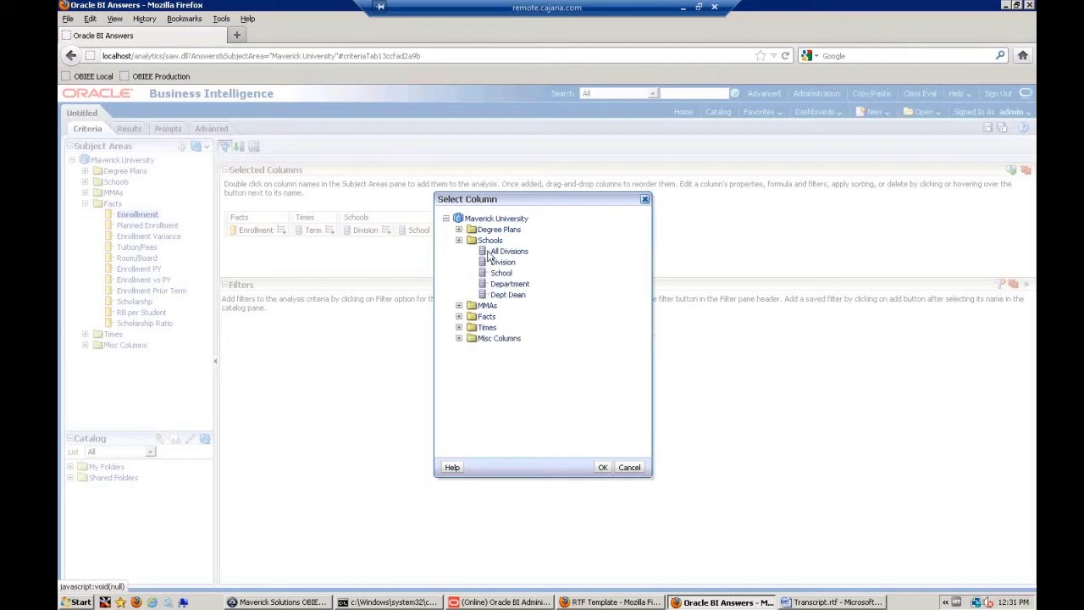
{"action": "left_click", "coordinate": [459, 328]}
{"action": "left_click", "coordinate": [512, 362]}
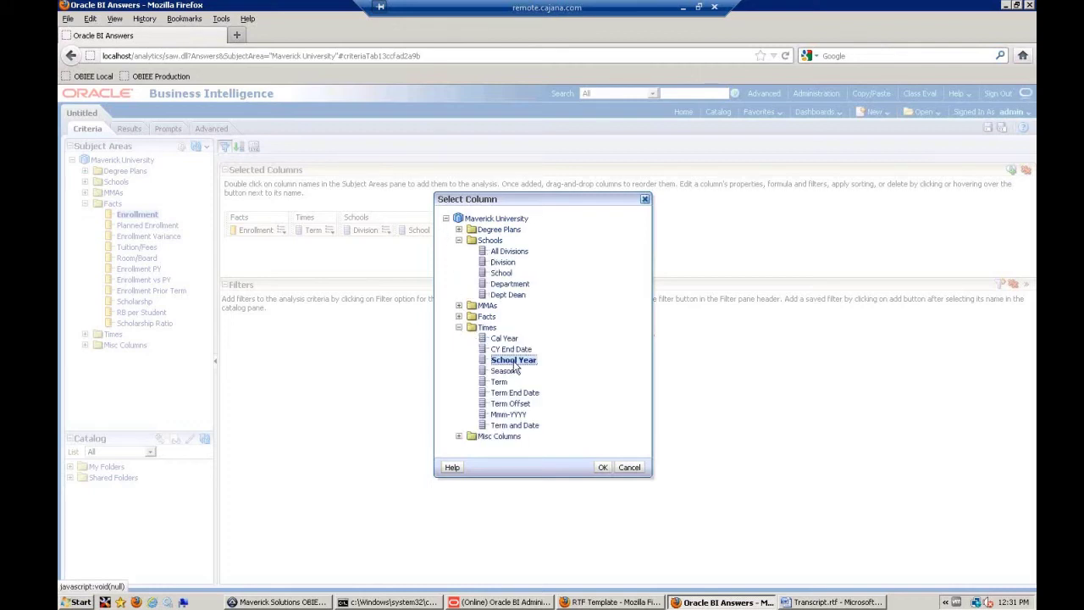
{"action": "left_click", "coordinate": [602, 466]}
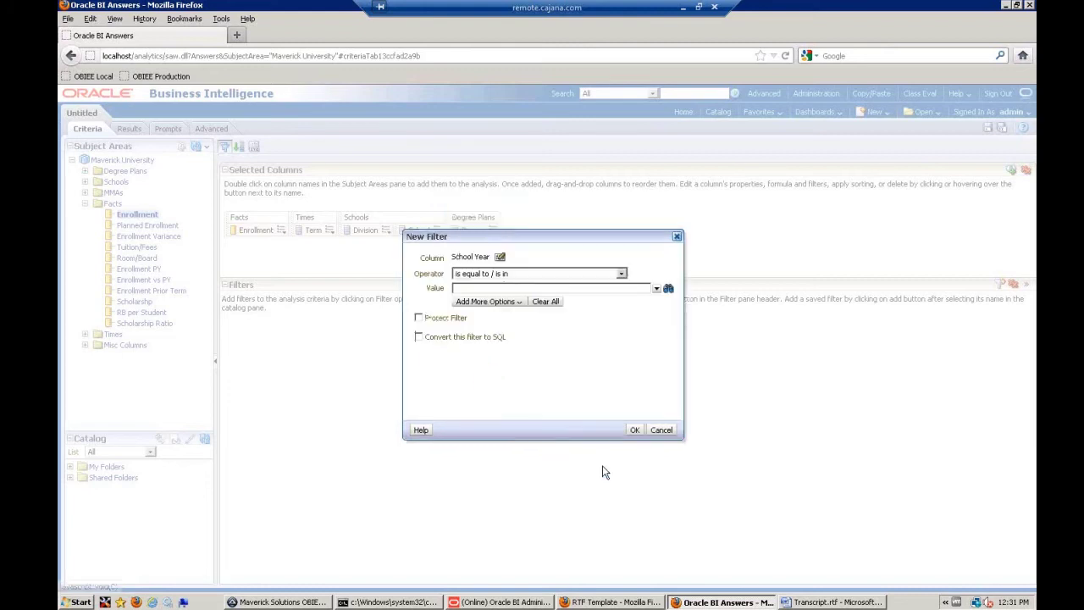
Limit the School Year filter to SY2010 and SY2011, and display the filtered results.
{"action": "left_click", "coordinate": [656, 288]}
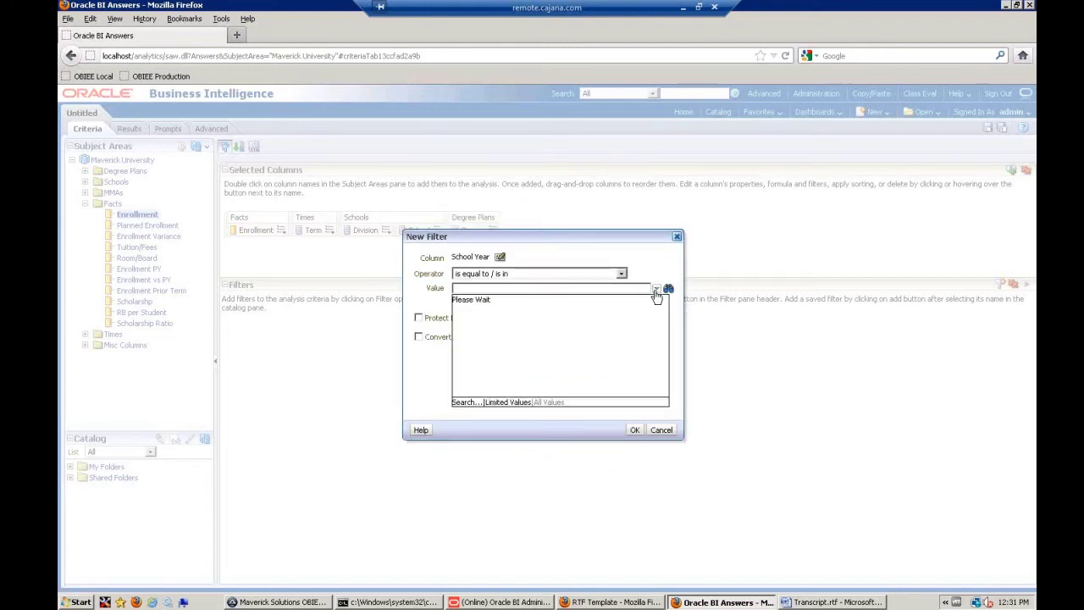
{"action": "left_click", "coordinate": [462, 329]}
{"action": "left_click", "coordinate": [462, 341]}
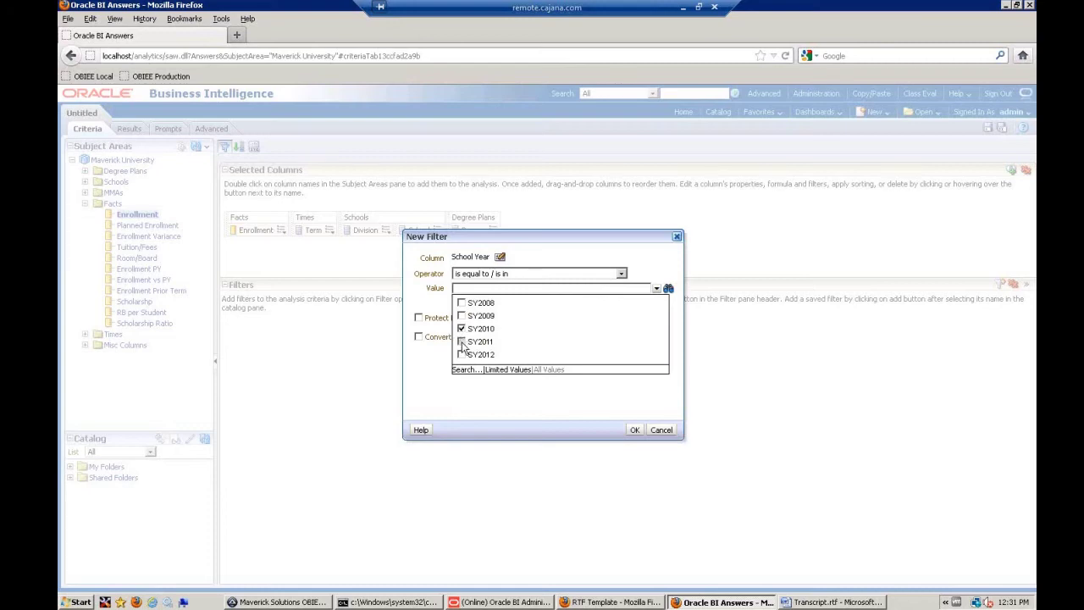
{"action": "left_click", "coordinate": [635, 429]}
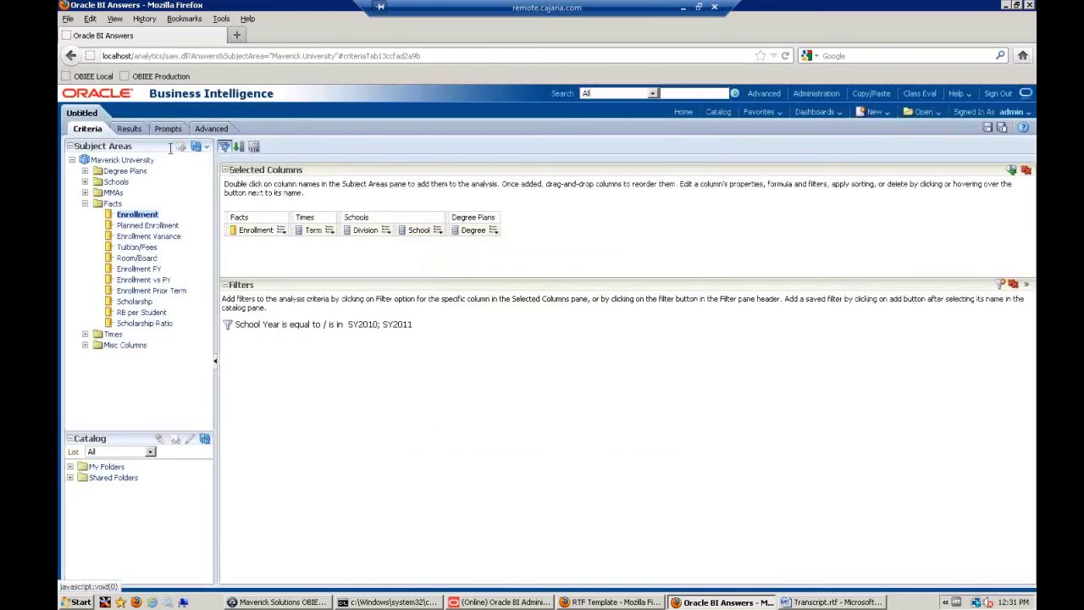
{"action": "left_click", "coordinate": [125, 129]}
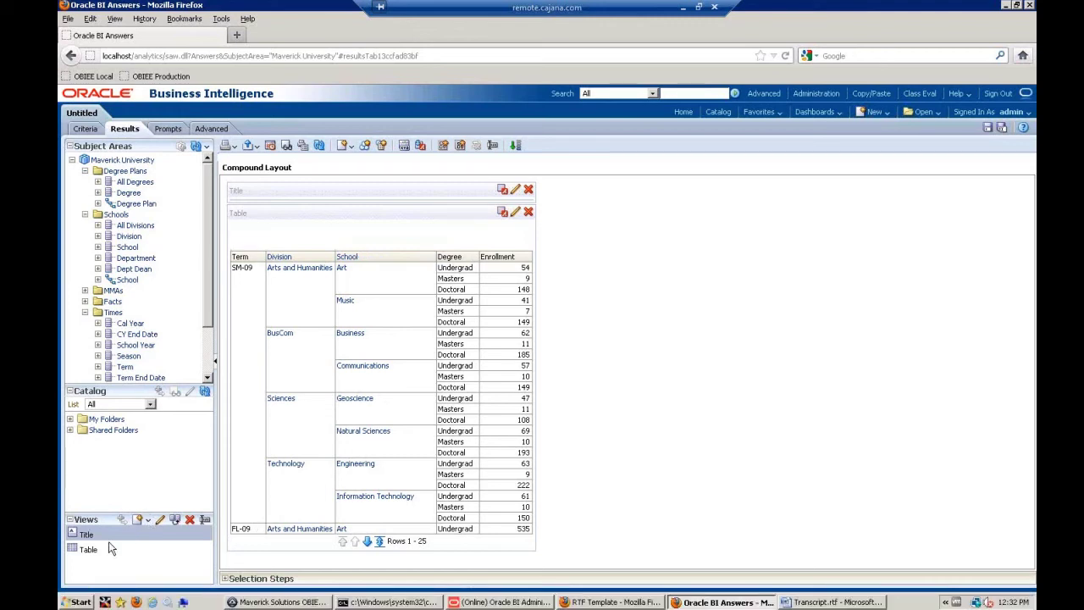
Create a pivot table view and move Degree from its rows to its columns, beneath Measure Labels.
{"action": "left_click", "coordinate": [147, 520]}
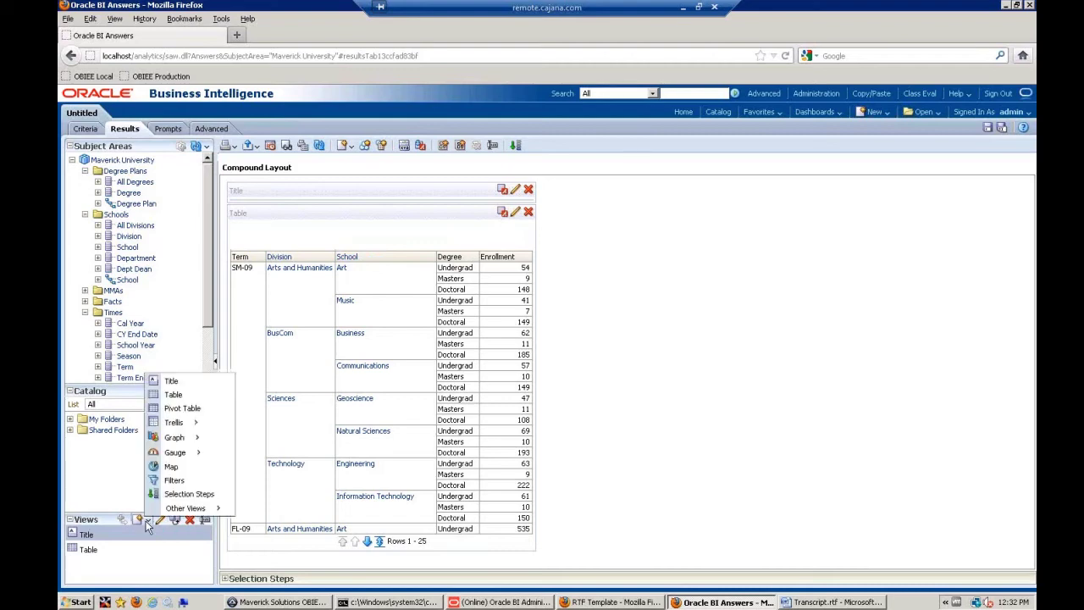
{"action": "left_click", "coordinate": [198, 410]}
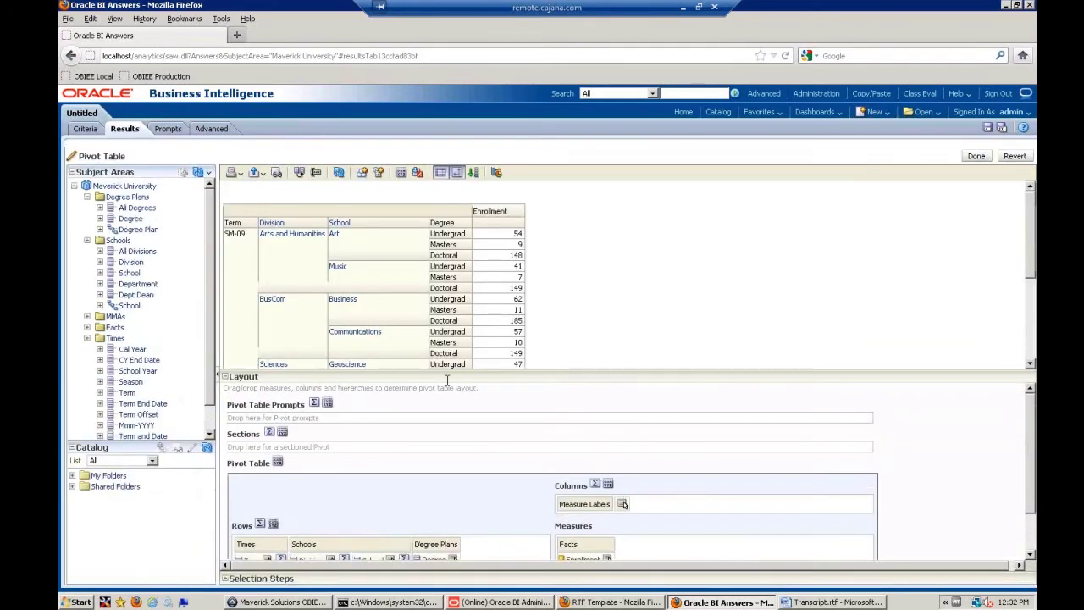
{"action": "left_click_drag", "start_coordinate": [549, 372], "coordinate": [556, 313]}
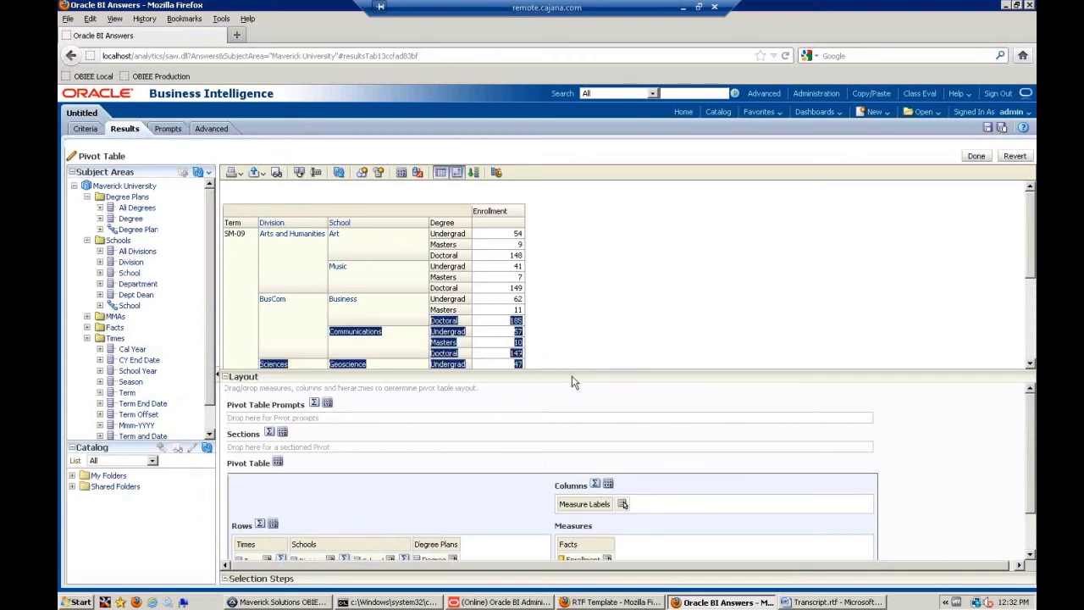
{"action": "left_click_drag", "start_coordinate": [573, 369], "coordinate": [577, 272]}
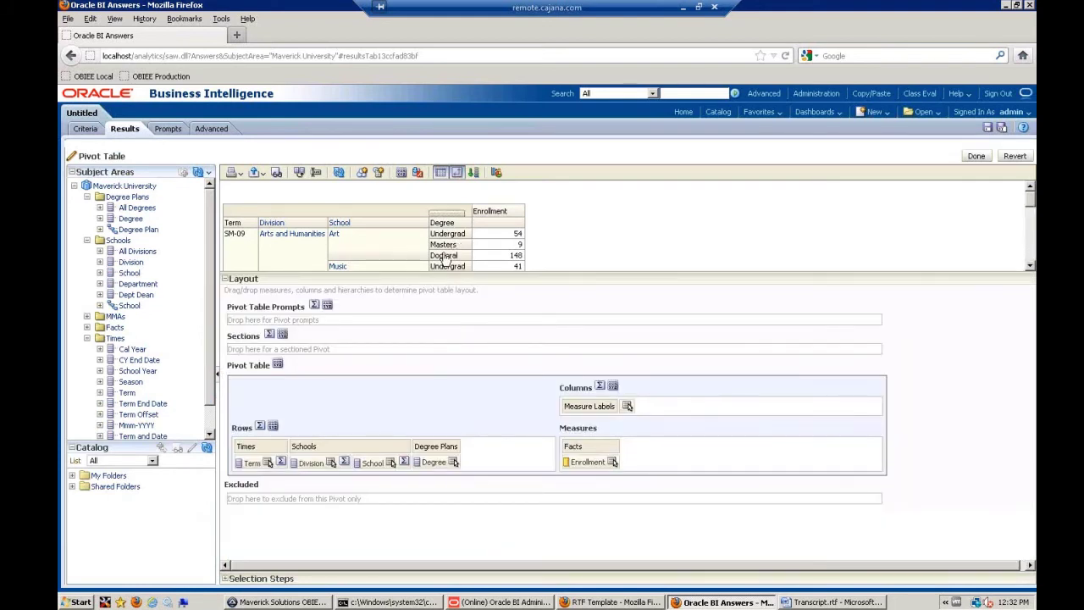
{"action": "left_click_drag", "start_coordinate": [434, 462], "coordinate": [434, 464]}
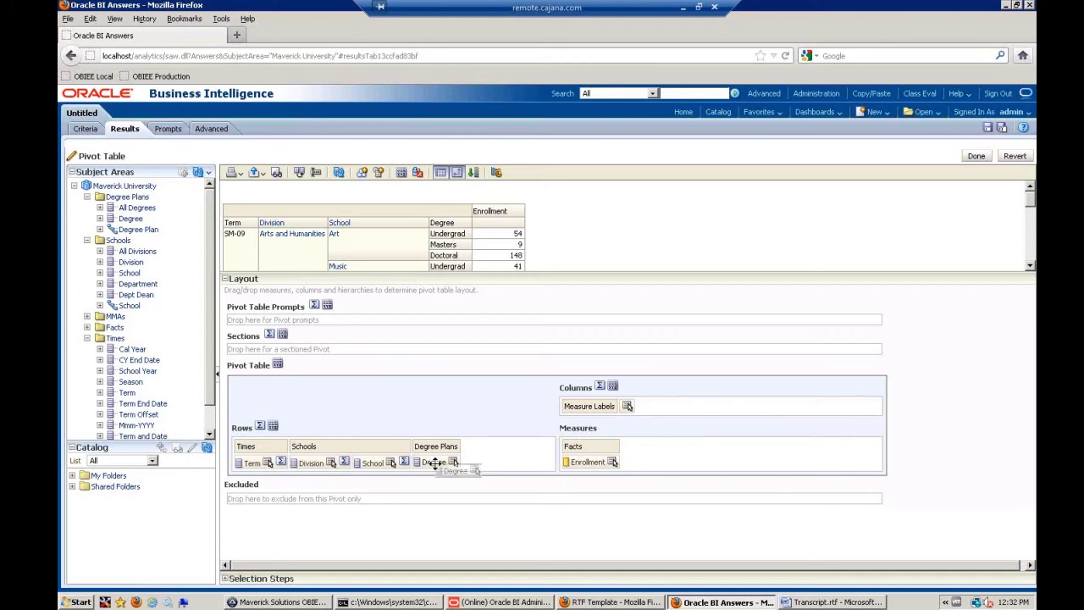
{"action": "left_click_drag", "start_coordinate": [434, 463], "coordinate": [619, 414]}
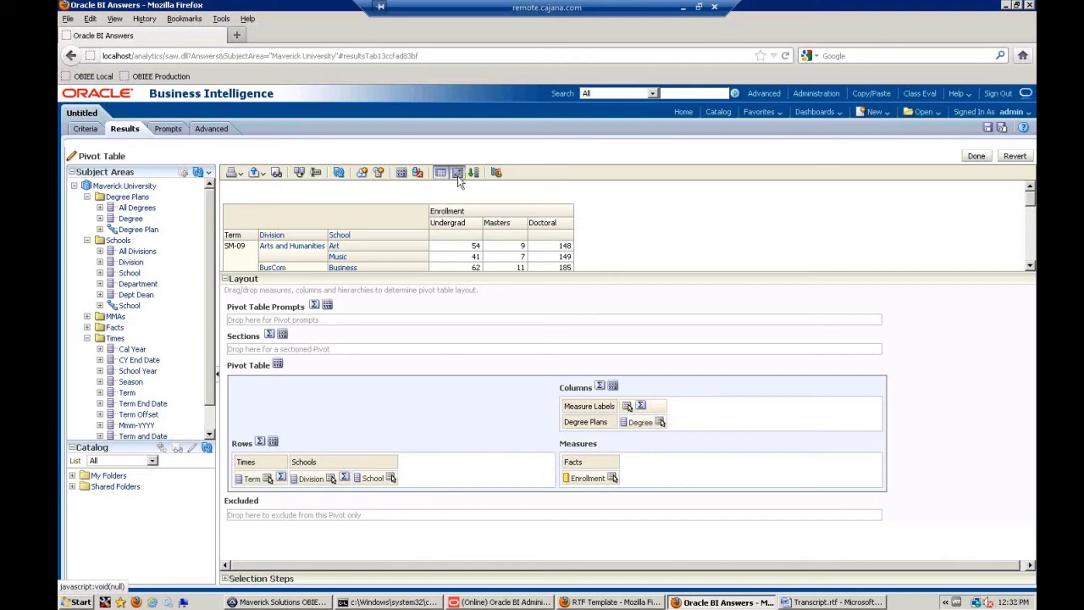
Add a total before the pivot table's columns and hide the layout area to show the full table.
{"action": "left_click", "coordinate": [599, 387]}
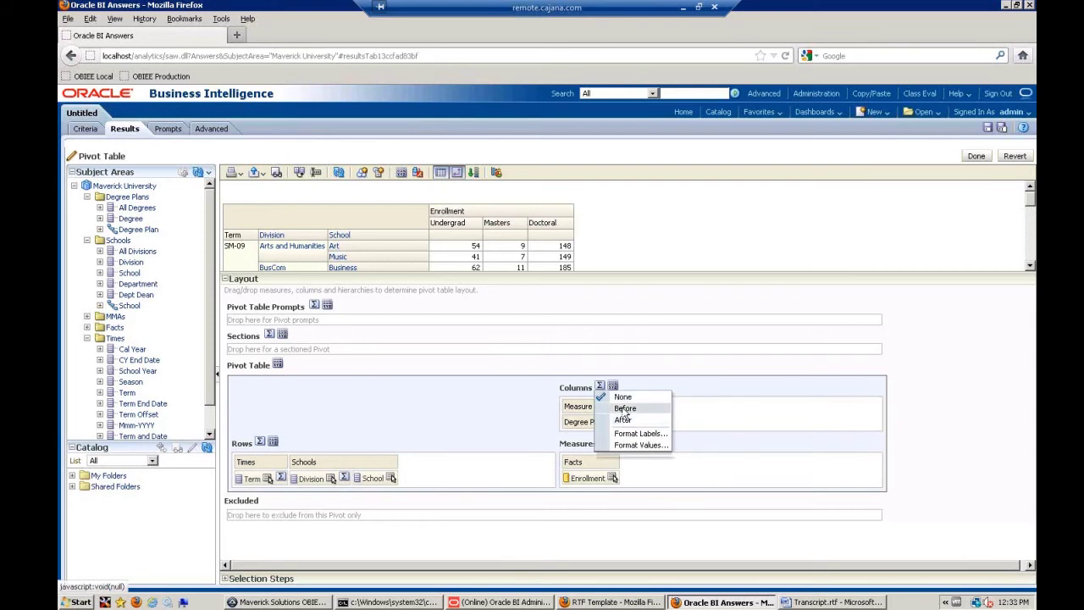
{"action": "left_click", "coordinate": [624, 411]}
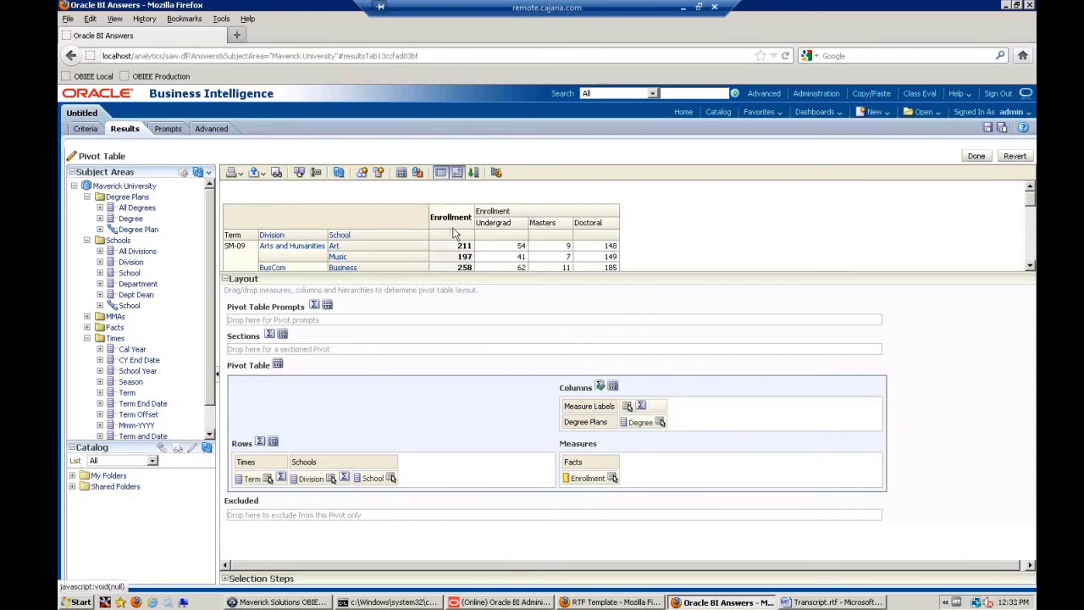
{"action": "left_click", "coordinate": [457, 173]}
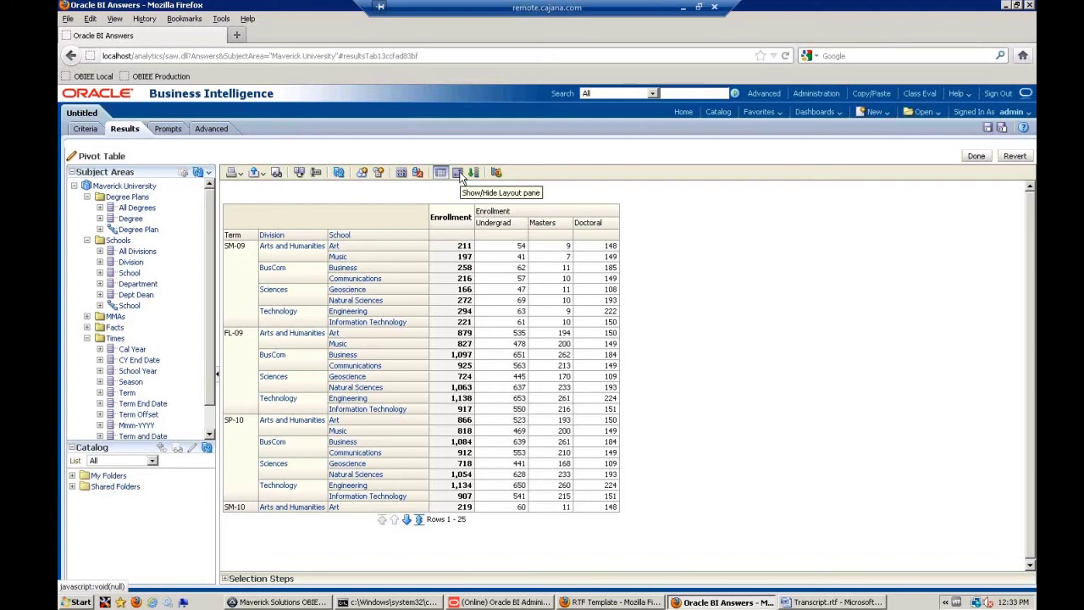
Add a subtotal after each Term in the pivot table's rows, and display the full table without the layout area.
{"action": "left_click", "coordinate": [458, 173]}
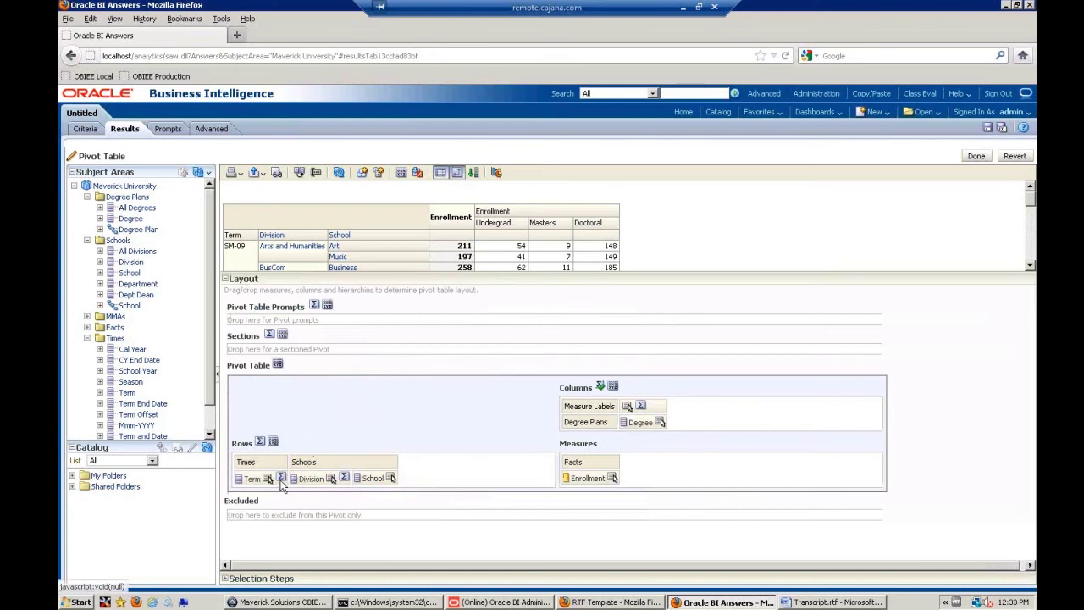
{"action": "left_click", "coordinate": [281, 479]}
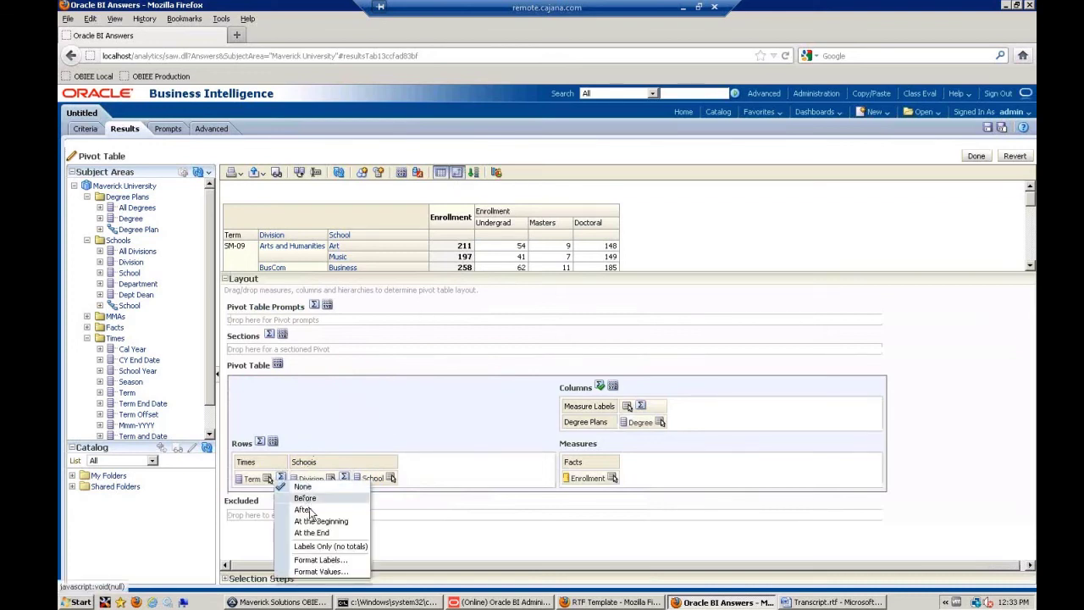
{"action": "left_click", "coordinate": [312, 510]}
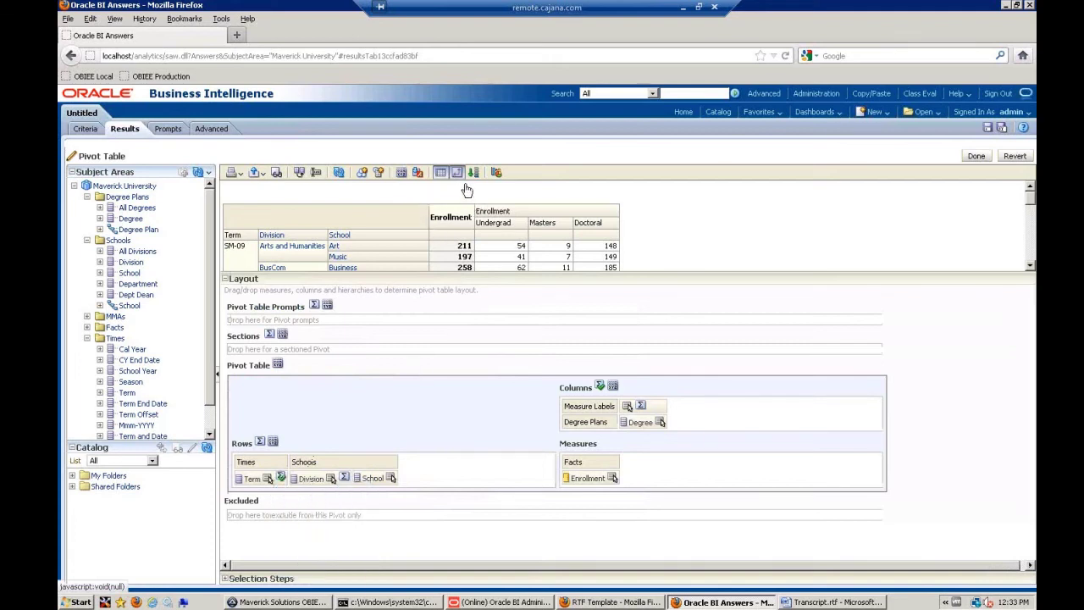
{"action": "left_click", "coordinate": [456, 173]}
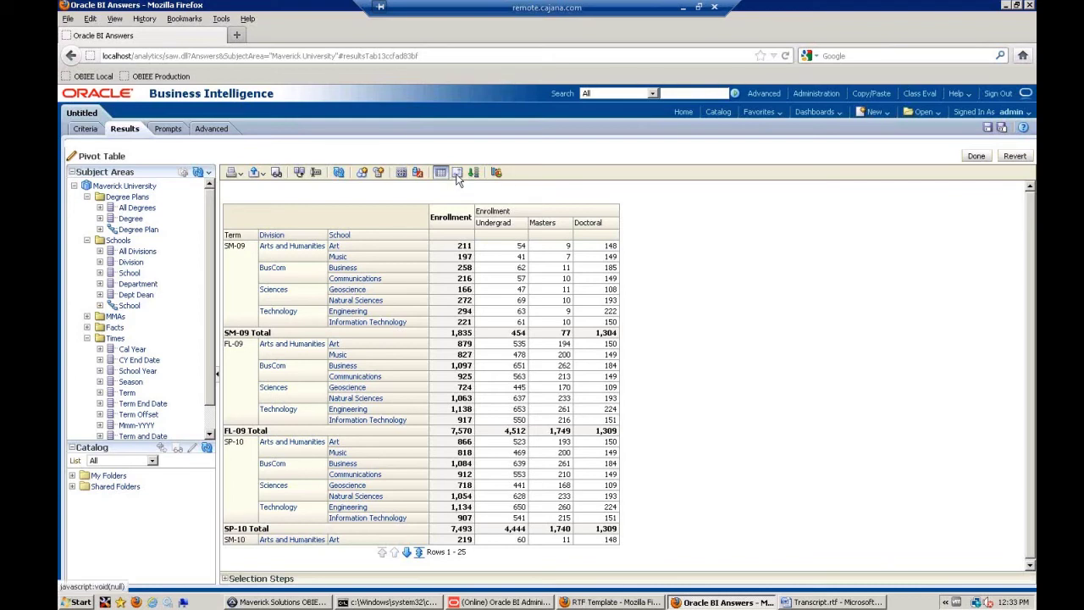
Move Division from the pivot table's rows to its sections and look through the sectioned tables without the layout area.
{"action": "left_click", "coordinate": [457, 173]}
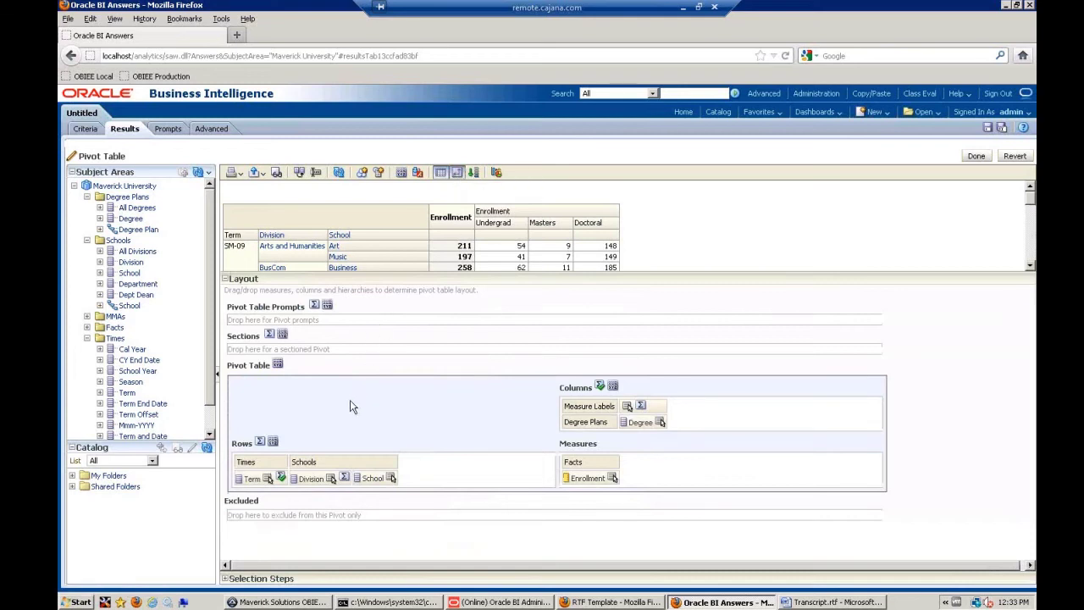
{"action": "left_click_drag", "start_coordinate": [310, 478], "coordinate": [312, 347]}
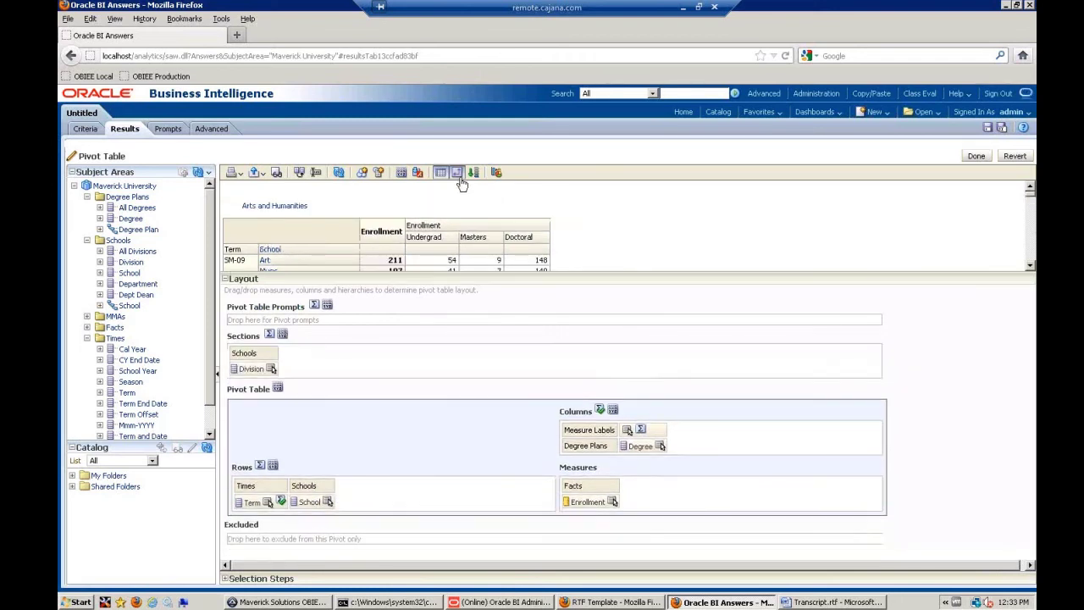
{"action": "left_click", "coordinate": [457, 174]}
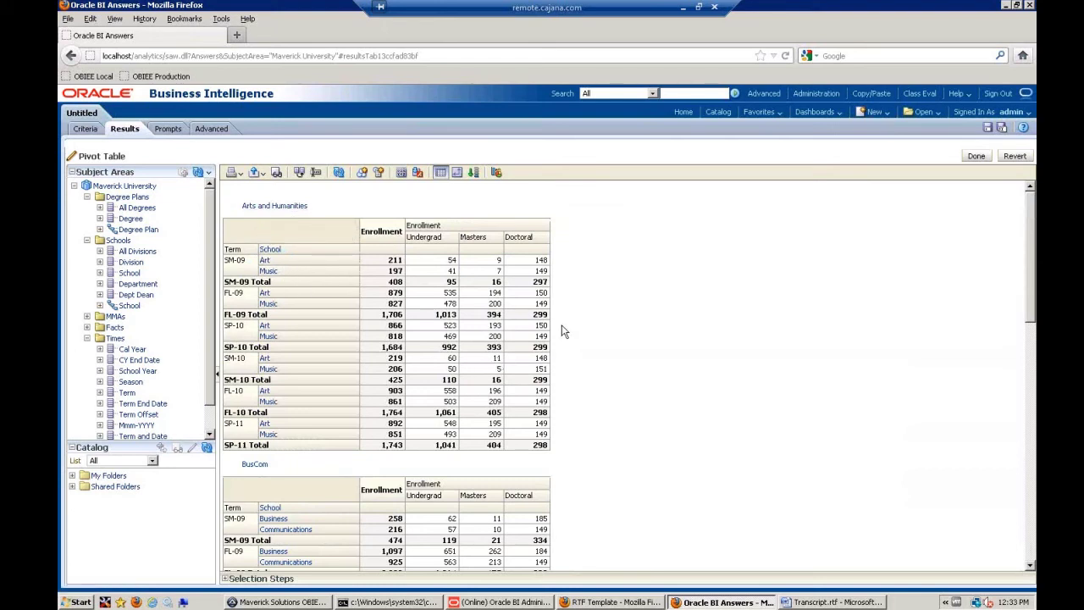
{"action": "scroll", "coordinate": [581, 339], "scroll_direction": "down", "scroll_amount": 1}
{"action": "scroll", "coordinate": [581, 339], "scroll_direction": "down", "scroll_amount": 5}
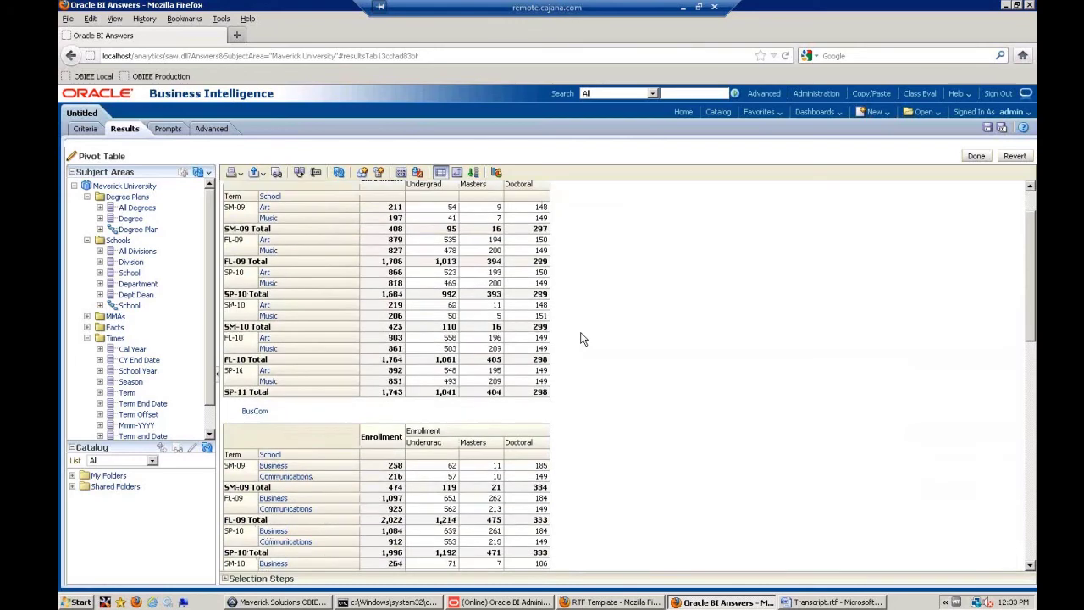
{"action": "scroll", "coordinate": [581, 338], "scroll_direction": "up", "scroll_amount": 6}
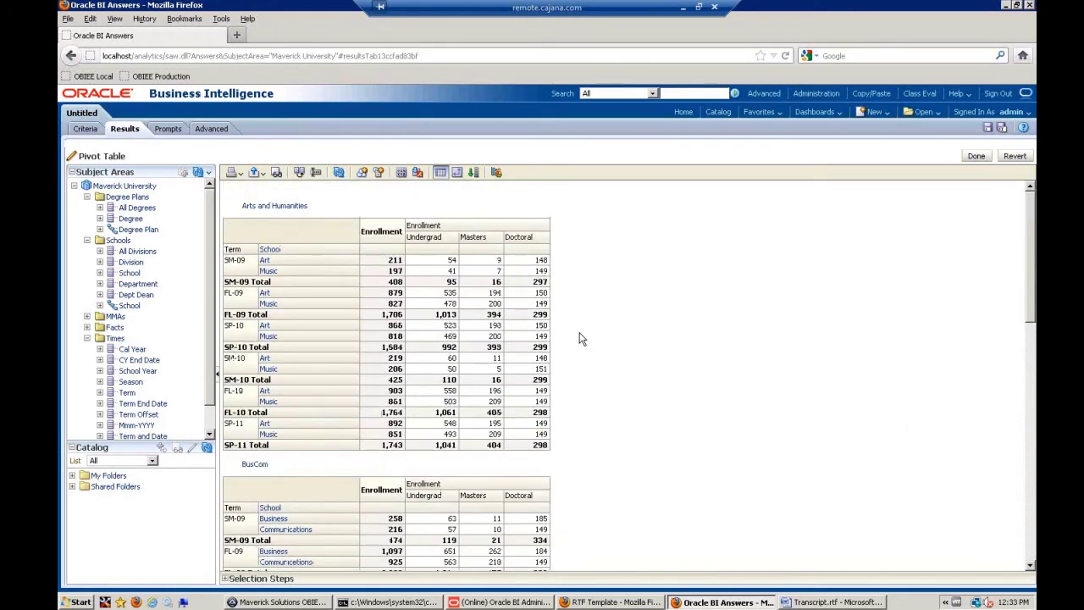
Move Division from the sections to the pivot table prompts and display the full table without the layout area.
{"action": "left_click", "coordinate": [455, 174]}
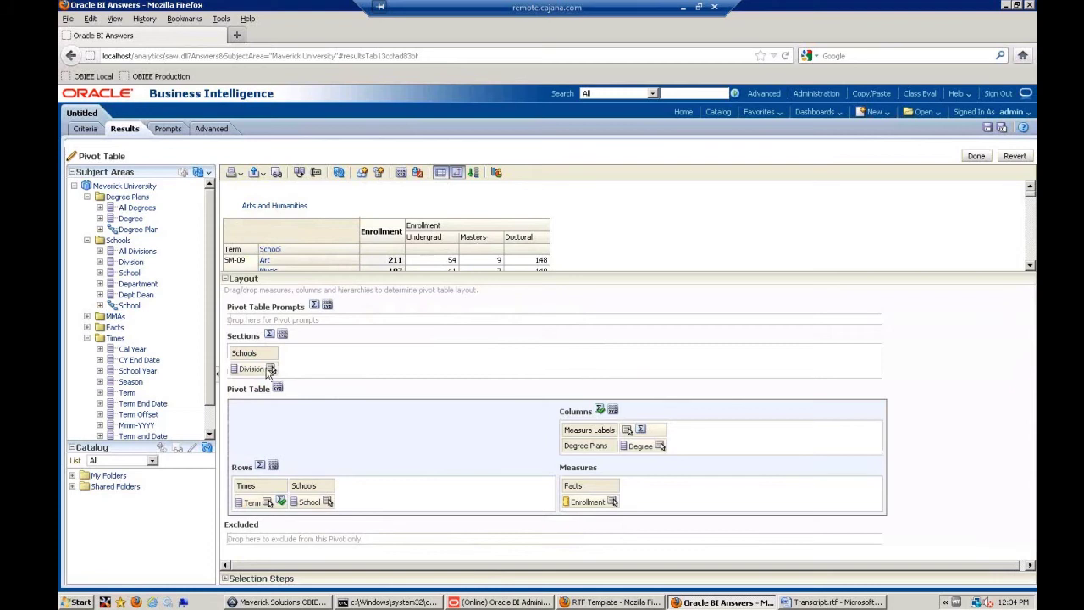
{"action": "left_click_drag", "start_coordinate": [252, 369], "coordinate": [258, 319]}
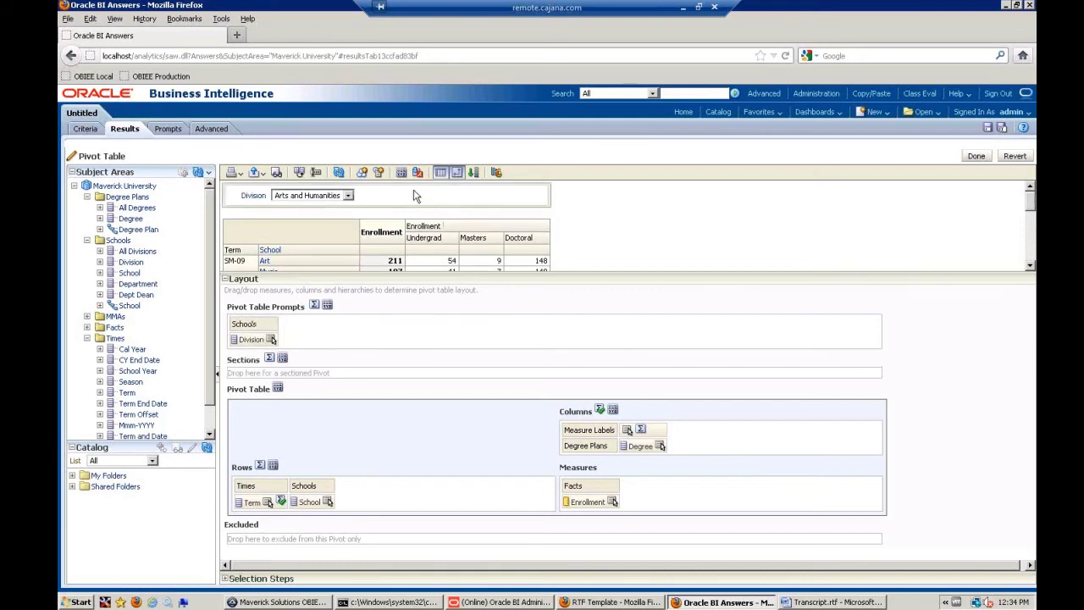
{"action": "left_click", "coordinate": [457, 172]}
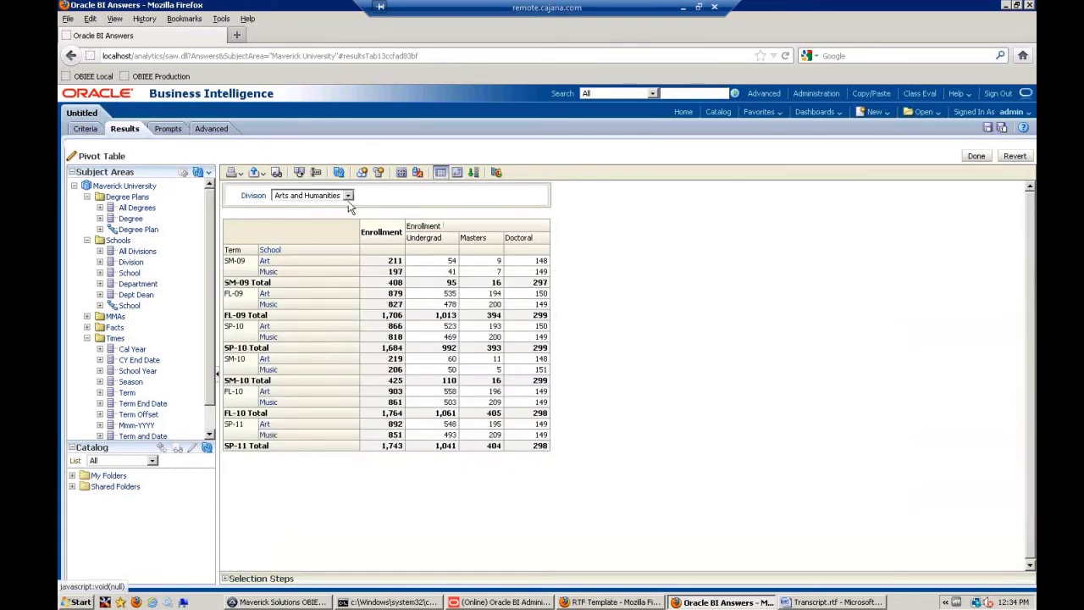
Try the pivot table's Division prompt with Sciences, and finally set it to Technology.
{"action": "left_click", "coordinate": [348, 195]}
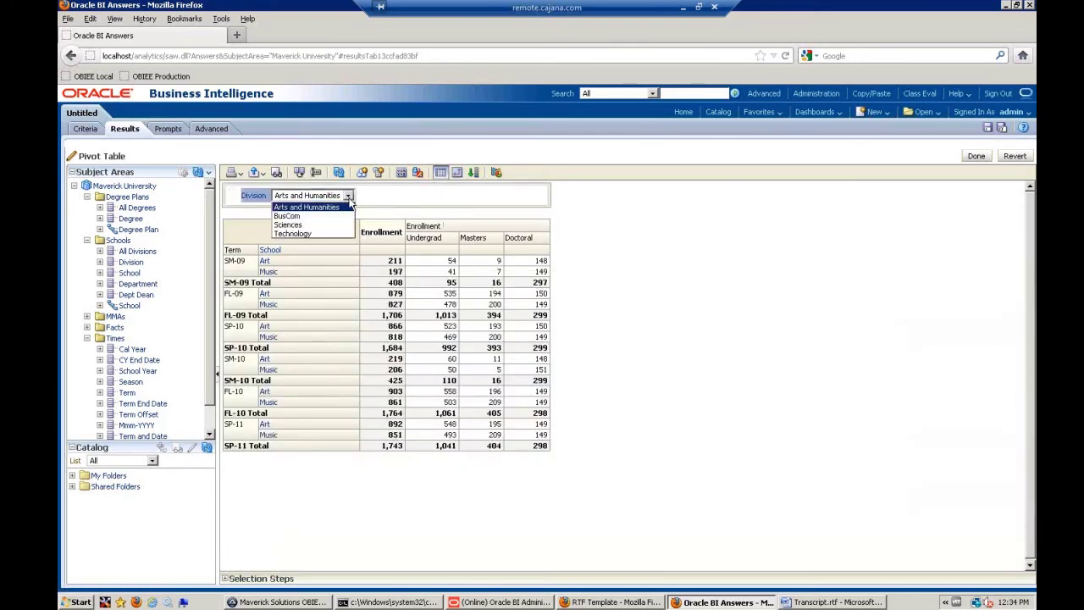
{"action": "left_click", "coordinate": [329, 225]}
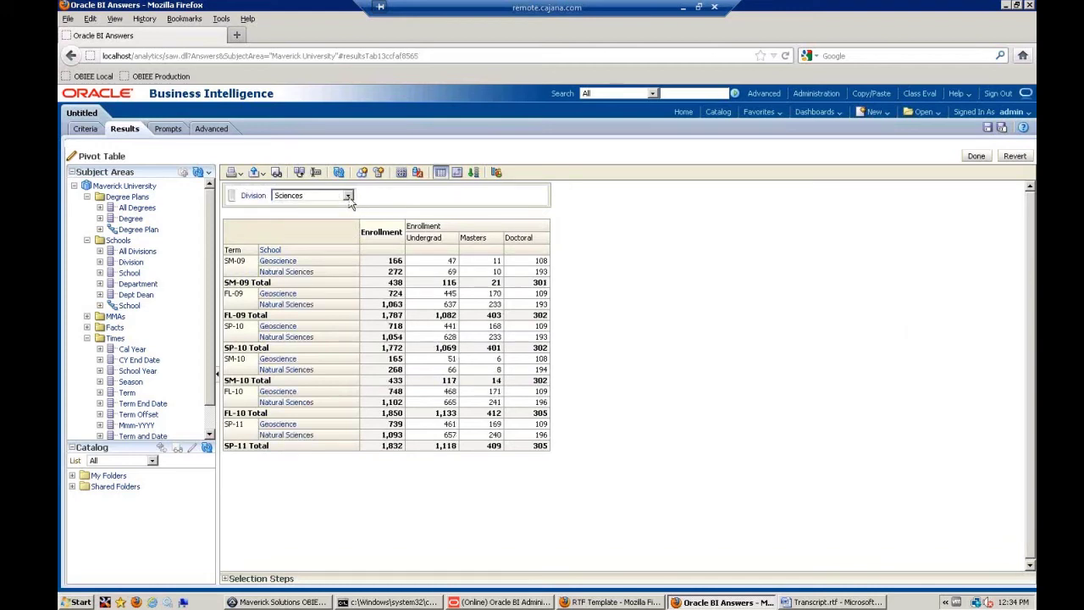
{"action": "left_click", "coordinate": [348, 196]}
{"action": "left_click", "coordinate": [335, 232]}
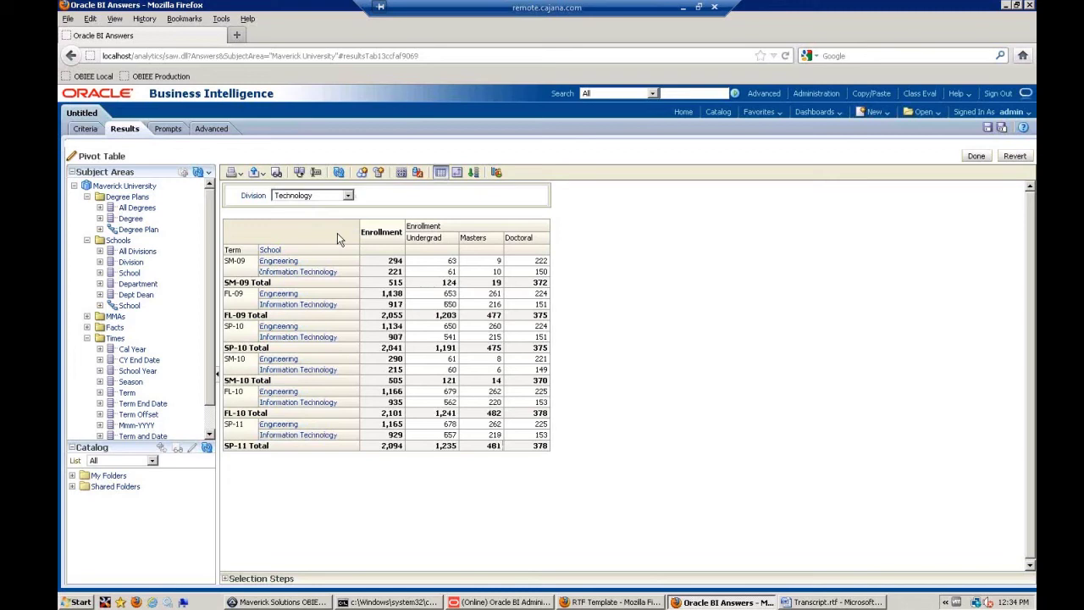
Add a grand total after the pivot table's rows and display the full table without the layout area.
{"action": "left_click", "coordinate": [456, 174]}
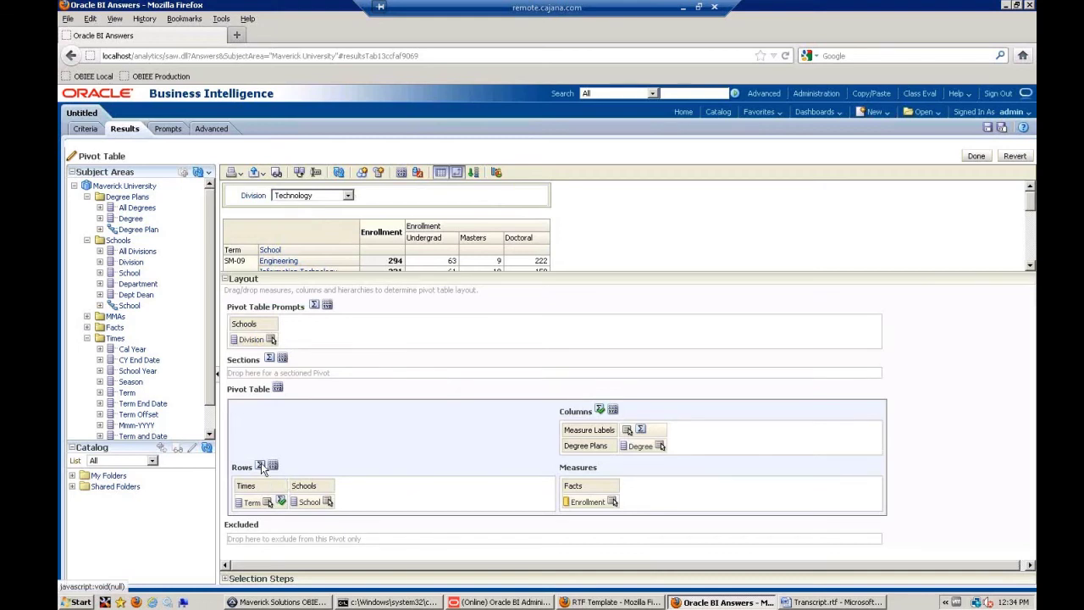
{"action": "left_click", "coordinate": [262, 468]}
{"action": "left_click", "coordinate": [299, 503]}
{"action": "left_click", "coordinate": [458, 173]}
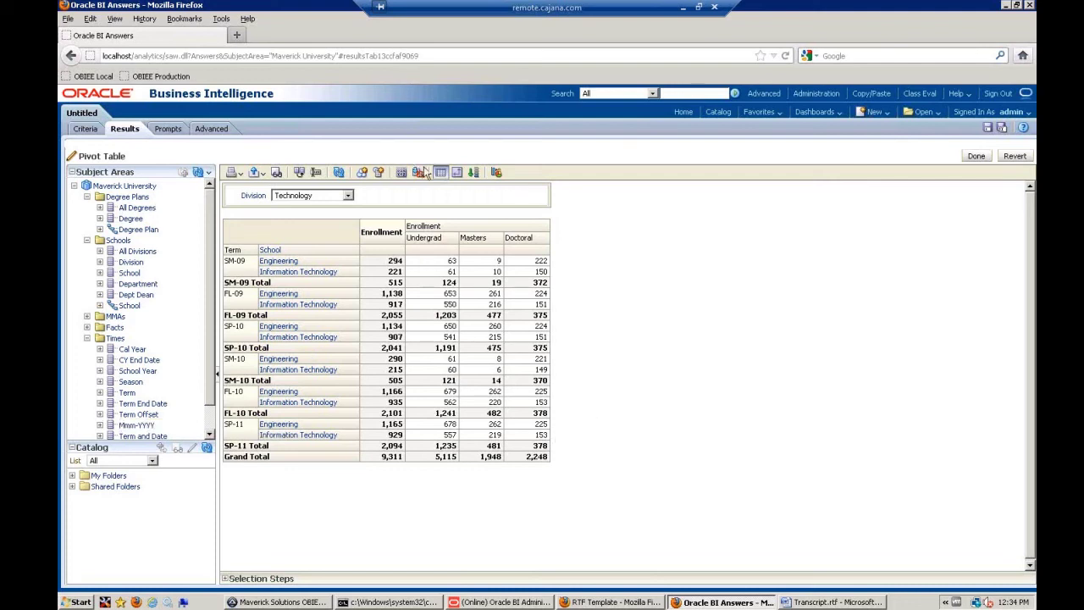
Finish editing the pivot table and replace the Table view with the Pivot Table view in the compound layout.
{"action": "left_click", "coordinate": [975, 157]}
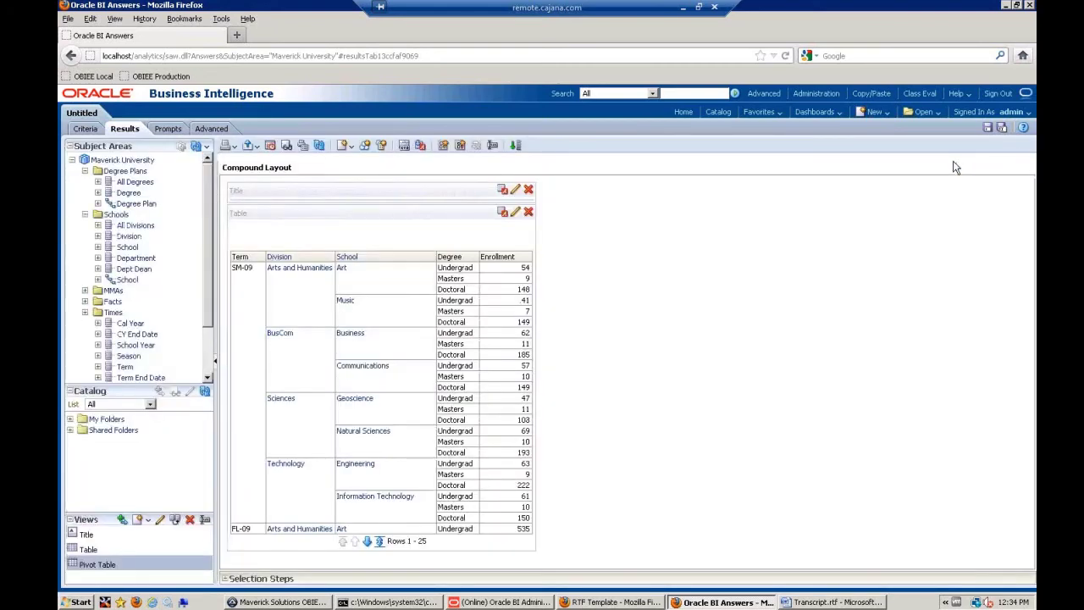
{"action": "left_click", "coordinate": [529, 212]}
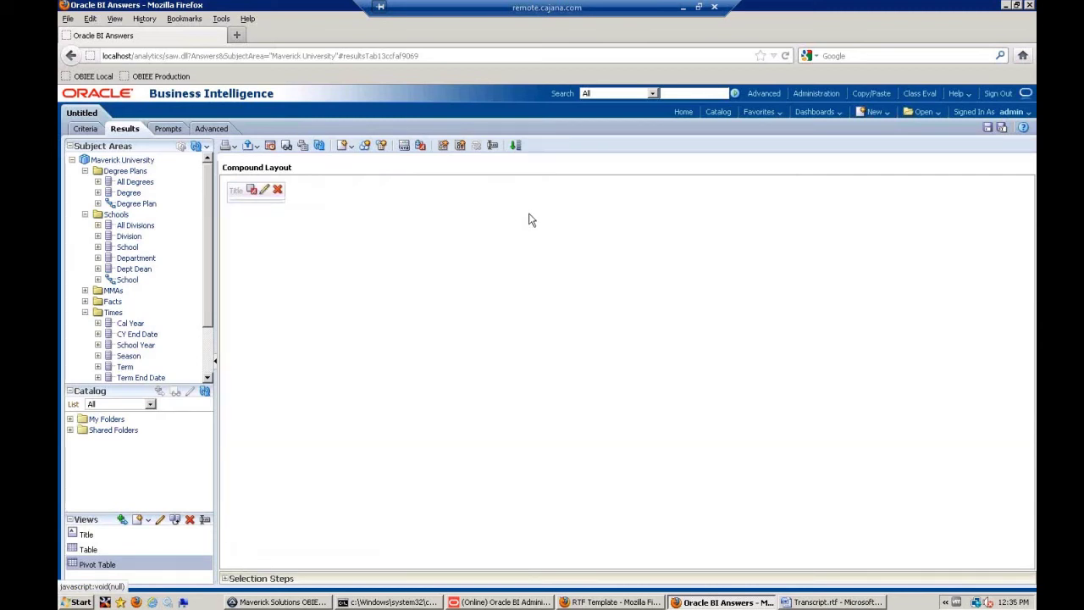
{"action": "left_click", "coordinate": [123, 521]}
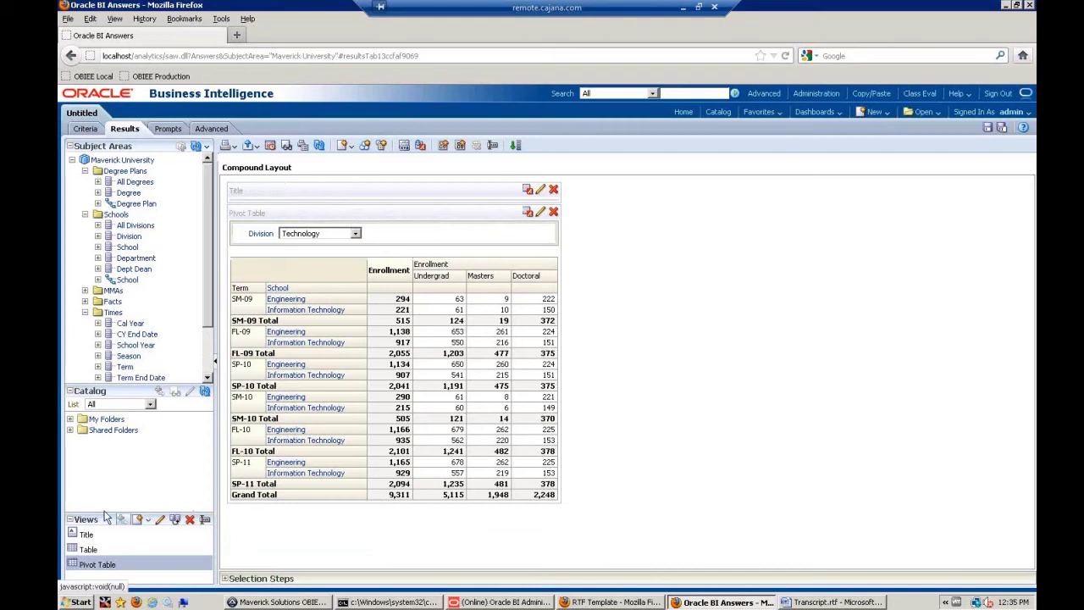
Create a vertical bar graph view of the analysis and display it without the layout area.
{"action": "left_click_drag", "start_coordinate": [104, 511], "coordinate": [111, 457]}
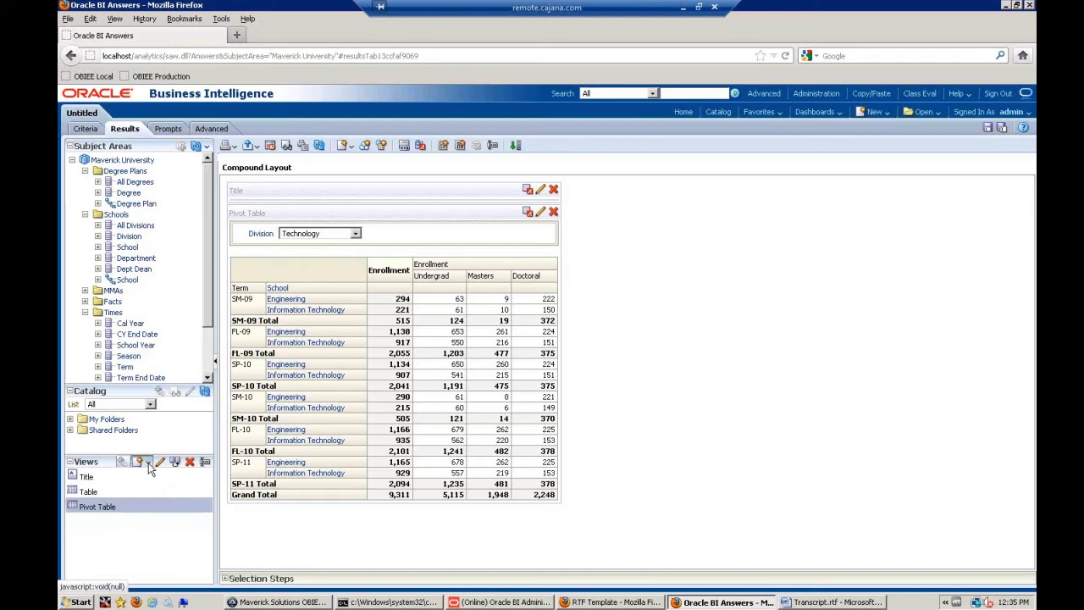
{"action": "left_click", "coordinate": [147, 463]}
{"action": "mouse_move", "coordinate": [215, 391]}
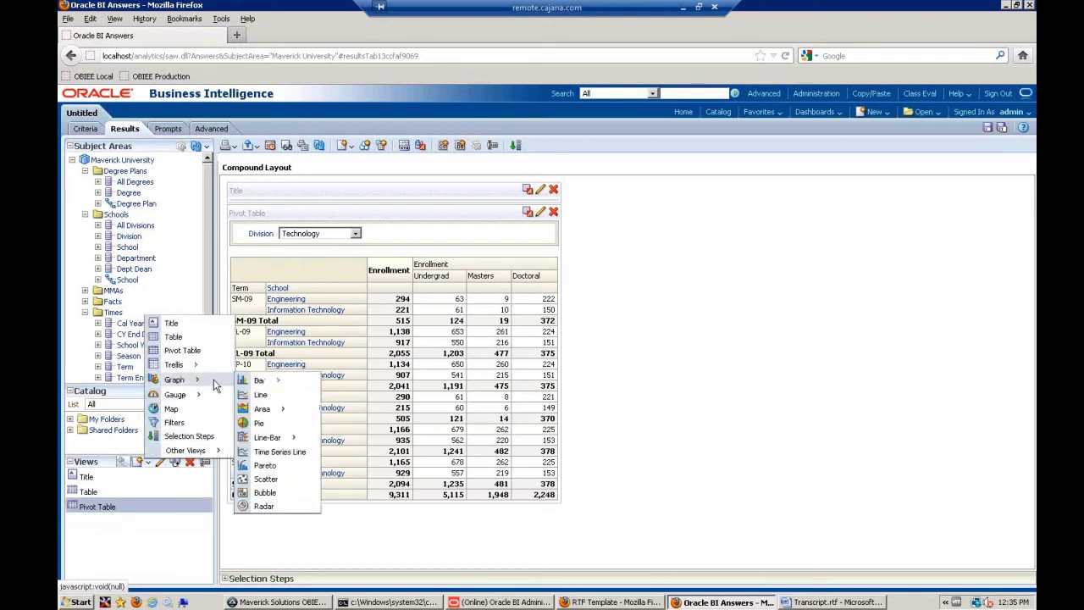
{"action": "mouse_move", "coordinate": [268, 382]}
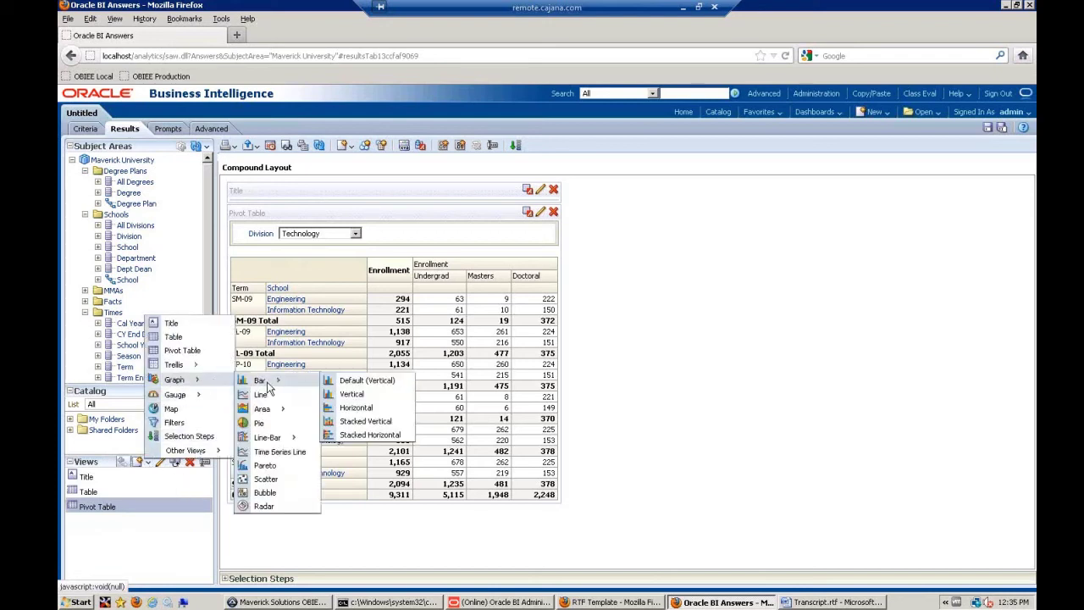
{"action": "left_click", "coordinate": [354, 395]}
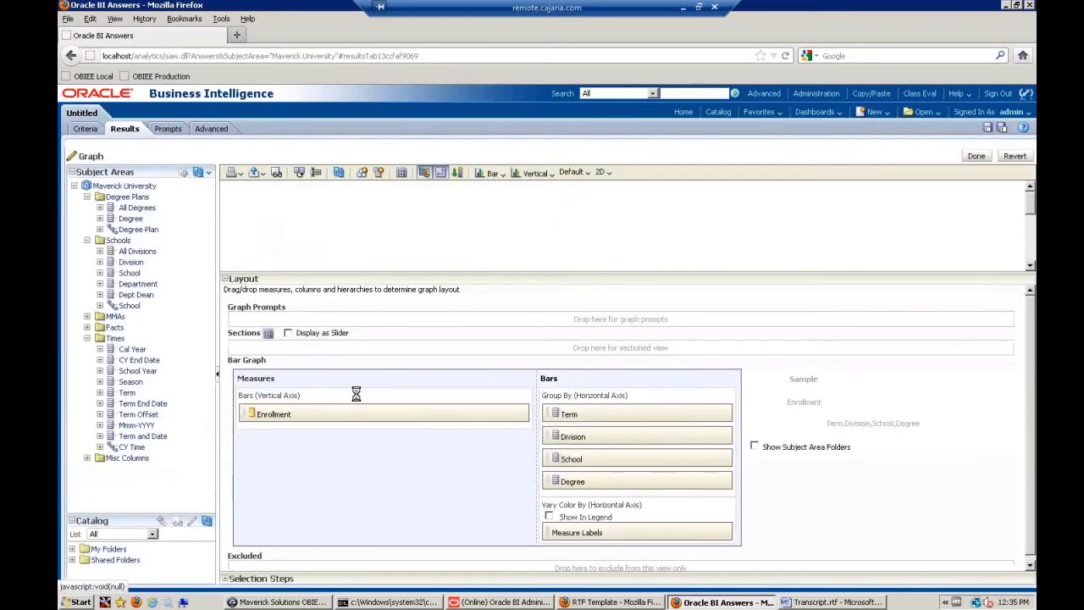
{"action": "left_click", "coordinate": [441, 173]}
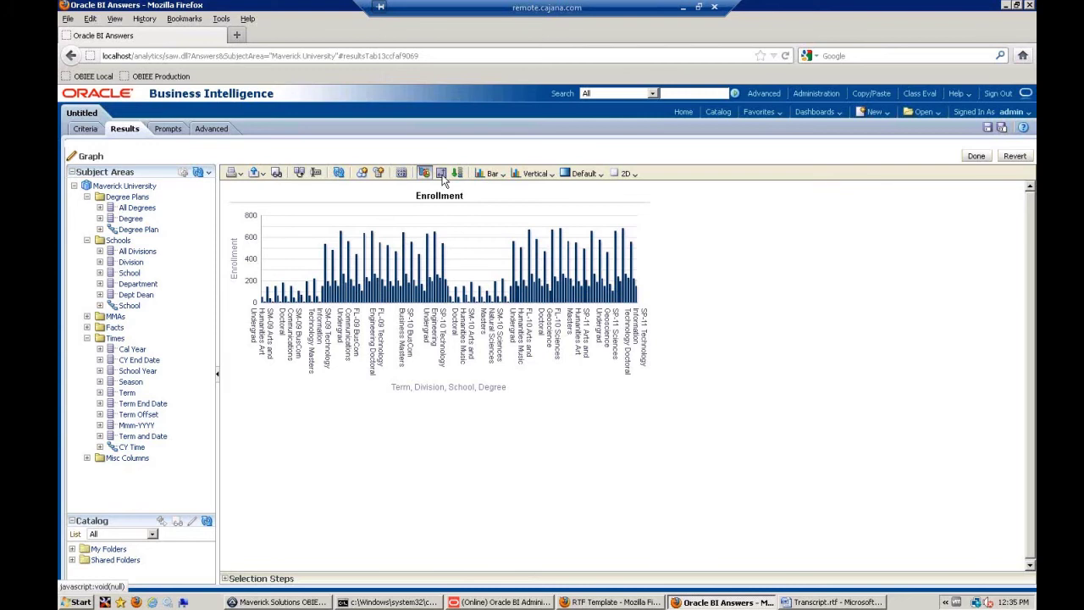
Move Term from the graph's Group By area to Vary Color By so that the bars are colored by term.
{"action": "left_click", "coordinate": [441, 175]}
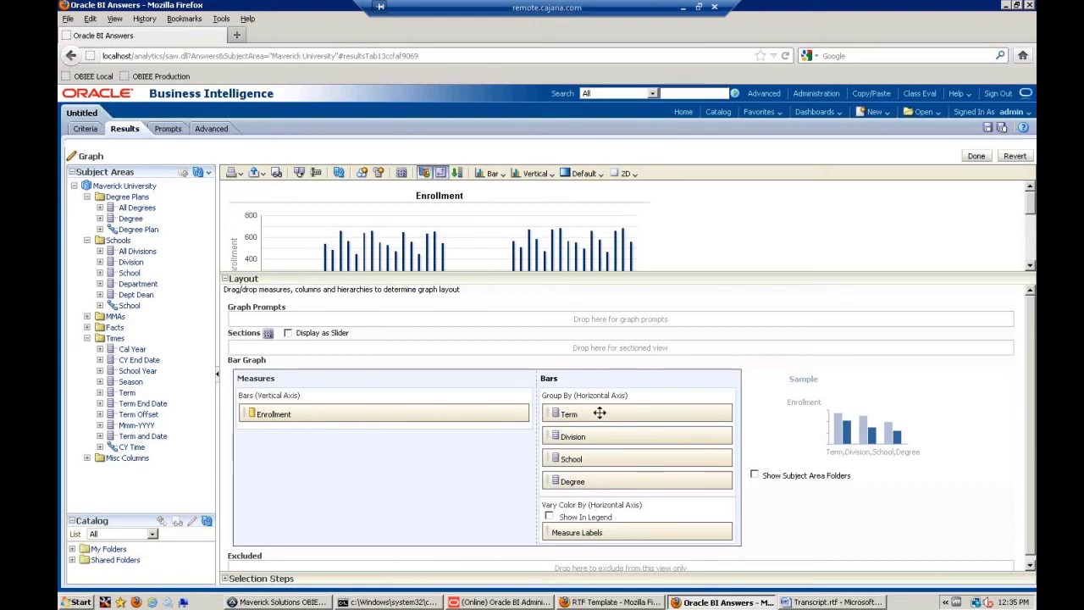
{"action": "left_click_drag", "start_coordinate": [599, 412], "coordinate": [598, 507]}
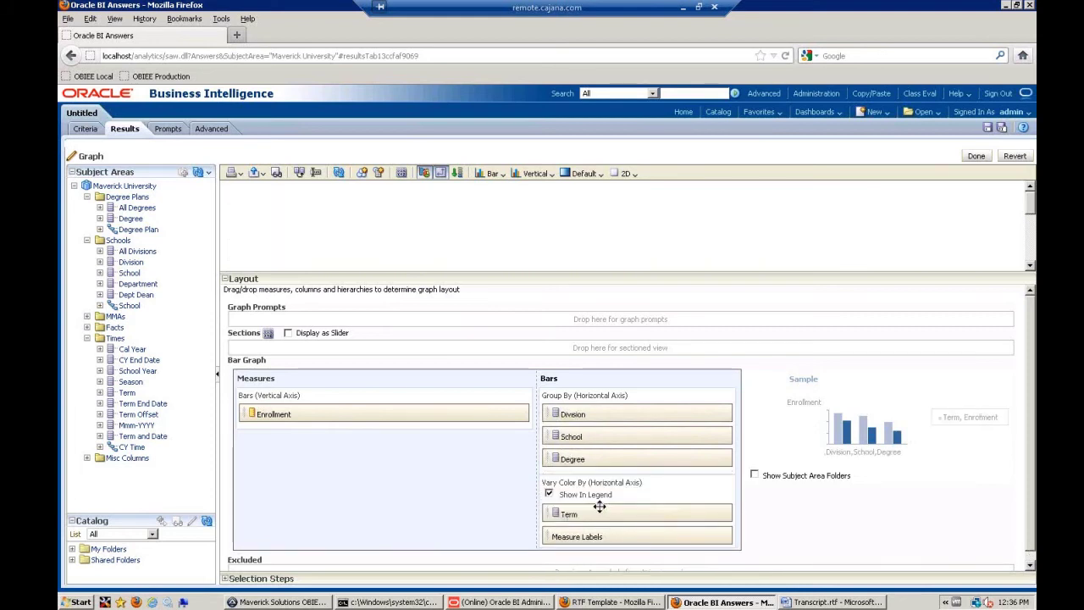
{"action": "scroll", "coordinate": [868, 528], "scroll_direction": "down", "scroll_amount": 1}
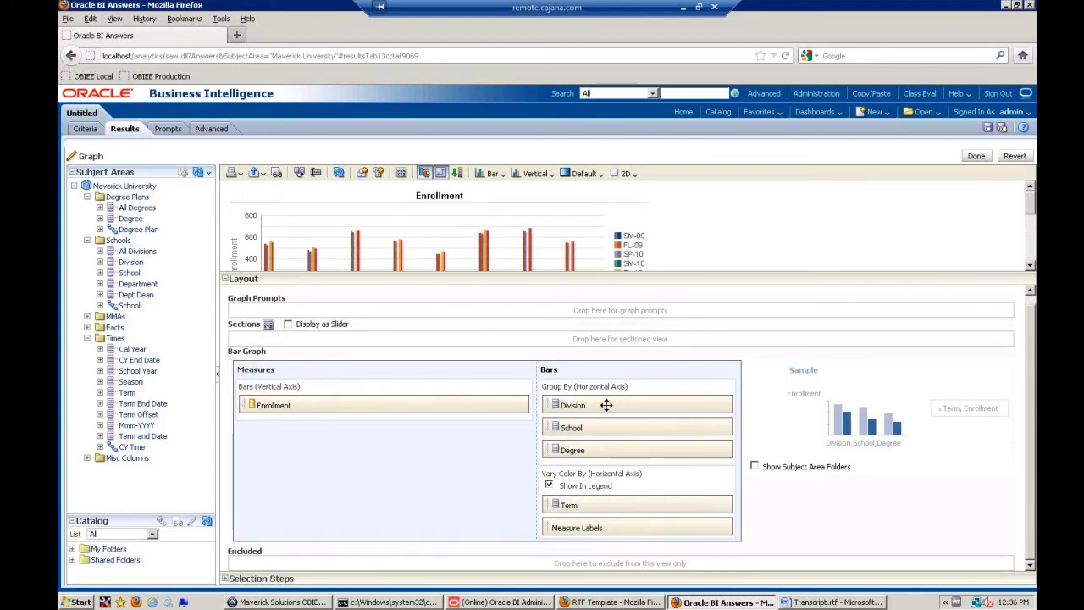
Exclude Division and Degree from the bar graph and display the full graph without the layout area.
{"action": "left_click_drag", "start_coordinate": [598, 403], "coordinate": [422, 566]}
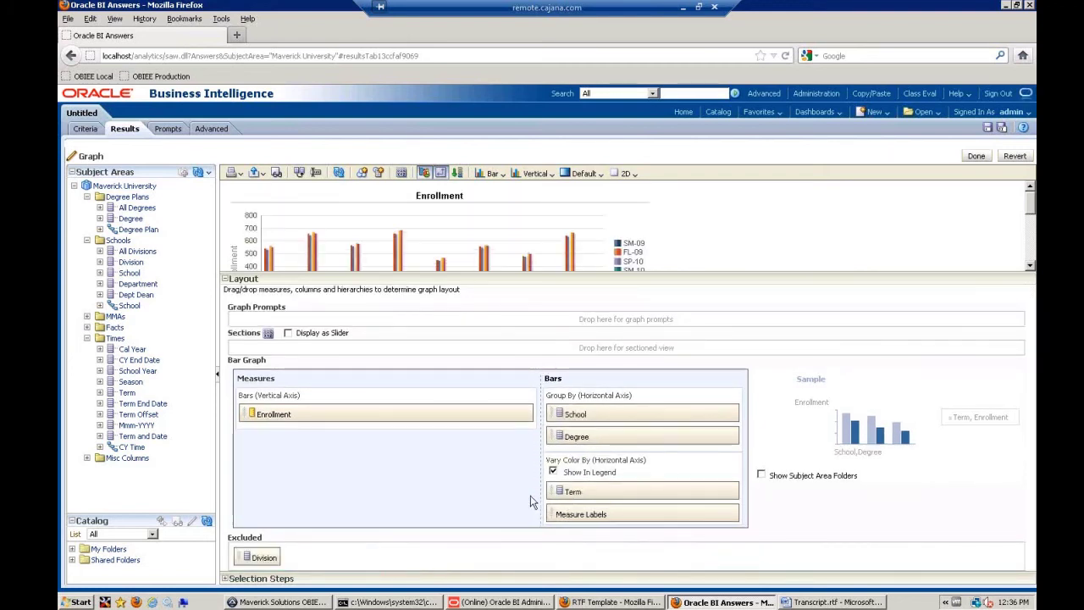
{"action": "left_click_drag", "start_coordinate": [600, 434], "coordinate": [444, 554]}
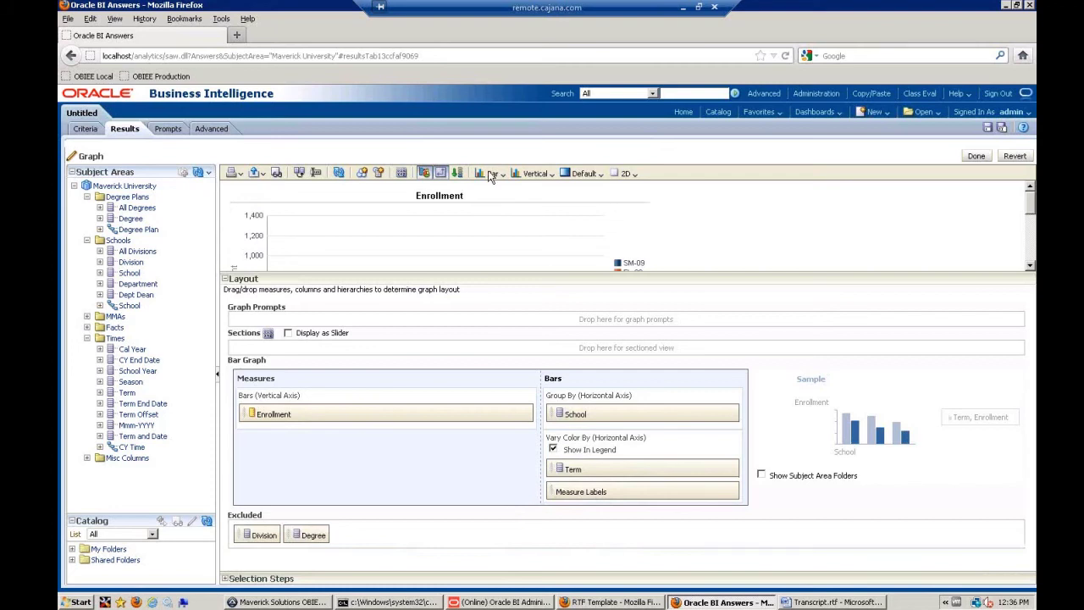
{"action": "left_click", "coordinate": [441, 174]}
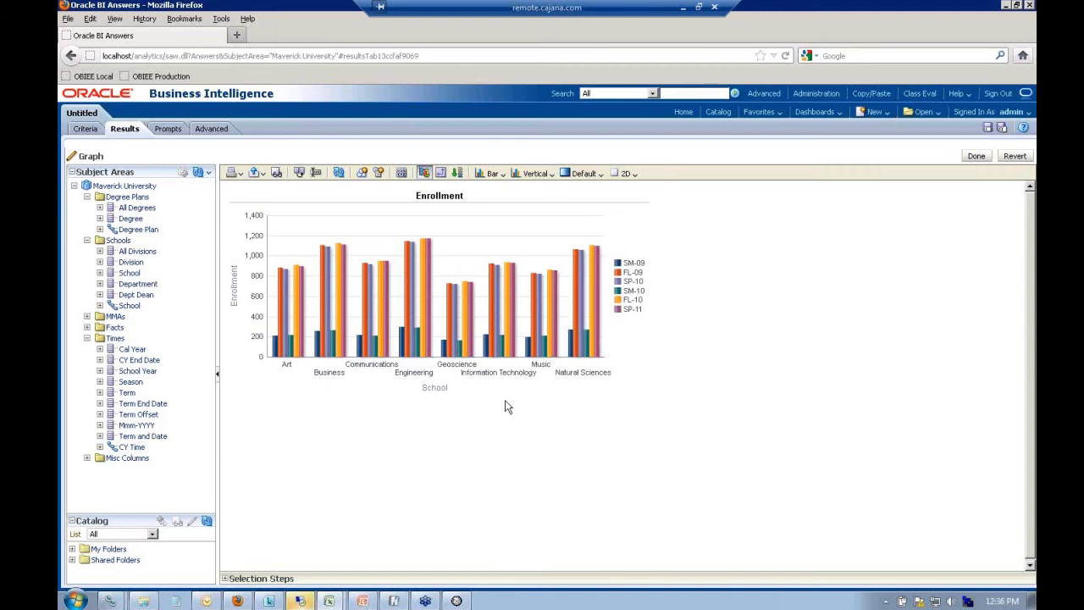
Move Division from the excluded columns to the graph prompts and display the full graph without the layout area.
{"action": "left_click", "coordinate": [441, 173]}
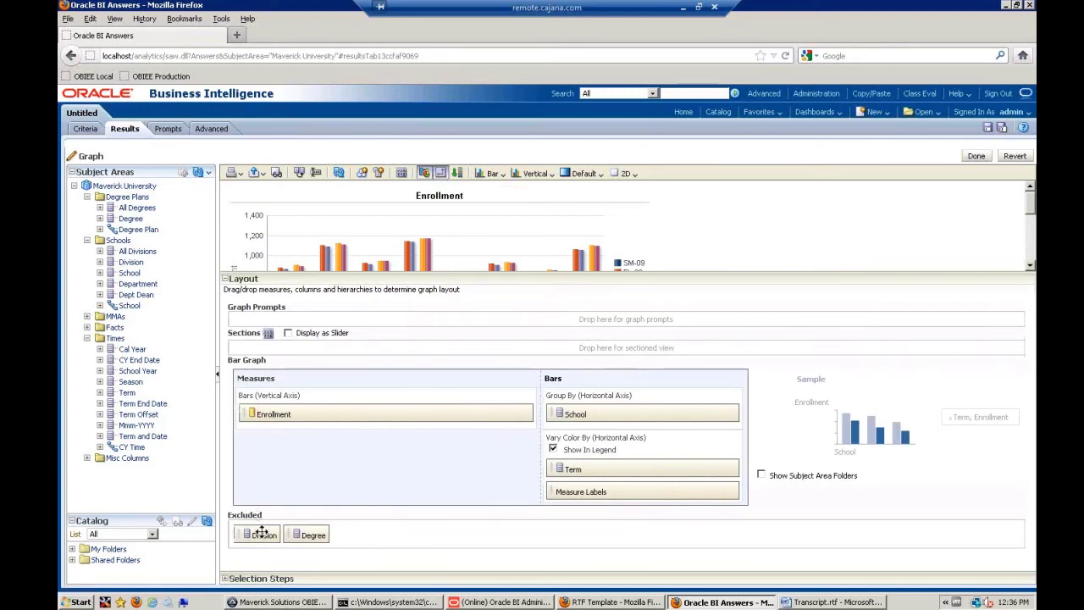
{"action": "left_click_drag", "start_coordinate": [263, 532], "coordinate": [273, 320]}
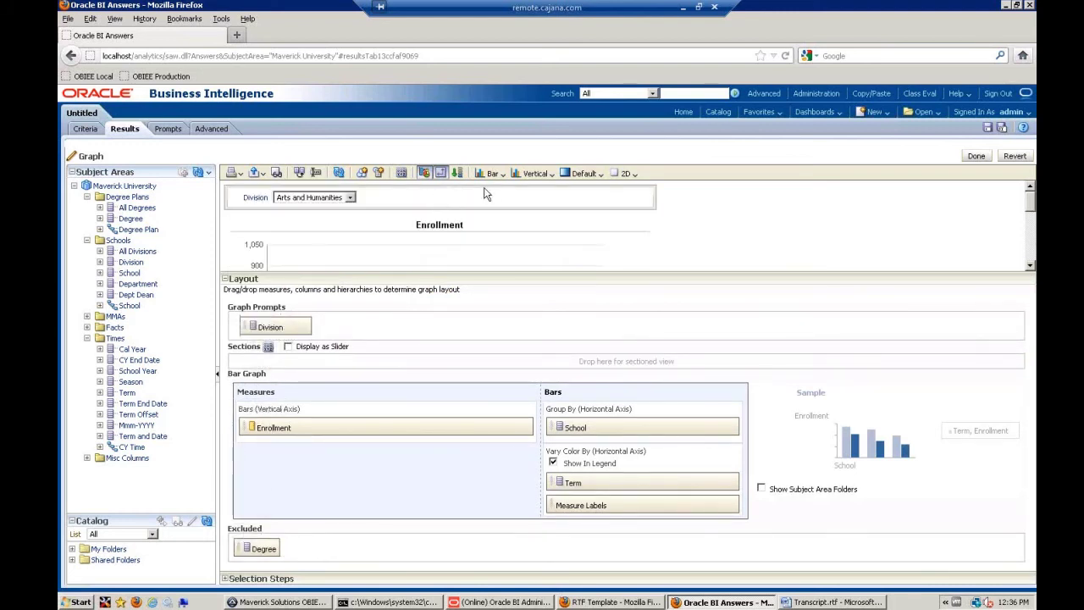
{"action": "left_click", "coordinate": [440, 173]}
View the bar graph for the Sciences division, followed by the Technology division, using the Division prompt.
{"action": "left_click", "coordinate": [350, 197]}
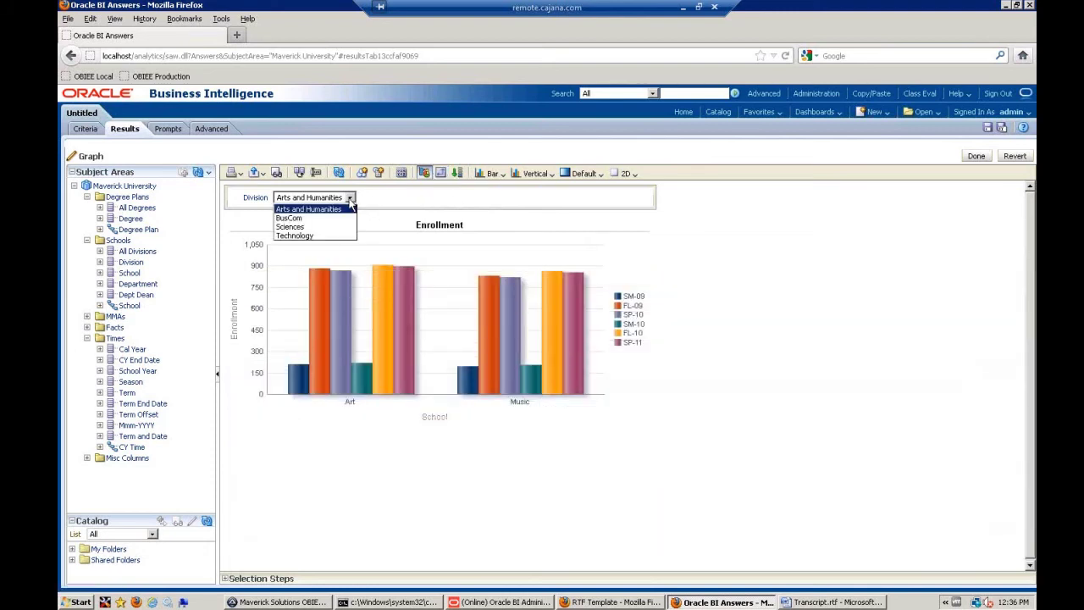
{"action": "left_click", "coordinate": [330, 229]}
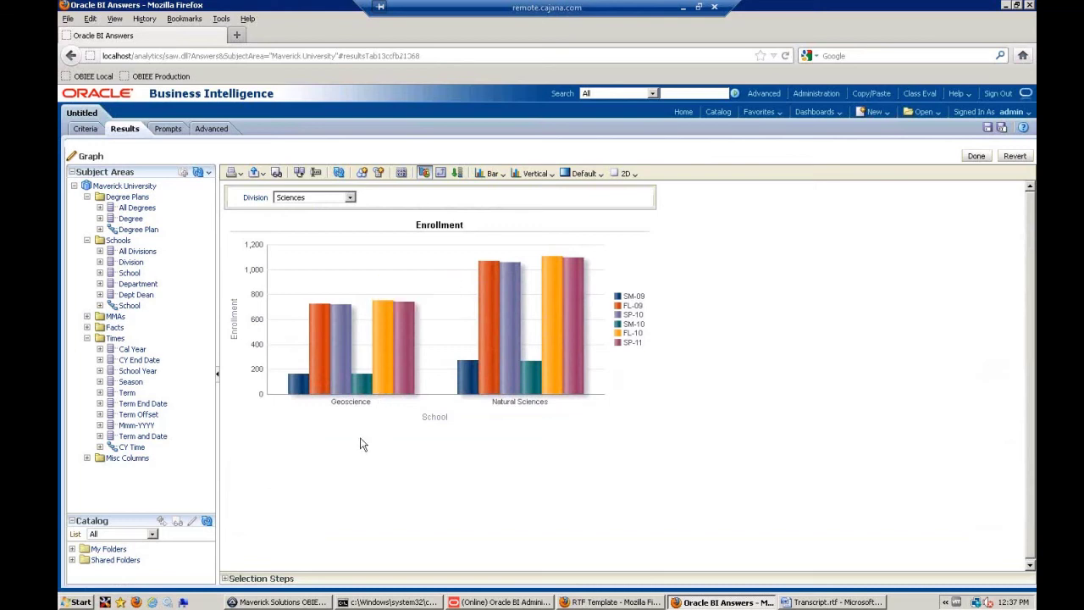
{"action": "left_click", "coordinate": [350, 198]}
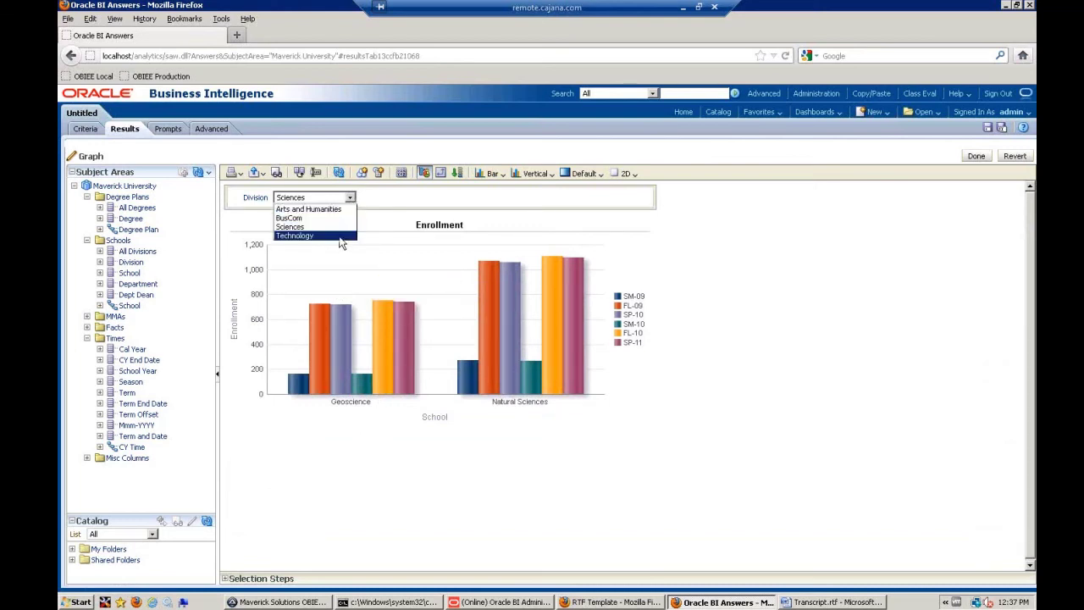
{"action": "left_click", "coordinate": [346, 235]}
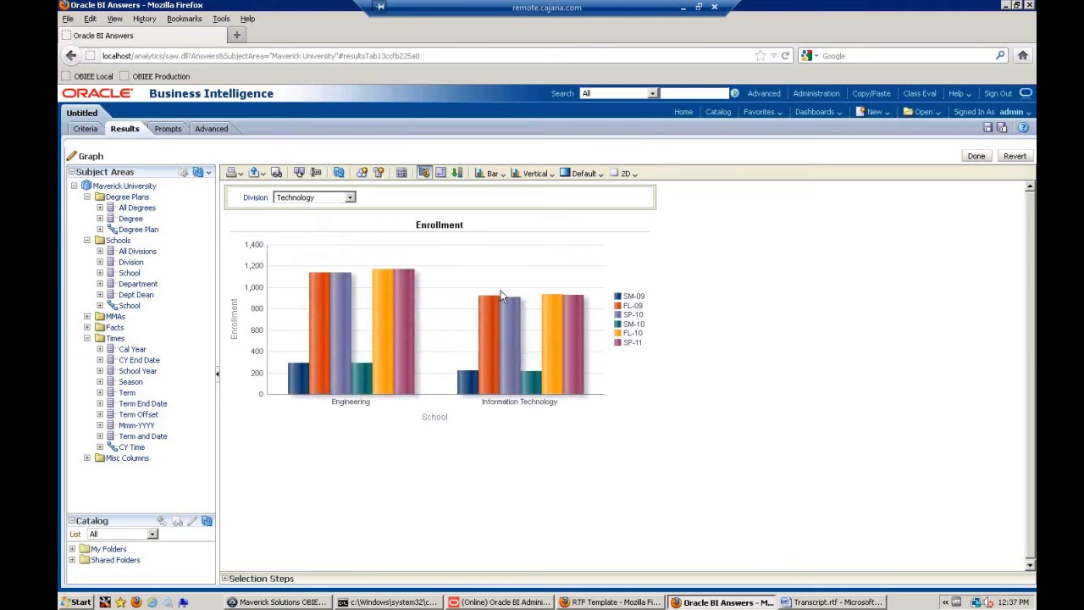
Move Division from the graph prompts to the graph's sections and display the sections as a slider.
{"action": "left_click", "coordinate": [440, 174]}
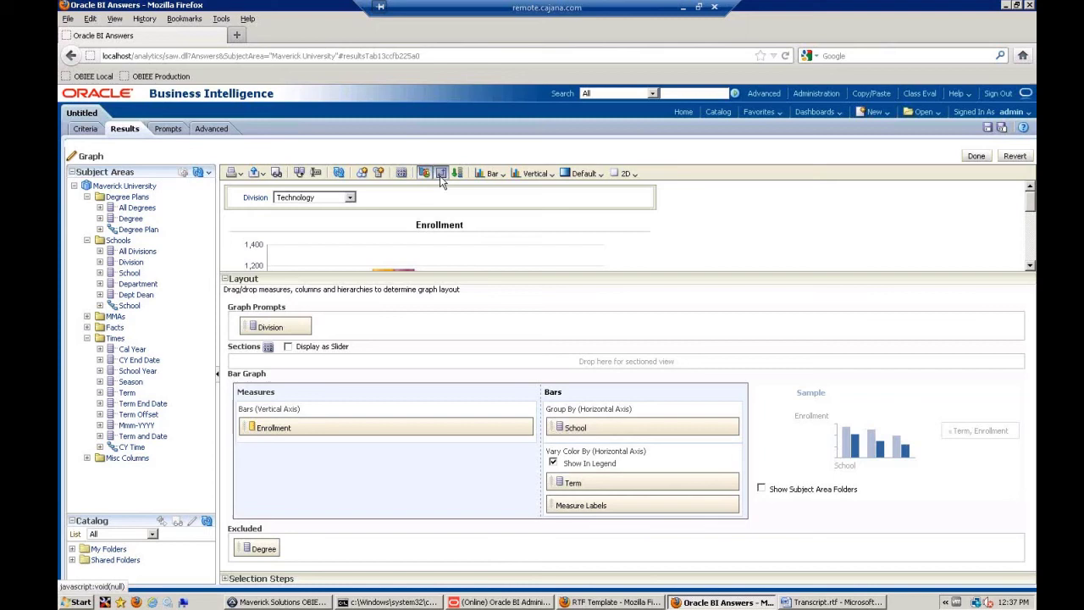
{"action": "left_click_drag", "start_coordinate": [283, 326], "coordinate": [283, 347]}
{"action": "left_click", "coordinate": [288, 333]}
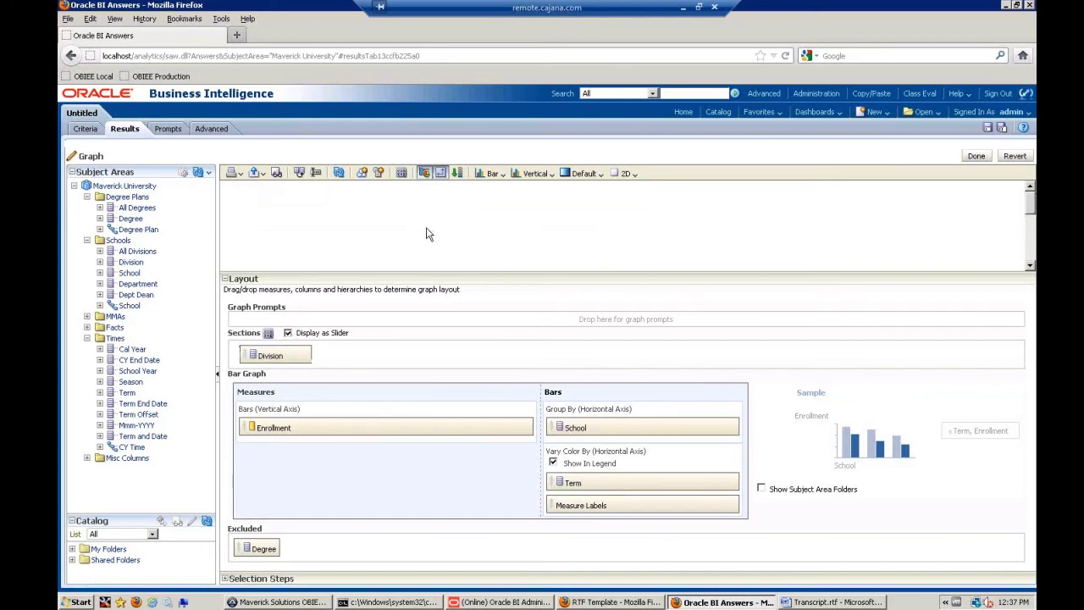
Hide the layout area and view the bar graph for BusCom, followed by Sciences, using the Division slider.
{"action": "left_click", "coordinate": [436, 175]}
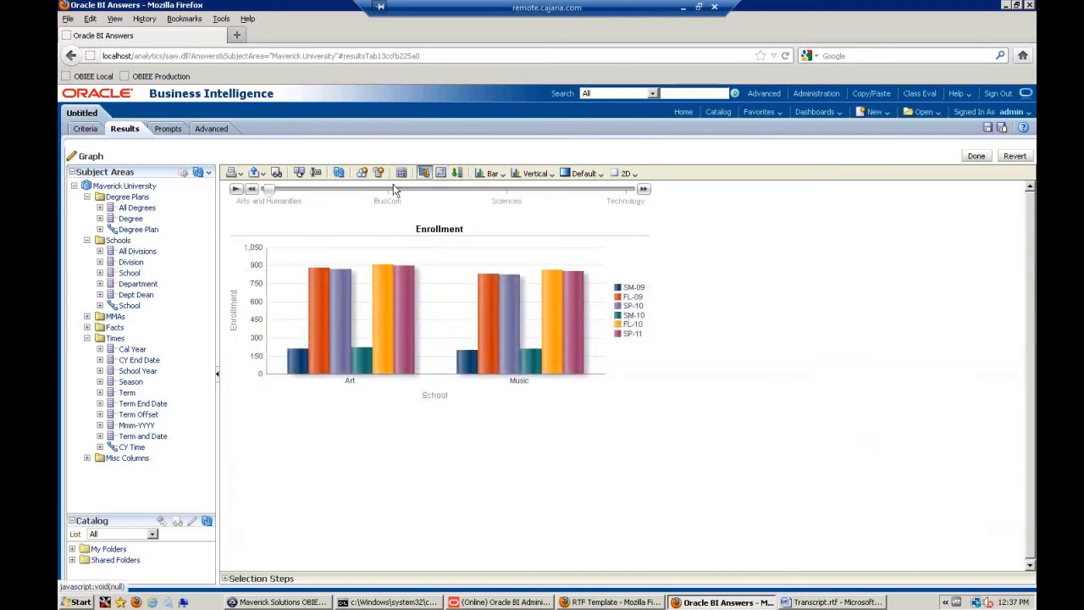
{"action": "left_click", "coordinate": [392, 188]}
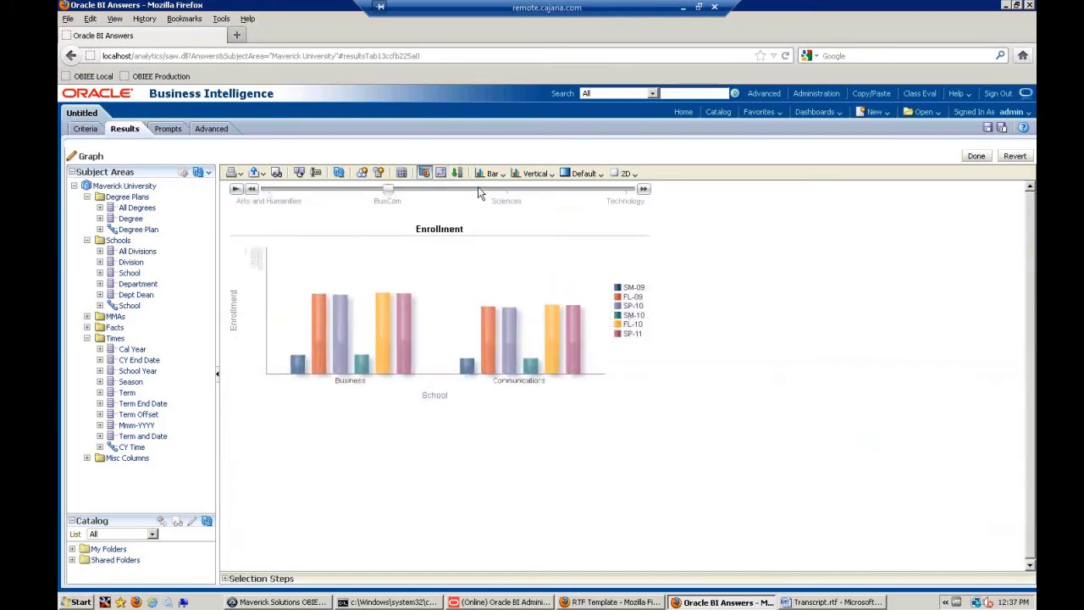
{"action": "left_click", "coordinate": [507, 190]}
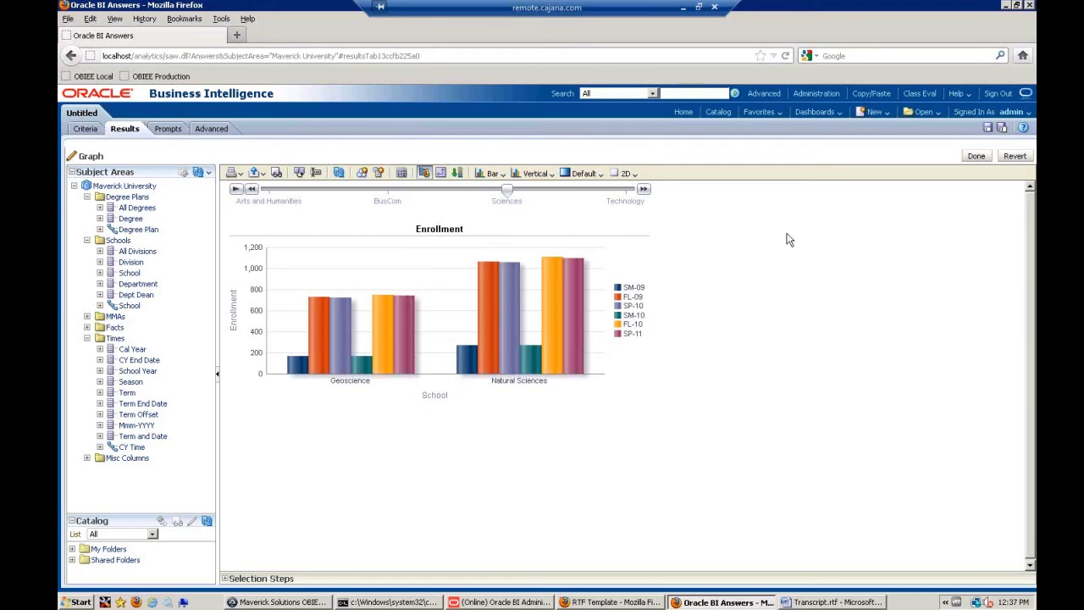
Finish editing the graph and create a new table view of Division only, excluding Enrollment, Term, School and Degree.
{"action": "left_click", "coordinate": [975, 157]}
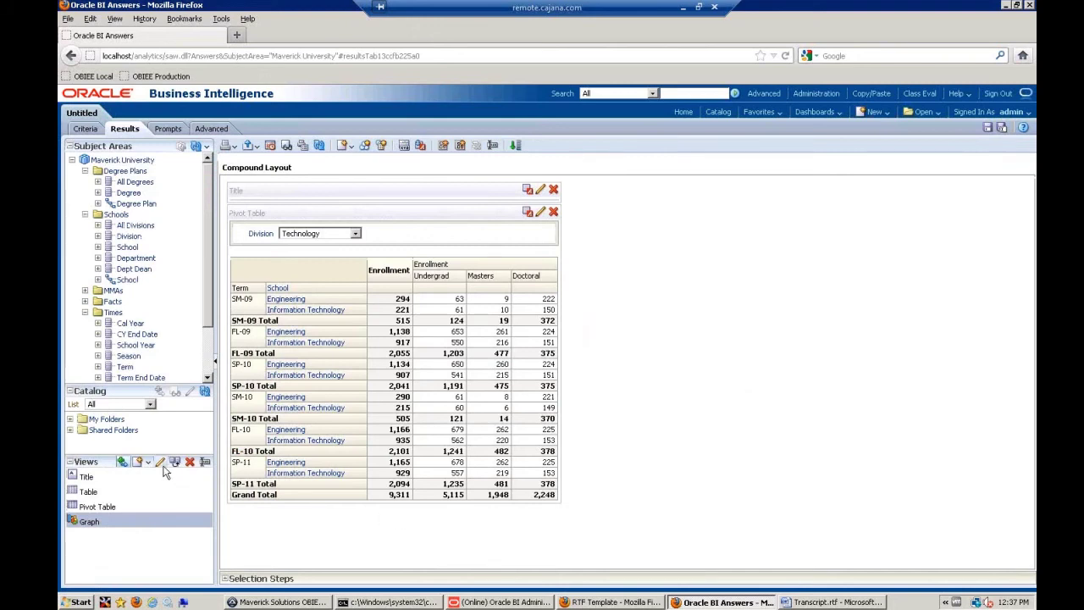
{"action": "left_click", "coordinate": [148, 462]}
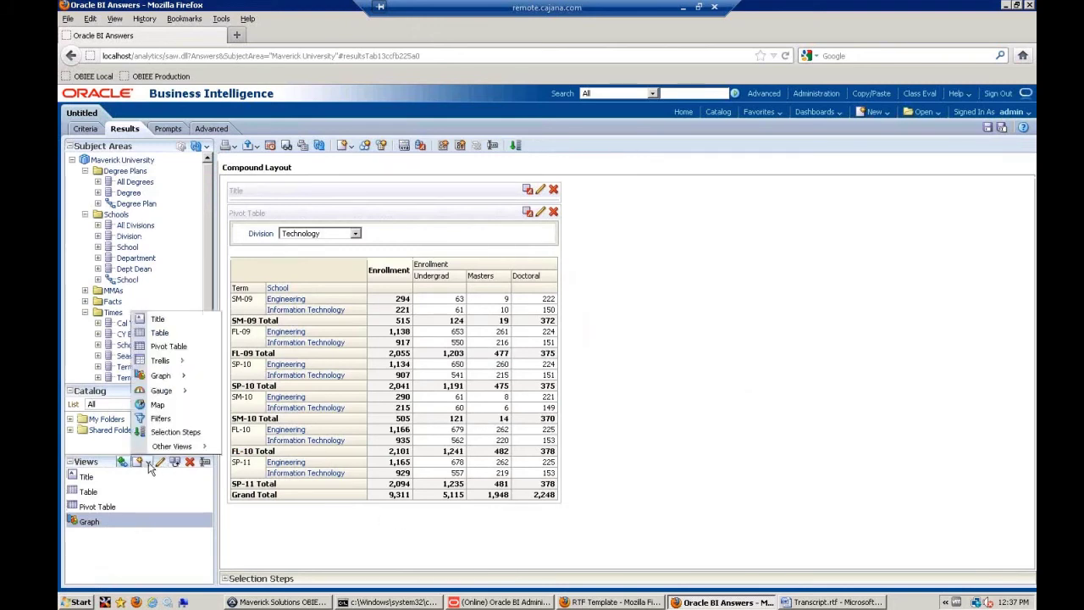
{"action": "left_click", "coordinate": [167, 335]}
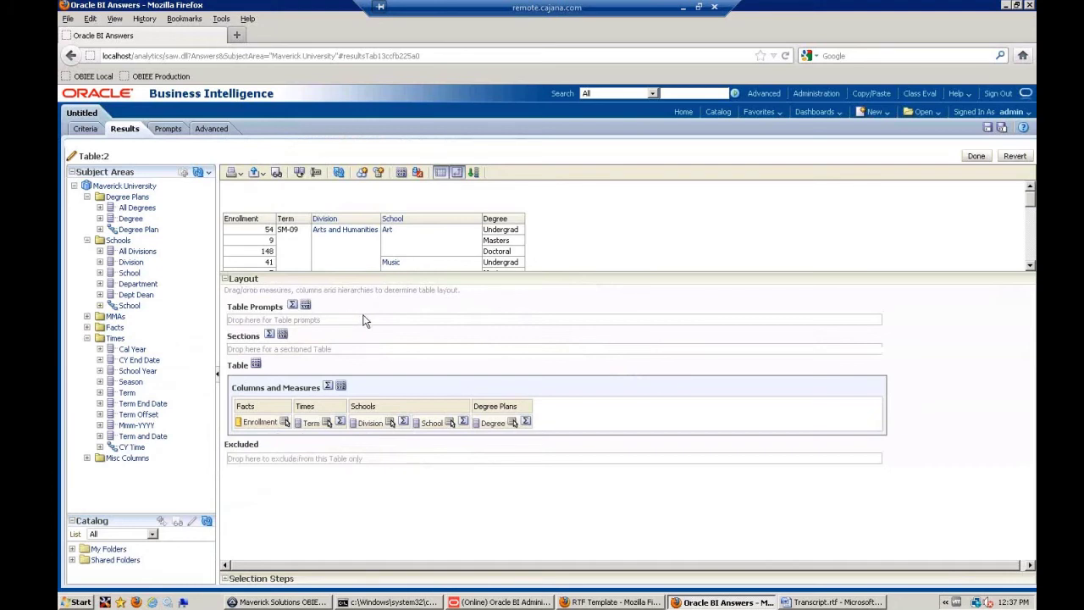
{"action": "left_click_drag", "start_coordinate": [270, 421], "coordinate": [256, 459]}
{"action": "left_click_drag", "start_coordinate": [261, 420], "coordinate": [303, 478]}
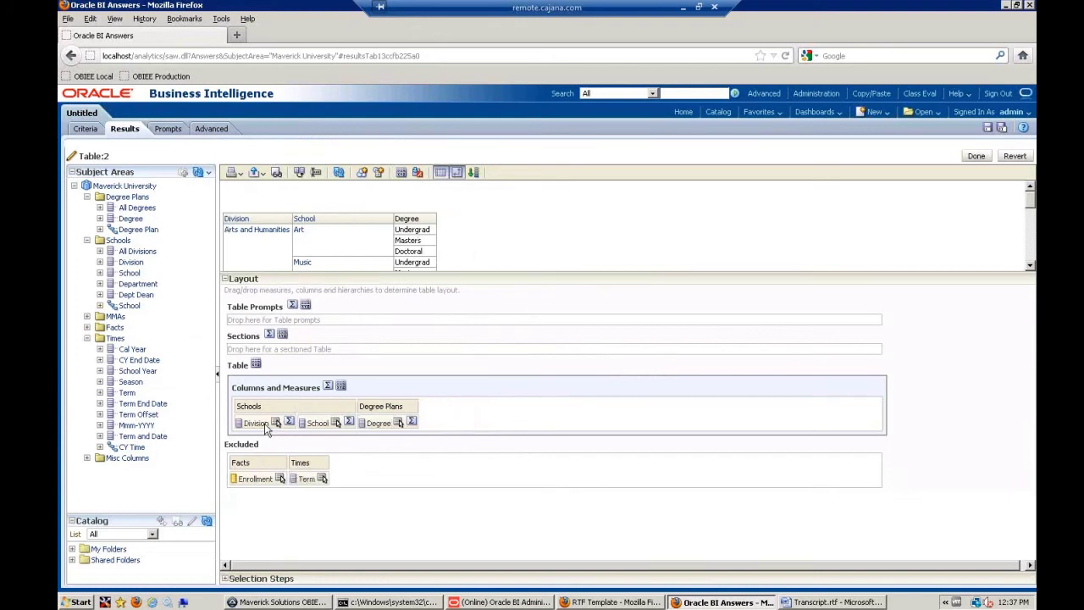
{"action": "left_click_drag", "start_coordinate": [315, 423], "coordinate": [339, 472]}
{"action": "left_click_drag", "start_coordinate": [326, 423], "coordinate": [379, 473]}
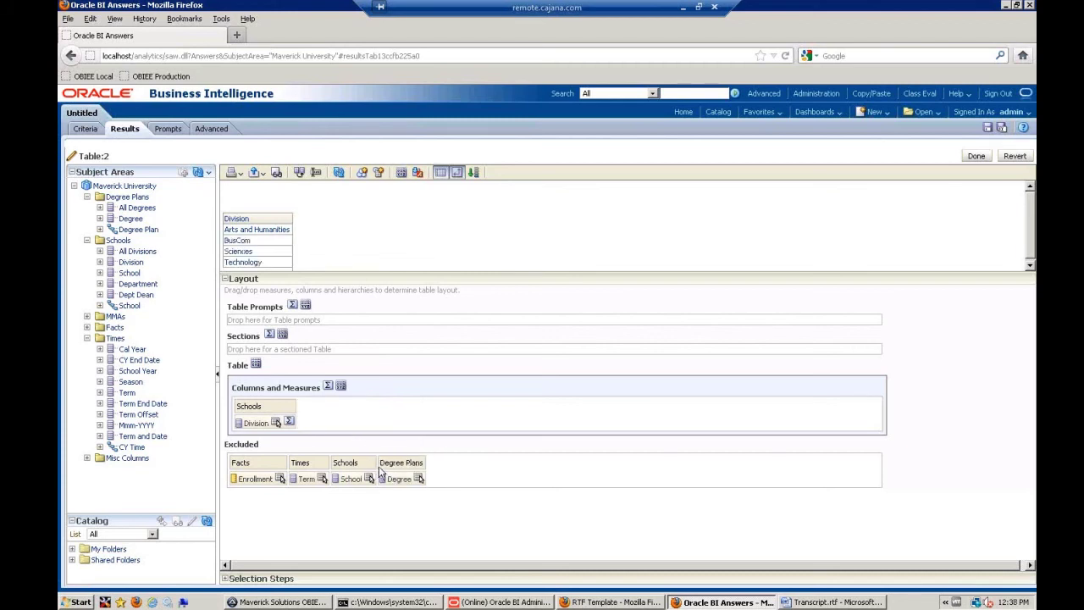
{"action": "left_click", "coordinate": [974, 158]}
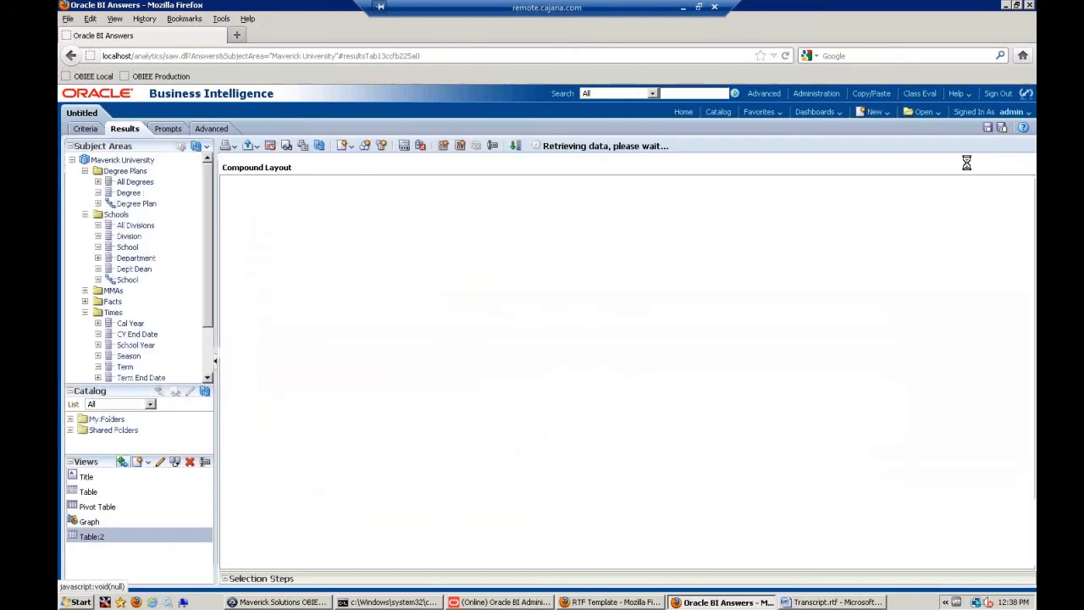
Add the Division table above the pivot table in the compound layout and place the bar graph beside that table.
{"action": "left_click", "coordinate": [122, 462]}
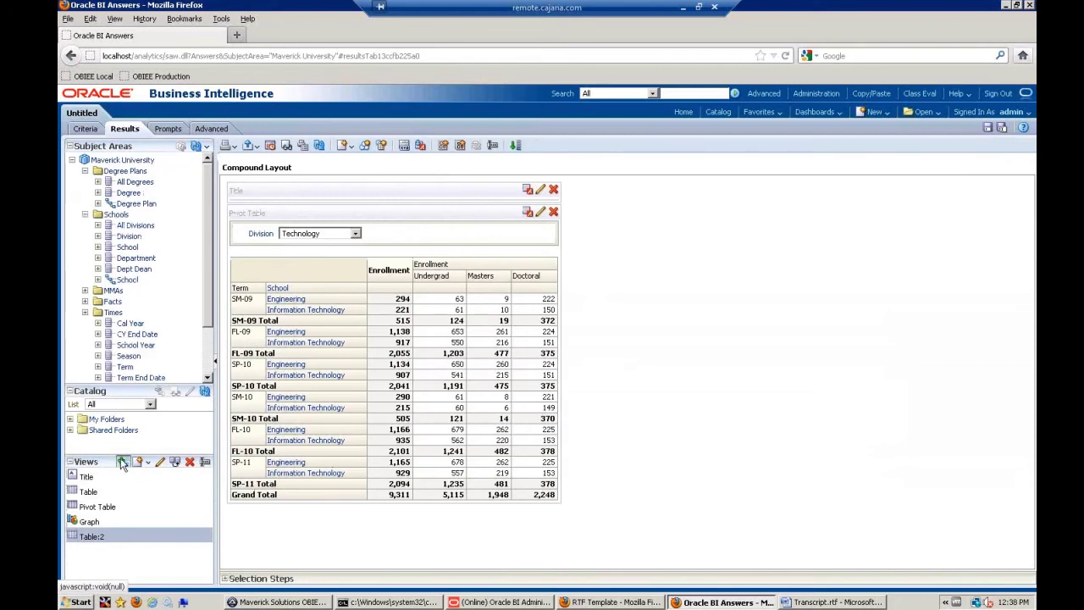
{"action": "left_click_drag", "start_coordinate": [365, 511], "coordinate": [361, 268]}
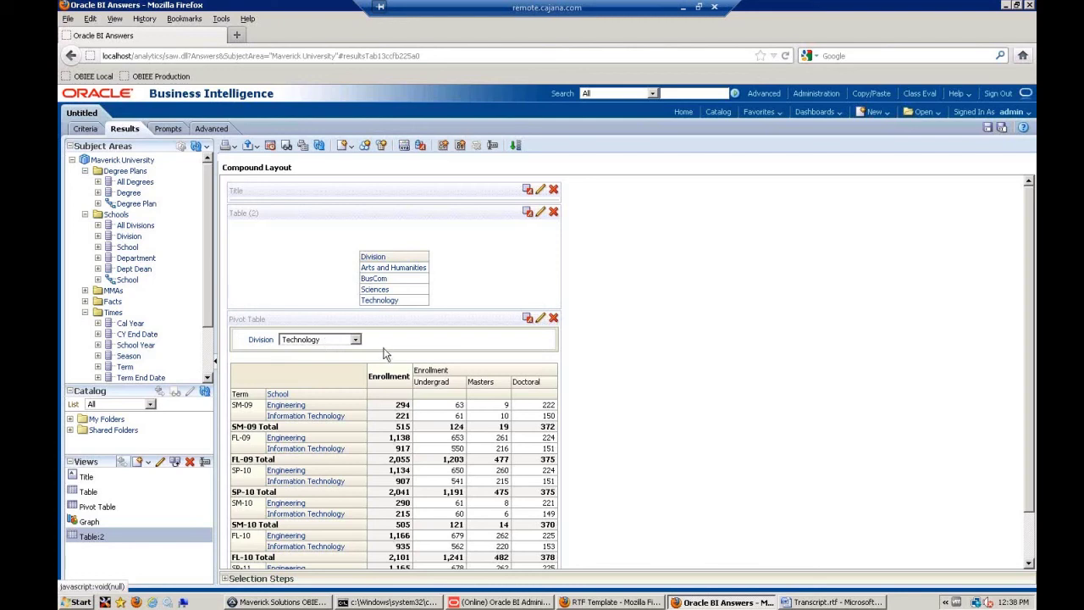
{"action": "left_click", "coordinate": [88, 521]}
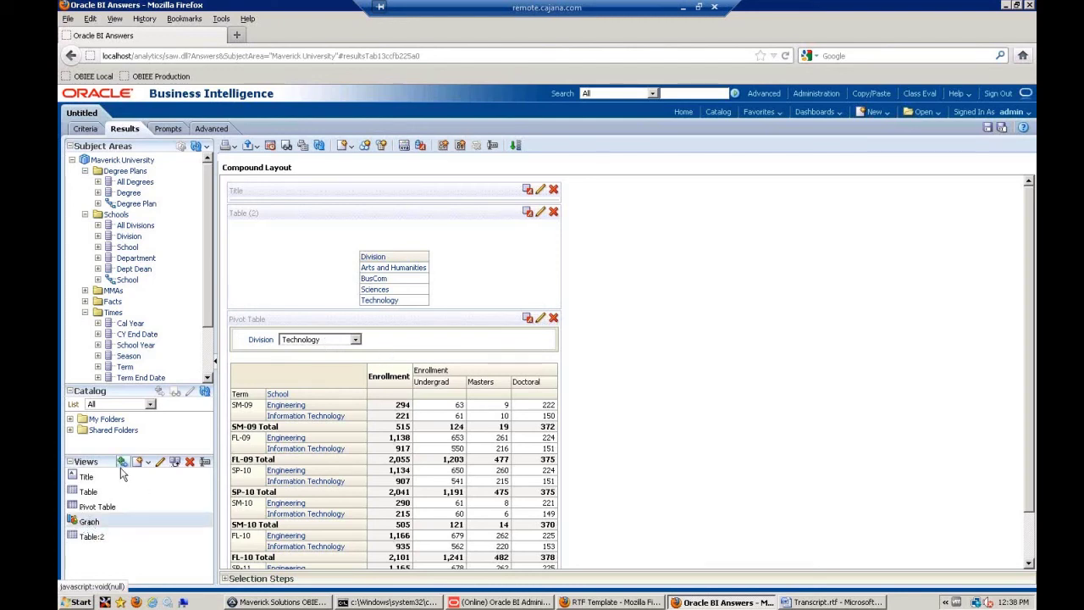
{"action": "left_click_drag", "start_coordinate": [119, 522], "coordinate": [558, 262]}
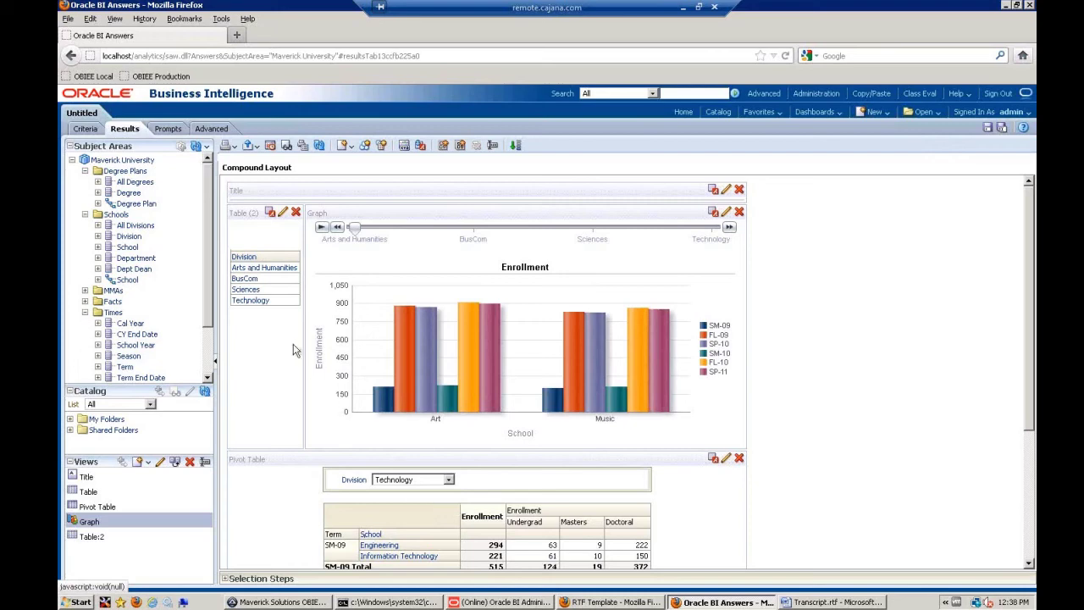
Set the Division column's value interaction to Send Master-Detail Events on the channel MyDiv.
{"action": "left_click", "coordinate": [86, 129]}
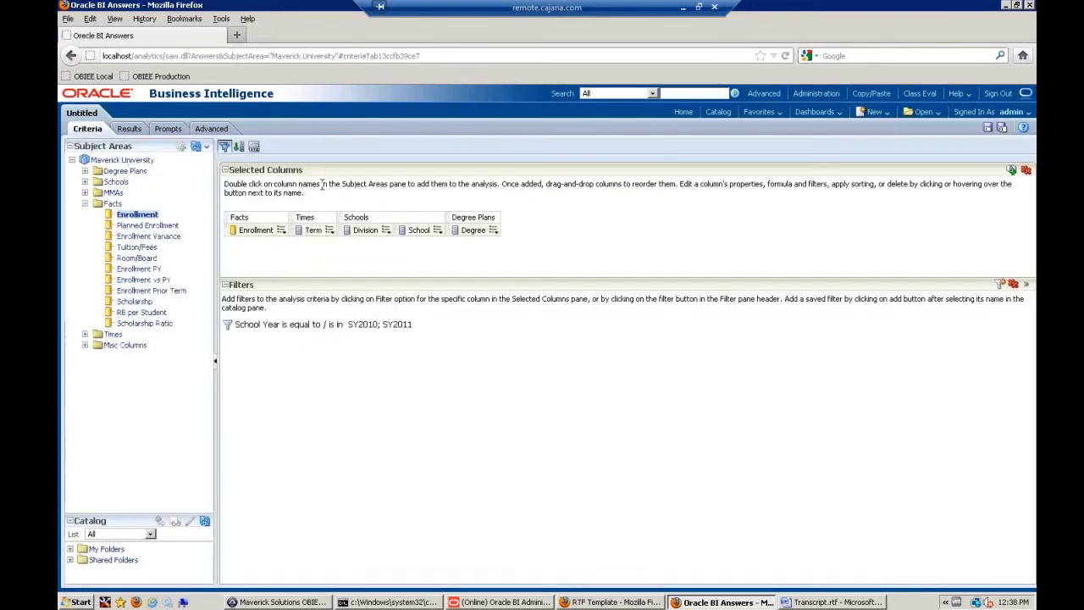
{"action": "left_click", "coordinate": [386, 231]}
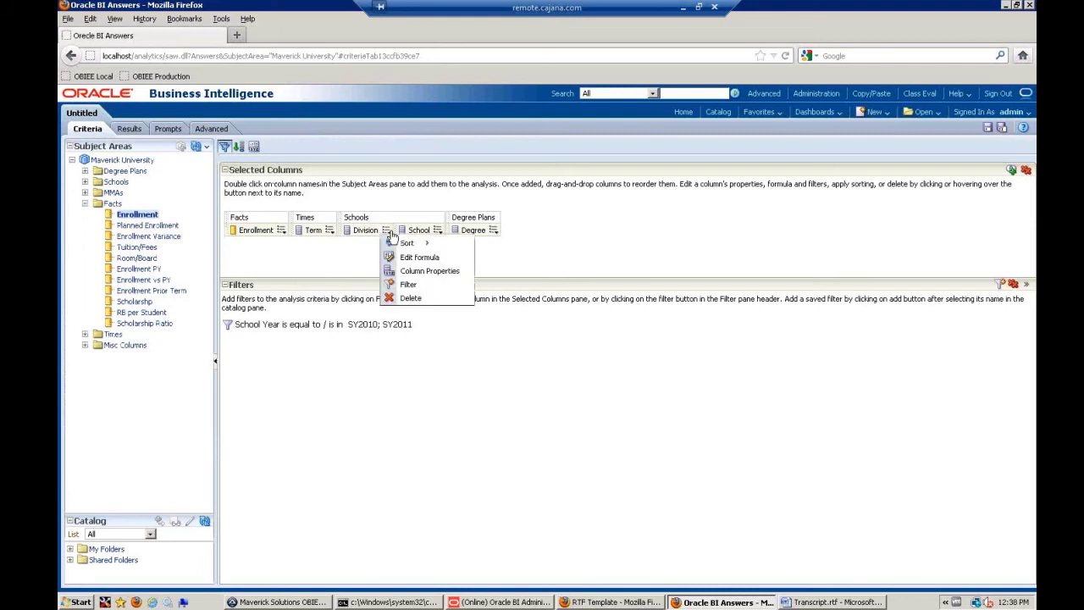
{"action": "left_click", "coordinate": [409, 272]}
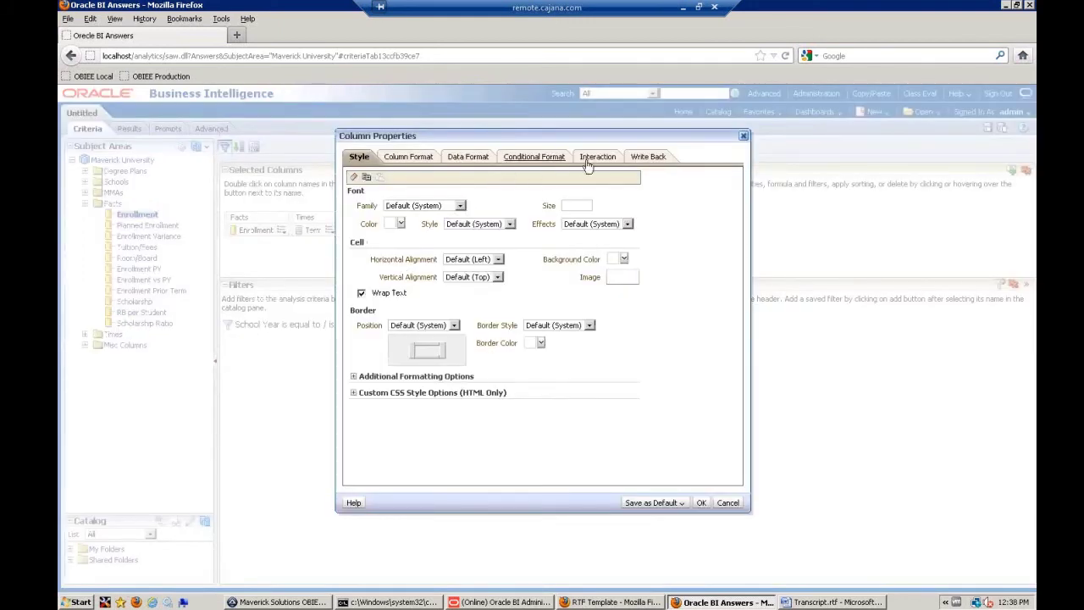
{"action": "left_click", "coordinate": [592, 160]}
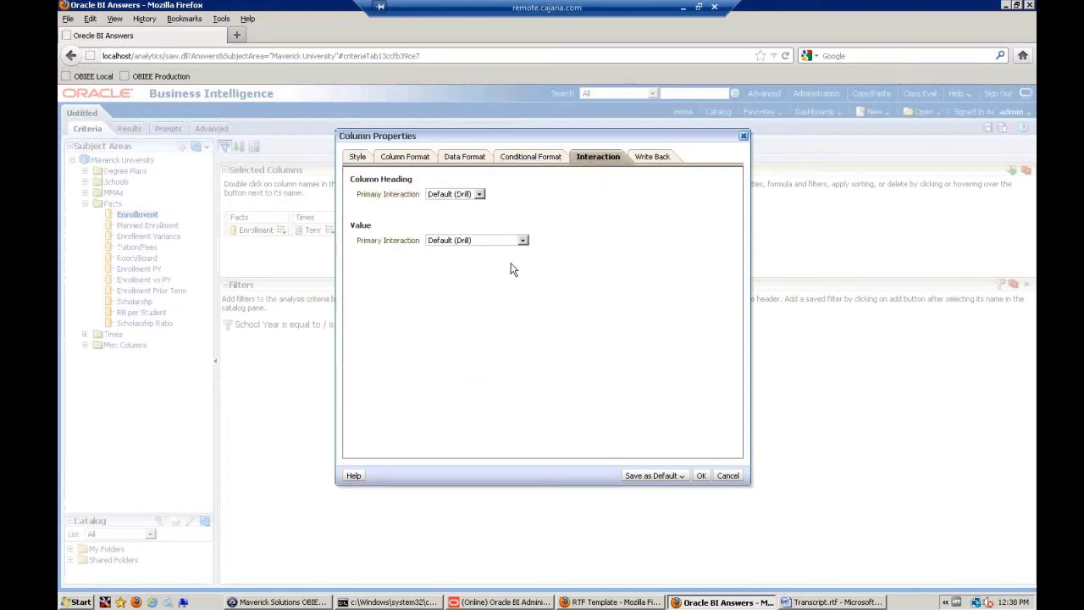
{"action": "left_click", "coordinate": [522, 240]}
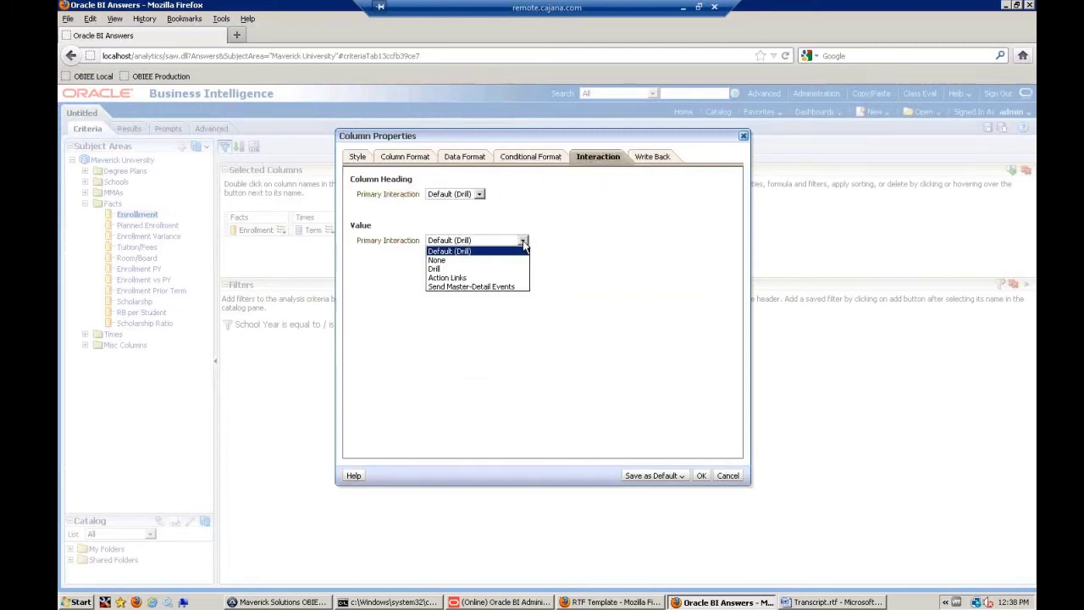
{"action": "left_click", "coordinate": [465, 287]}
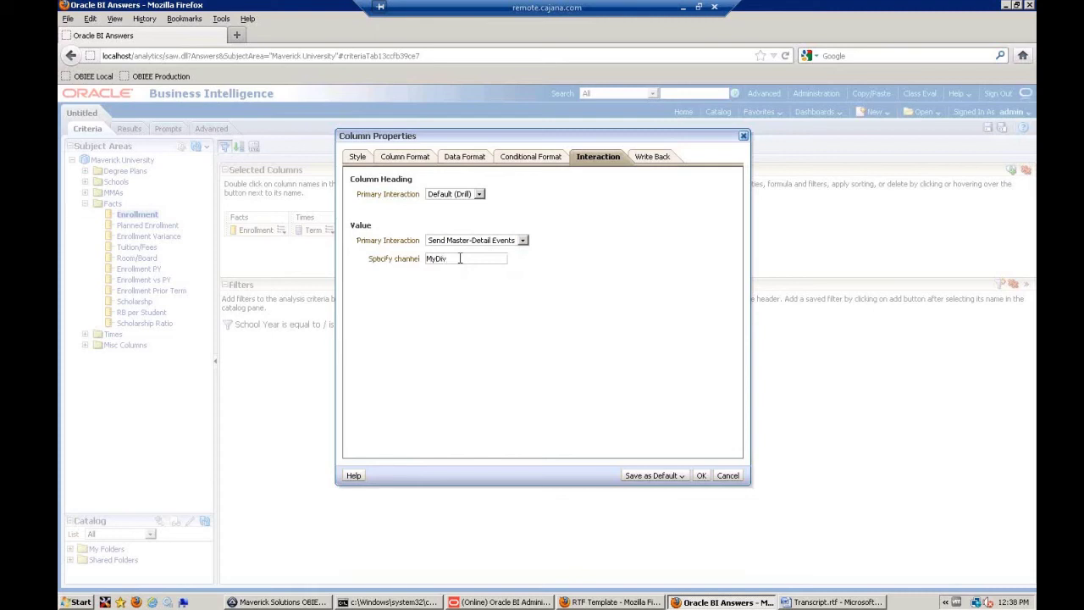
{"action": "left_click", "coordinate": [701, 475]}
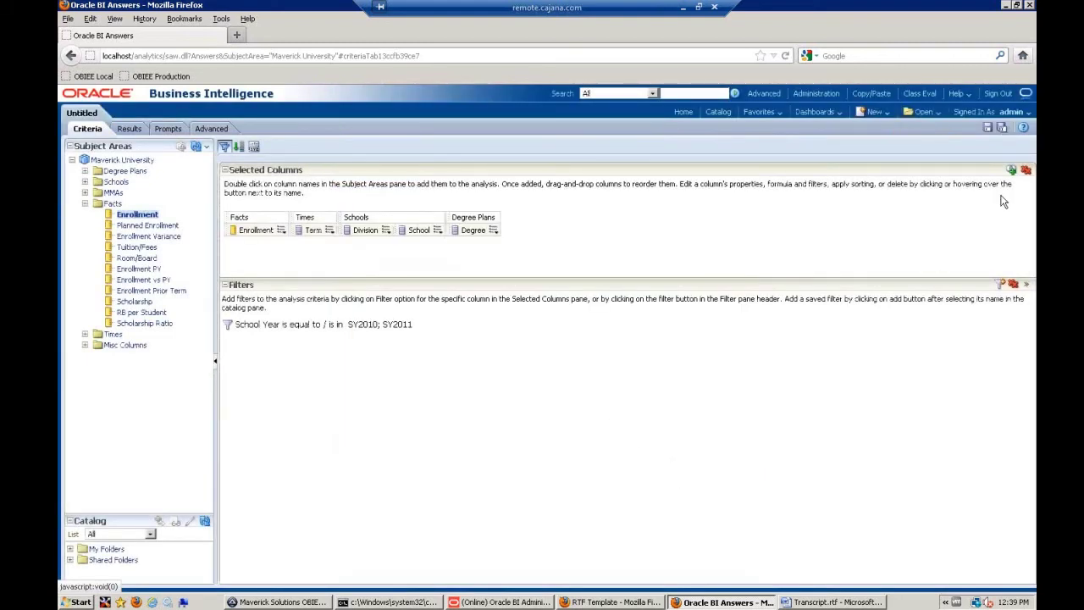
Save the analysis as Enrollment by School in Shared Folders/Training/HEUG Webinar 12-Feb-2013, overwriting the existing analysis.
{"action": "left_click", "coordinate": [987, 127]}
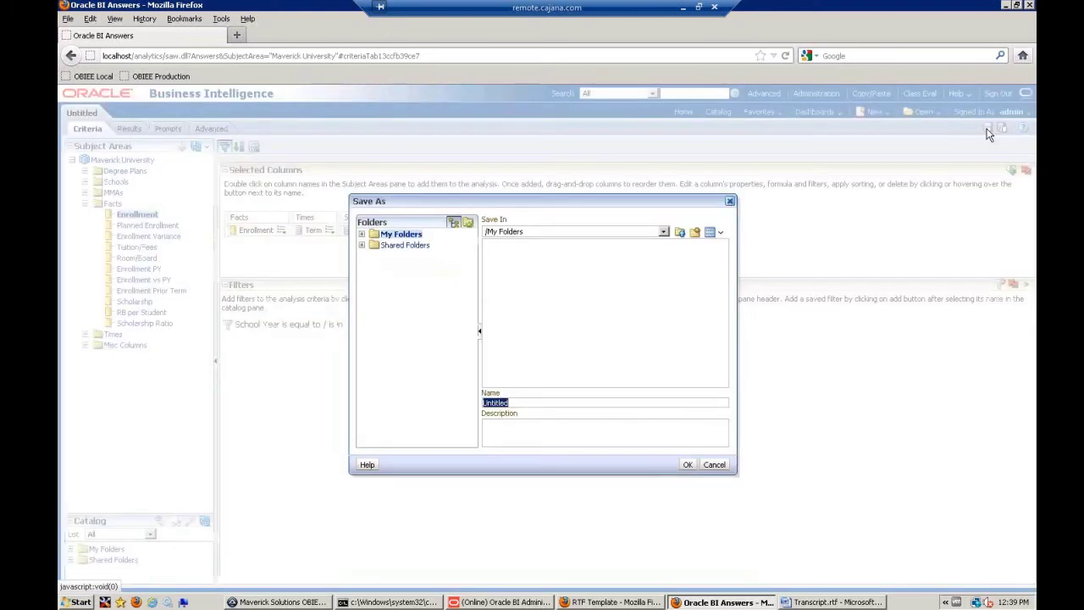
{"action": "type", "text": "En"}
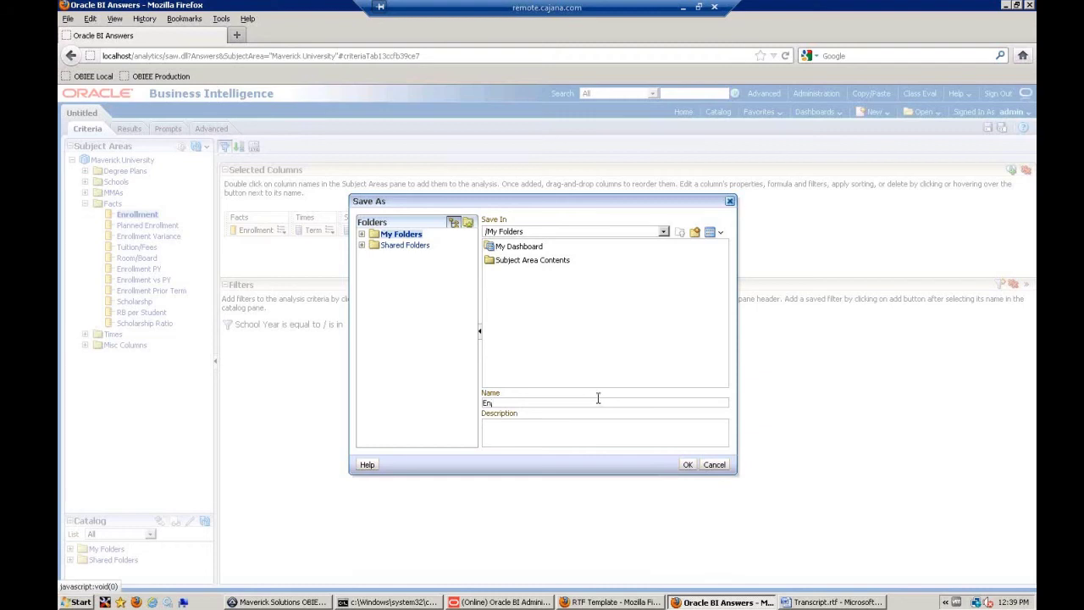
{"action": "left_click", "coordinate": [362, 244]}
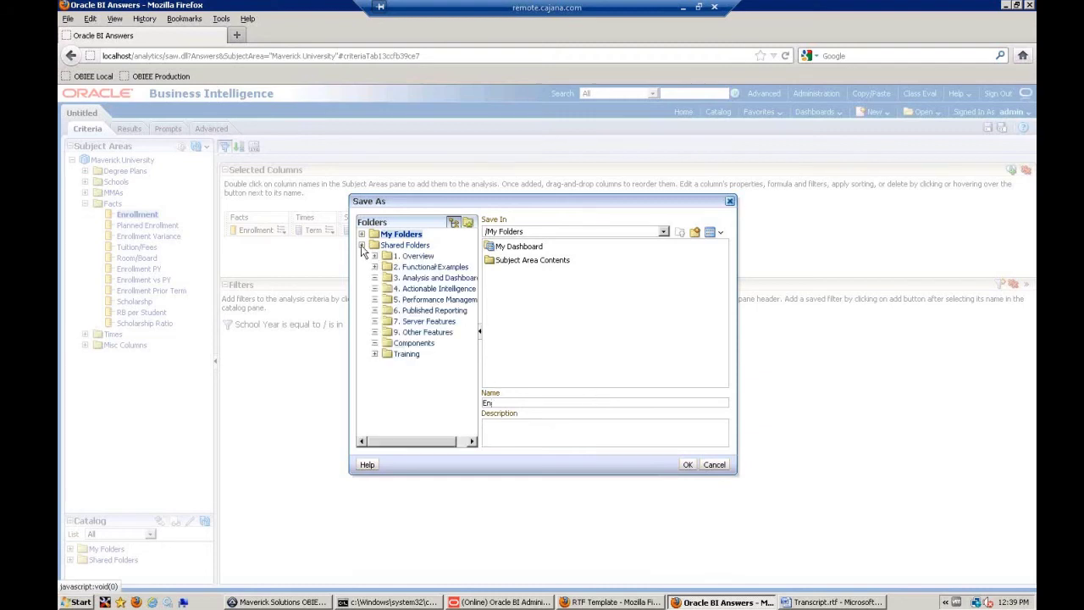
{"action": "left_click", "coordinate": [374, 354]}
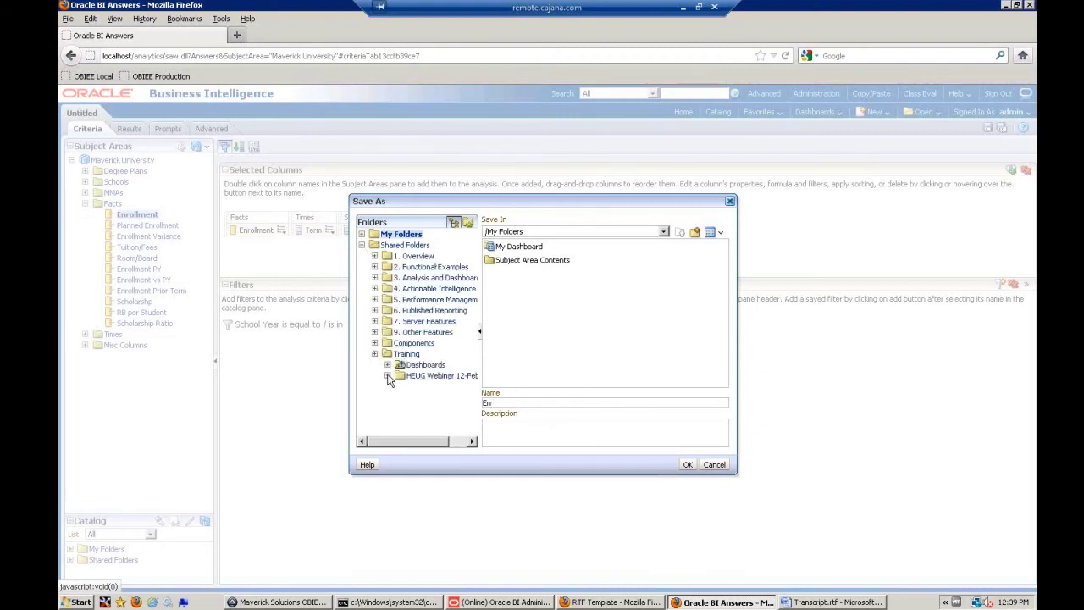
{"action": "left_click", "coordinate": [428, 376]}
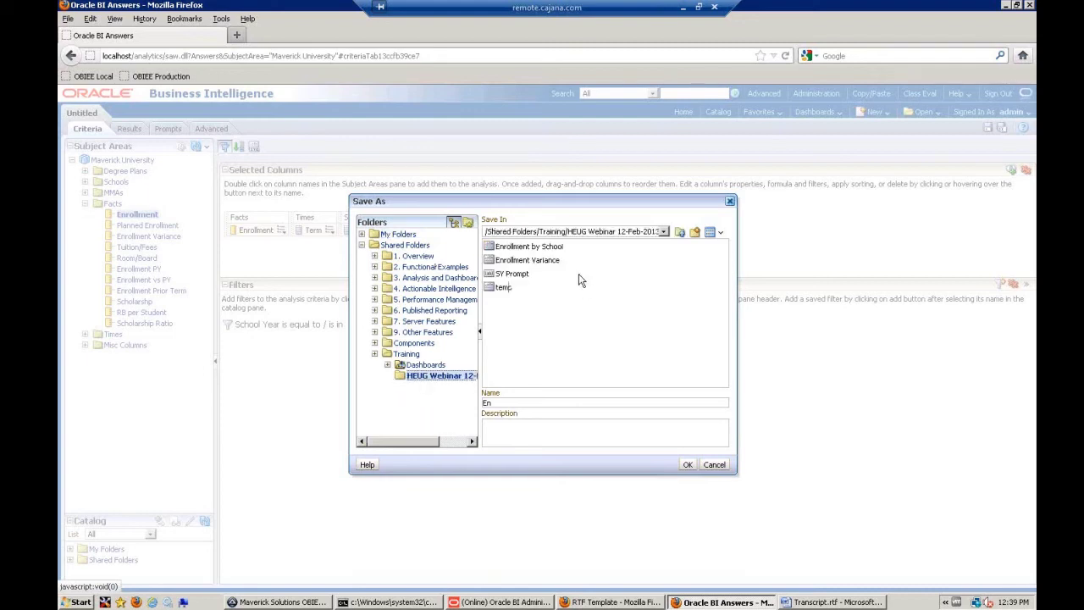
{"action": "left_click", "coordinate": [551, 247]}
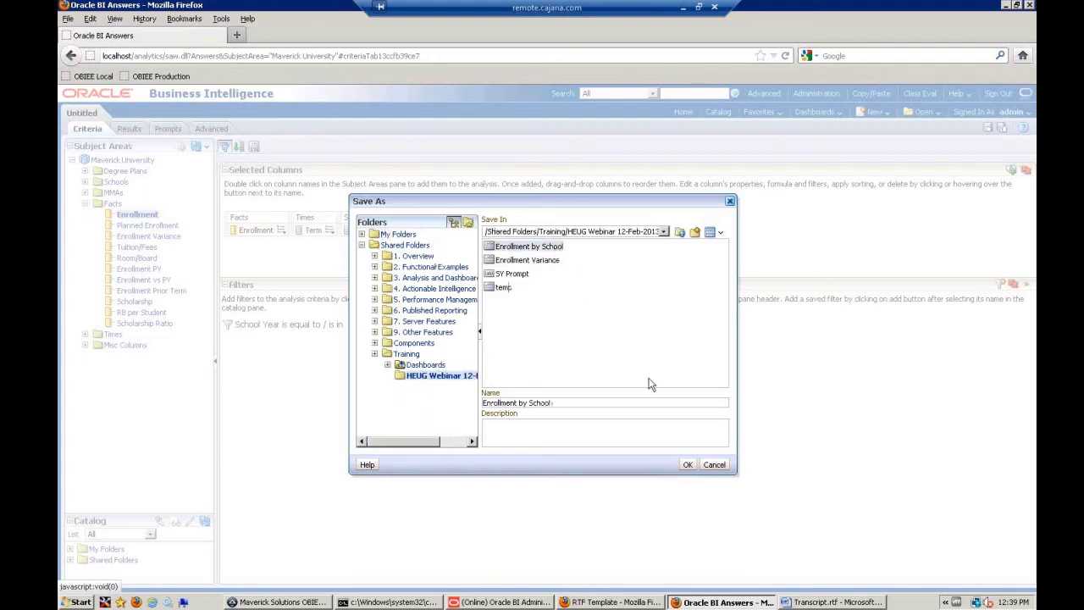
{"action": "left_click", "coordinate": [685, 464]}
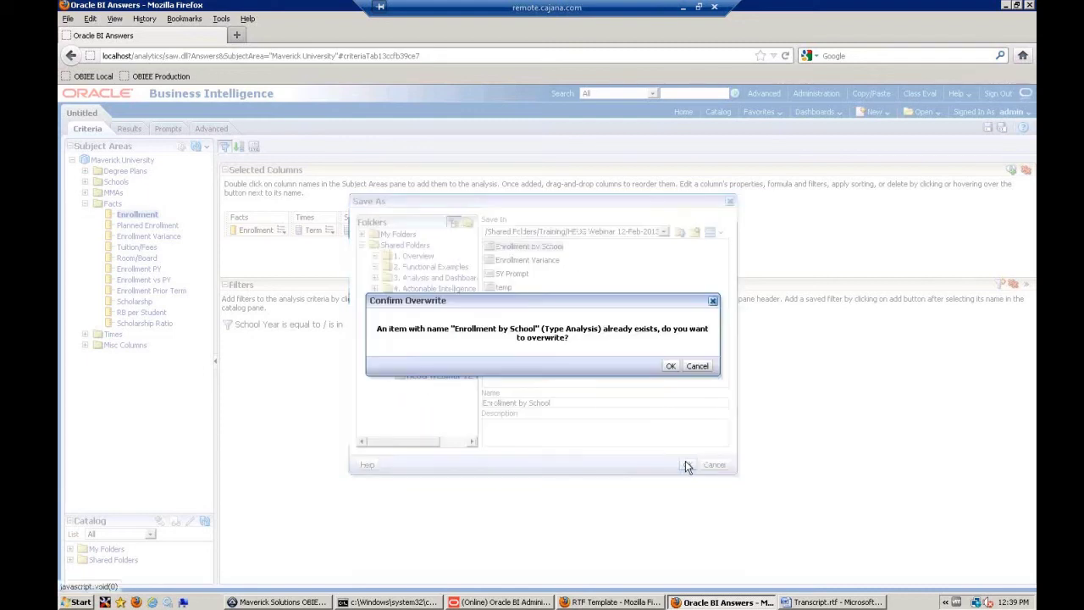
{"action": "left_click", "coordinate": [670, 367]}
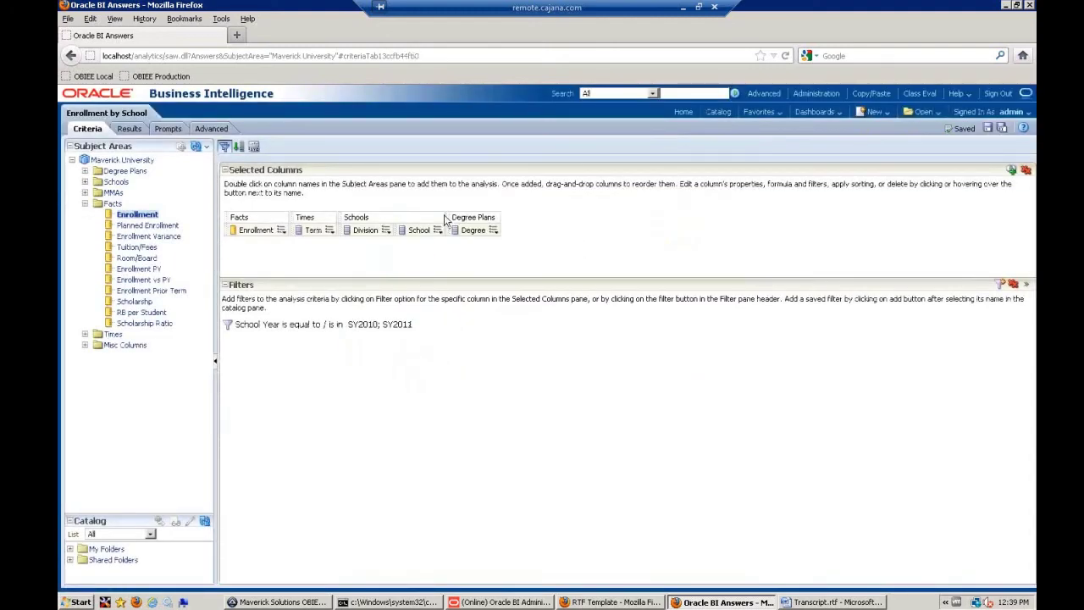
Make the bar graph in the compound layout listen to master-detail events on the channel MyDiv.
{"action": "left_click", "coordinate": [130, 131]}
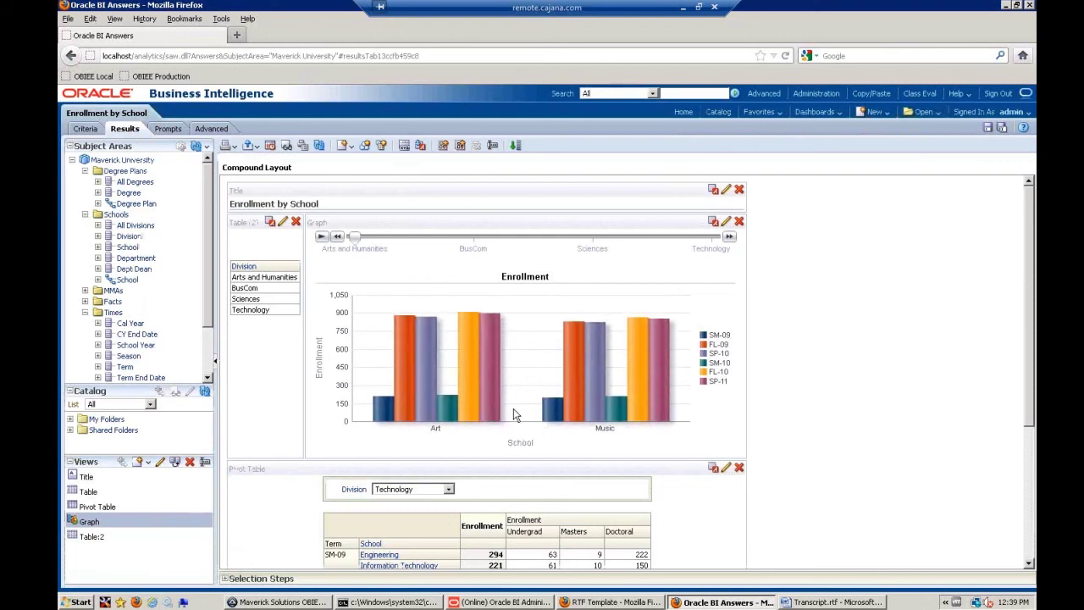
{"action": "left_click", "coordinate": [725, 221]}
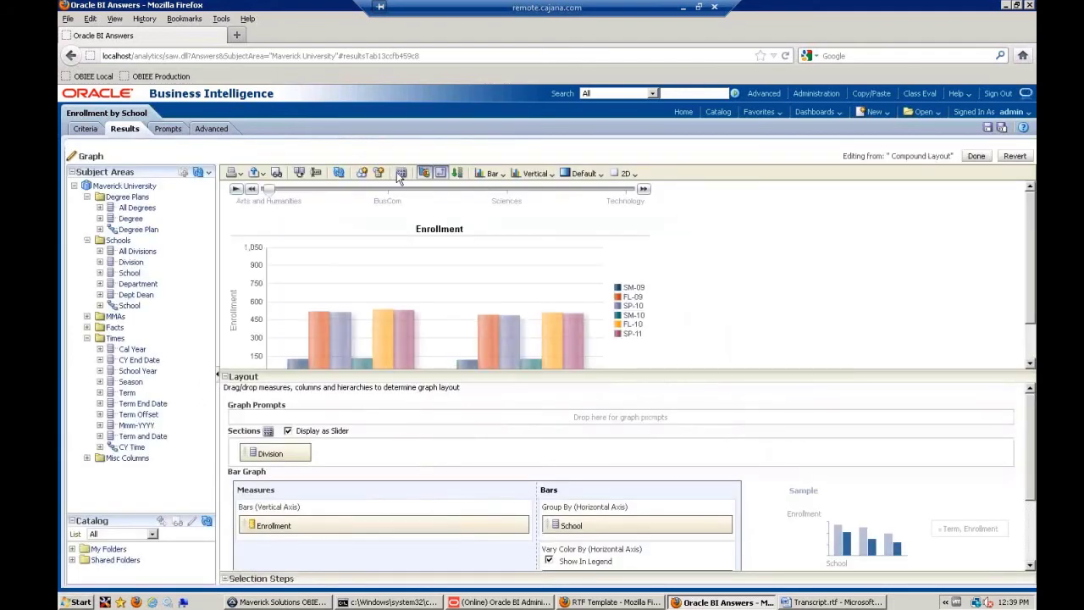
{"action": "left_click", "coordinate": [401, 172]}
{"action": "left_click", "coordinate": [514, 367]}
{"action": "left_click", "coordinate": [603, 382]}
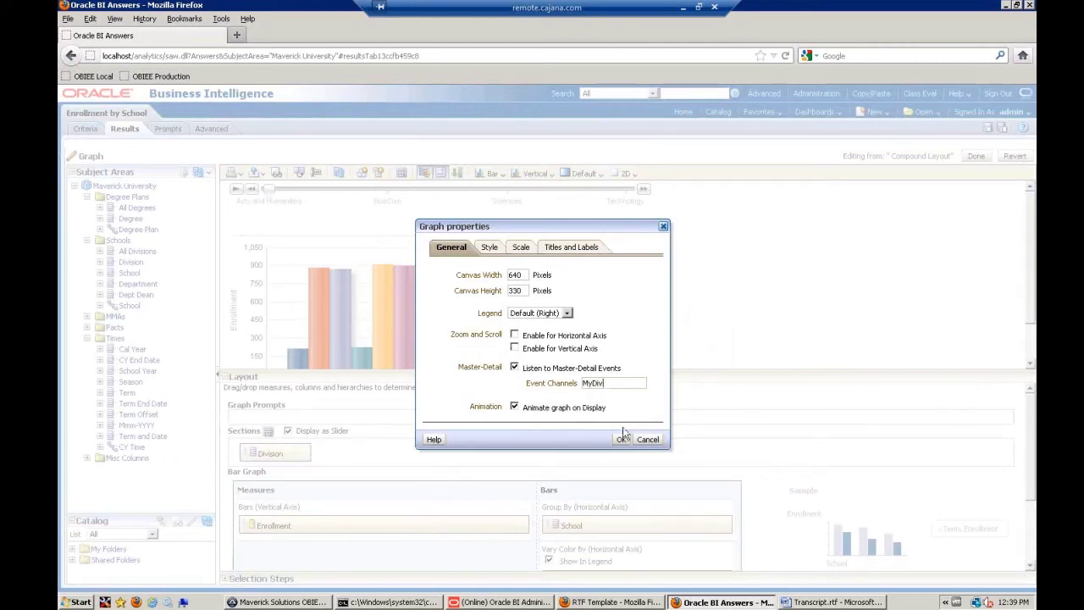
{"action": "left_click", "coordinate": [621, 438]}
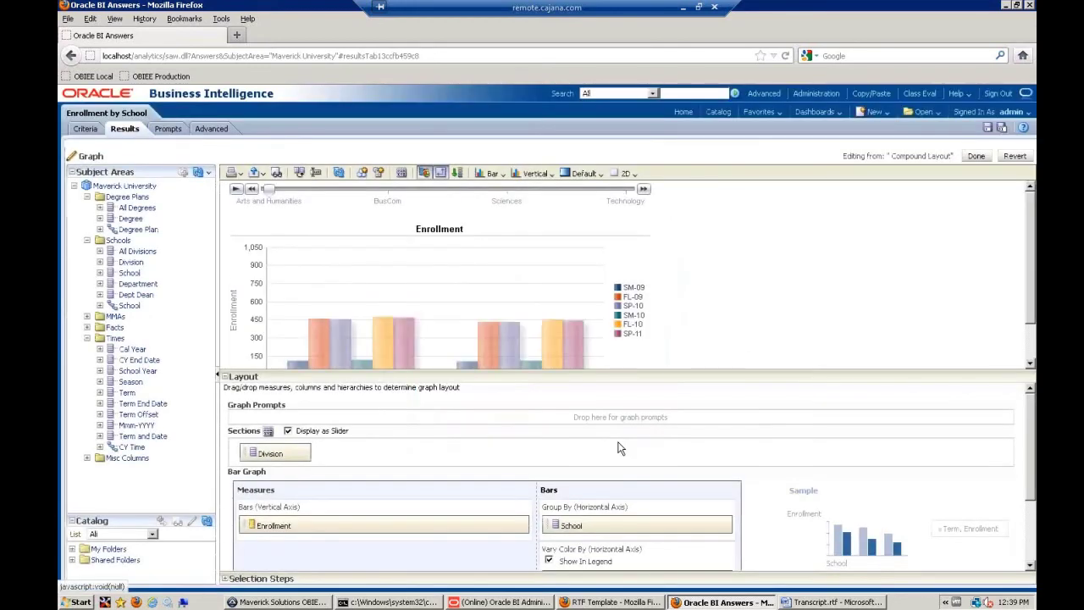
{"action": "left_click", "coordinate": [976, 155]}
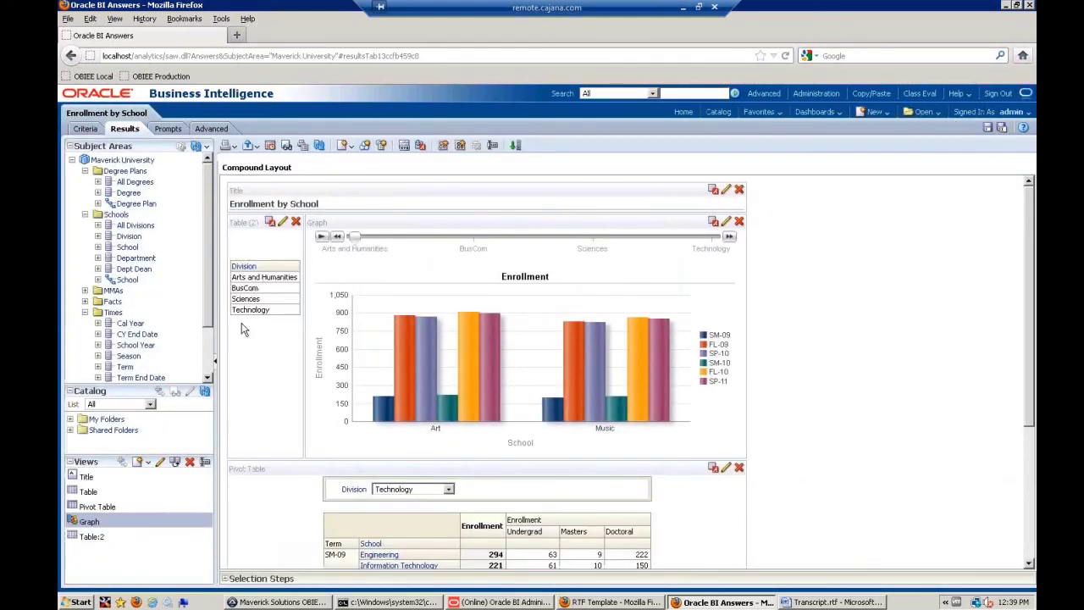
Make the pivot table in the compound layout listen to master-detail events on the channel MyDiv.
{"action": "left_click", "coordinate": [727, 471]}
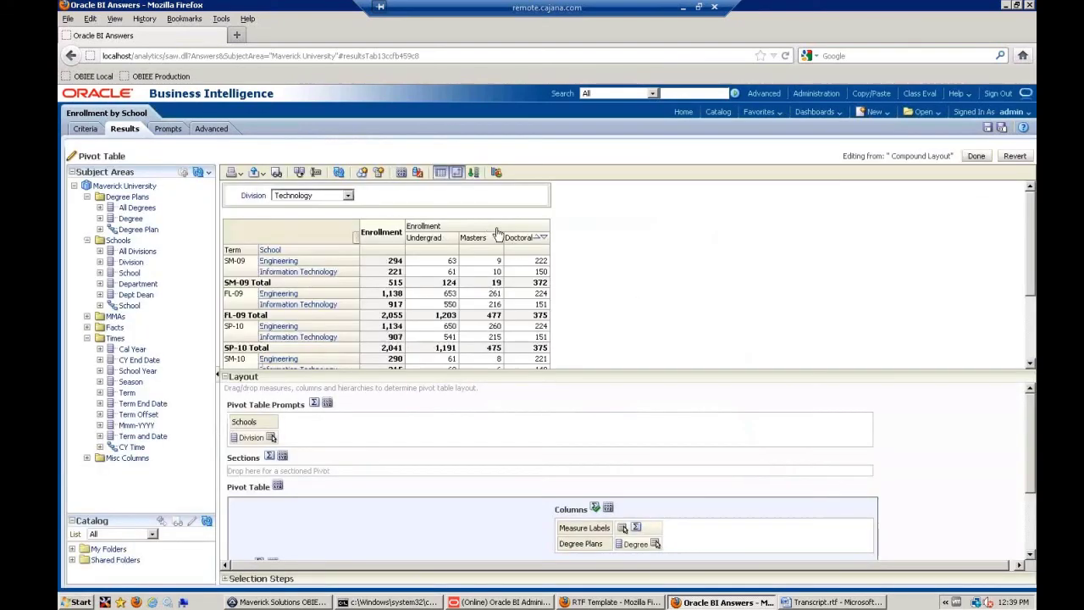
{"action": "left_click", "coordinate": [401, 174]}
{"action": "left_click", "coordinate": [407, 299]}
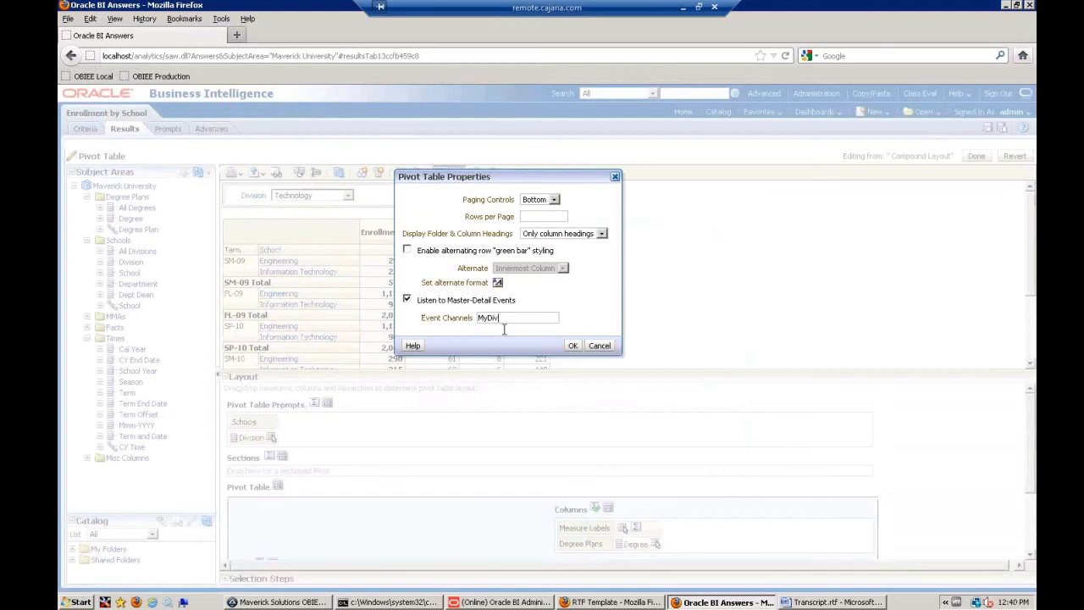
{"action": "left_click", "coordinate": [572, 346]}
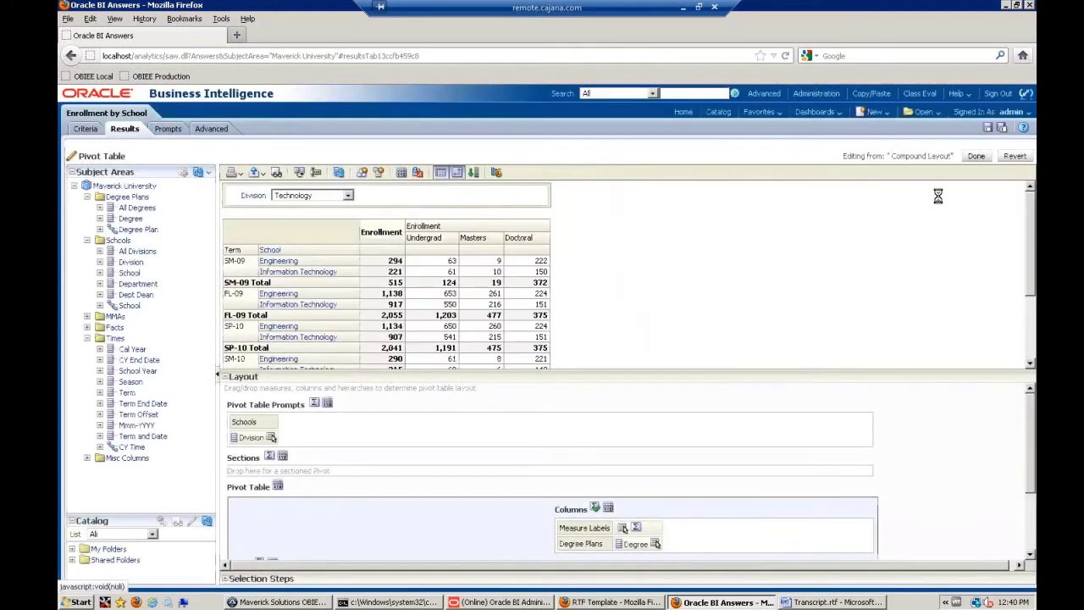
{"action": "left_click", "coordinate": [975, 157]}
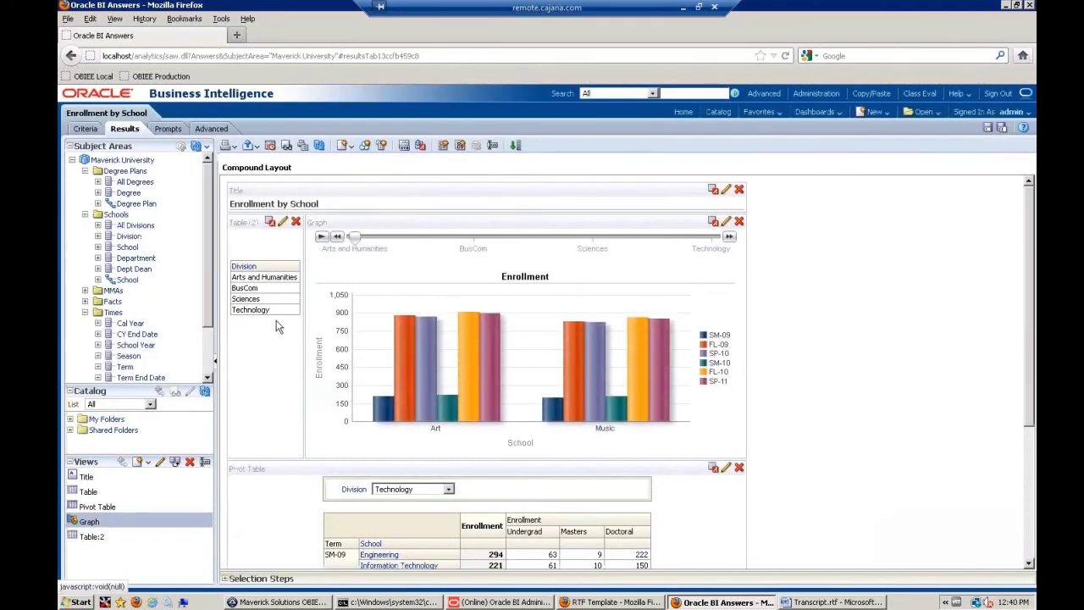
Test the master-detail link by selecting Sciences and Arts and Humanities in the Division table, and save the analysis.
{"action": "left_click", "coordinate": [250, 302]}
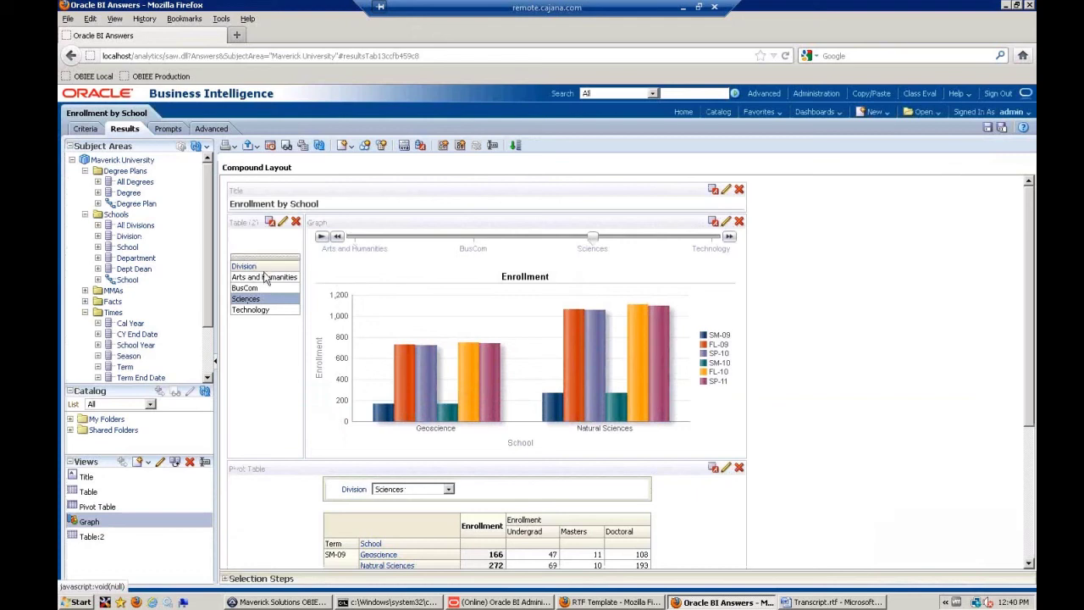
{"action": "left_click", "coordinate": [265, 277]}
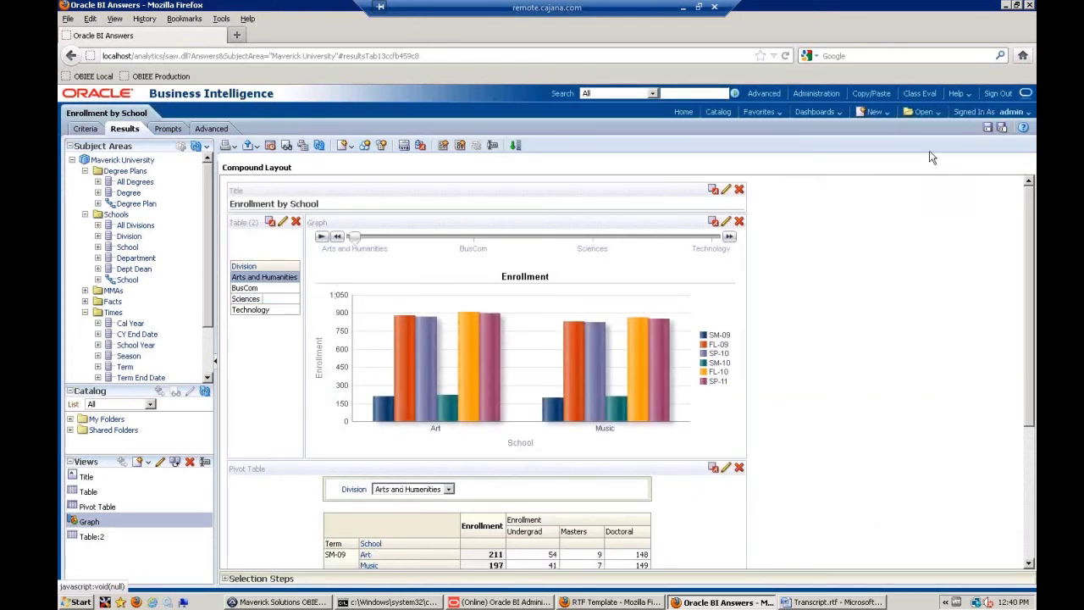
{"action": "left_click", "coordinate": [987, 134]}
Create a new filter in the analysis criteria on the School Year column from the Times folder.
{"action": "left_click", "coordinate": [84, 130]}
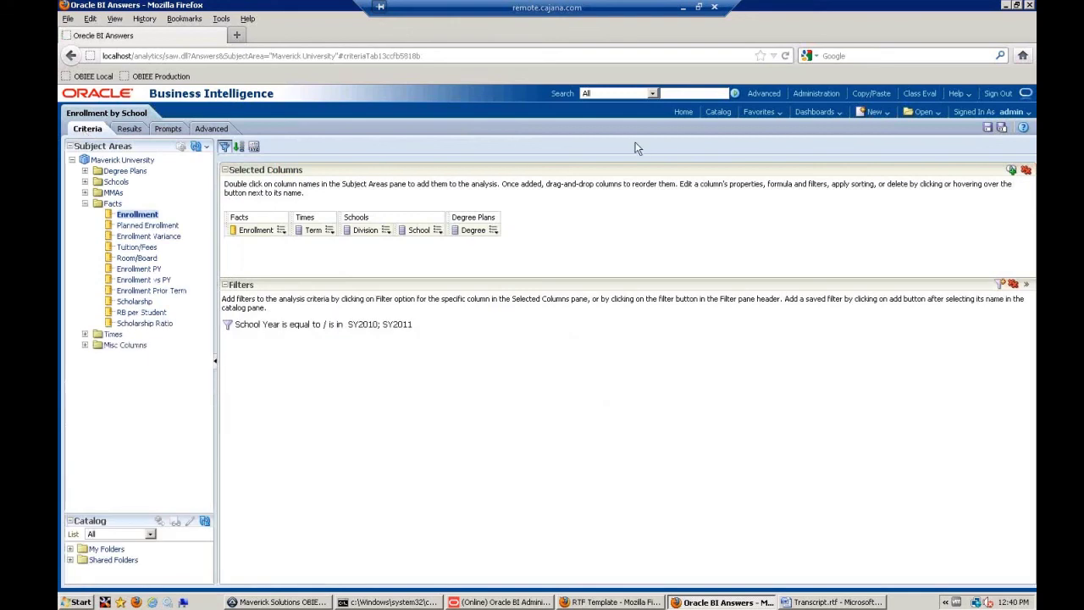
{"action": "left_click", "coordinate": [1000, 286]}
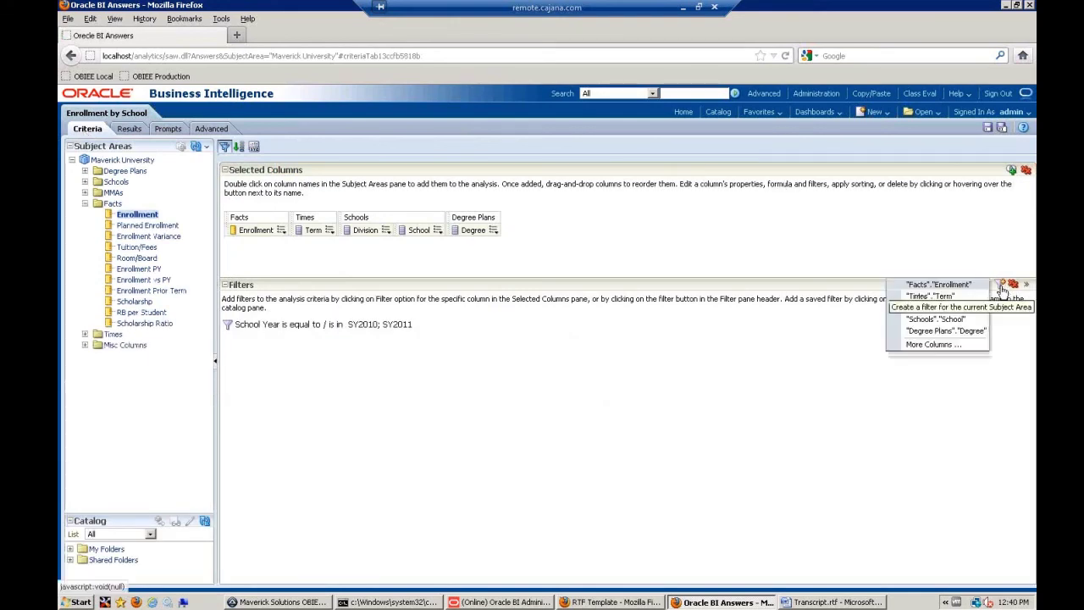
{"action": "left_click", "coordinate": [953, 350]}
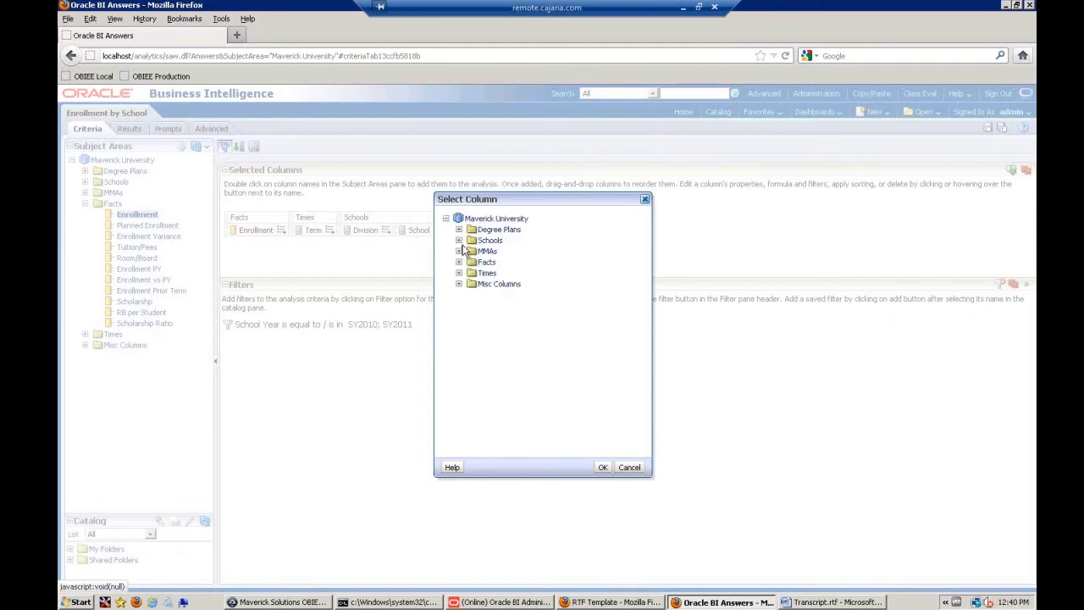
{"action": "left_click", "coordinate": [459, 241]}
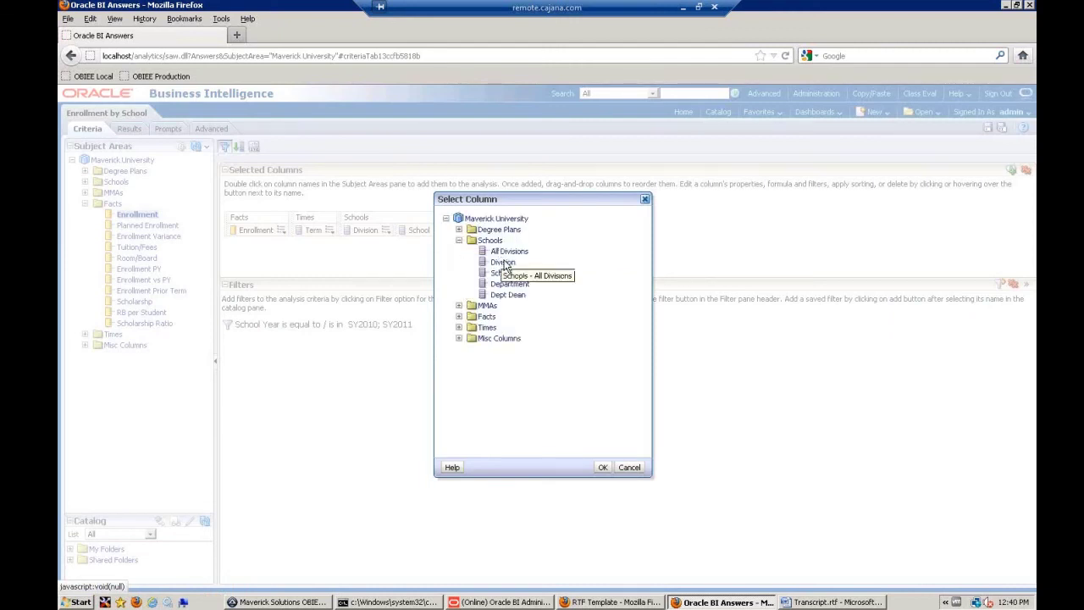
{"action": "left_click", "coordinate": [459, 328]}
{"action": "left_click", "coordinate": [513, 359]}
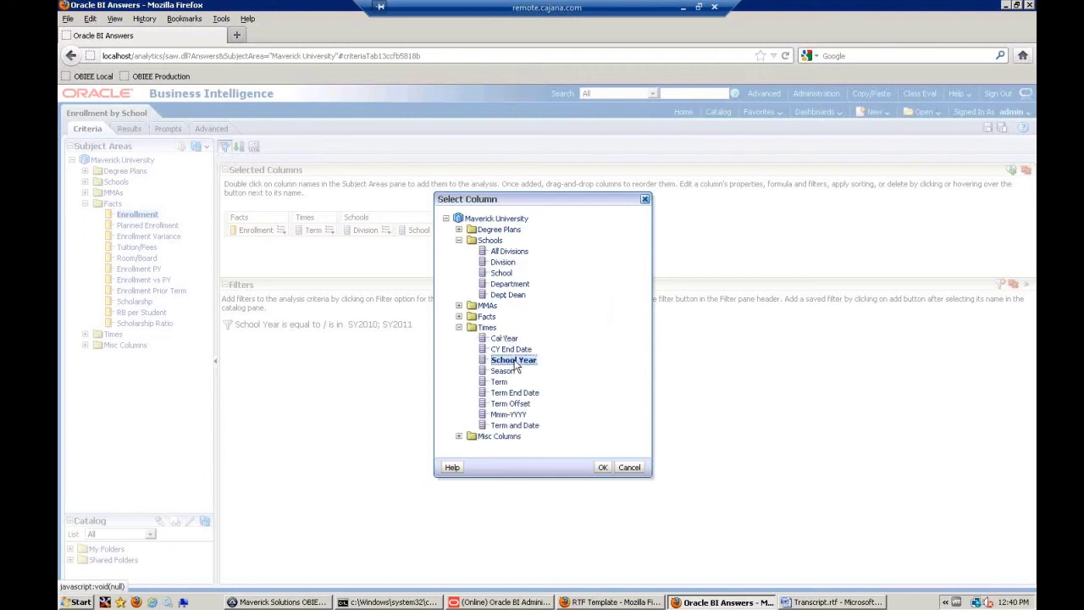
{"action": "left_click", "coordinate": [601, 467]}
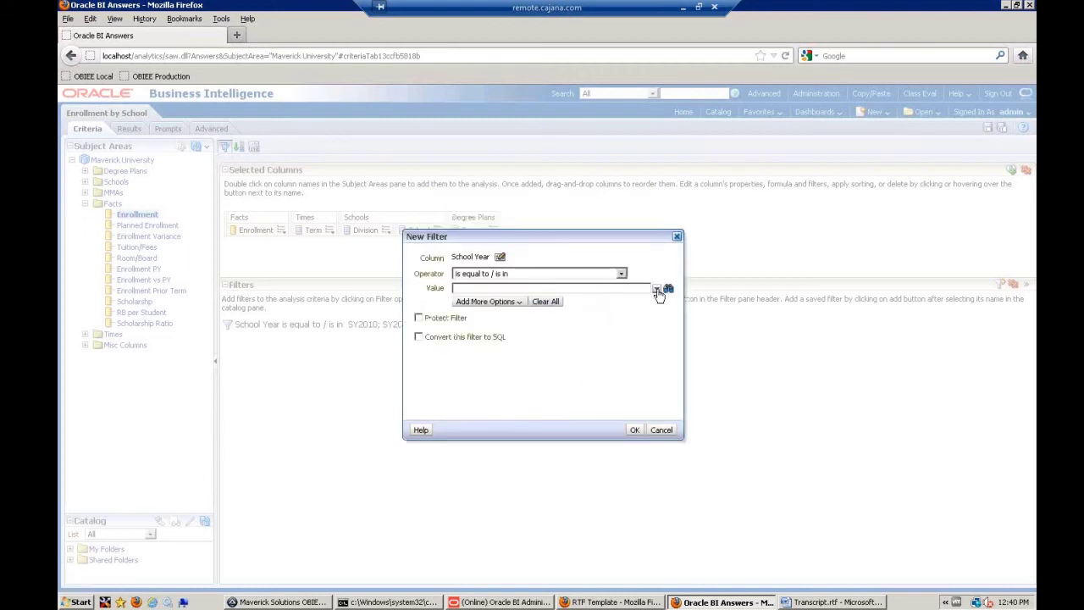
Set the new School Year filter's operator to is prompted and save the analysis.
{"action": "left_click", "coordinate": [657, 291]}
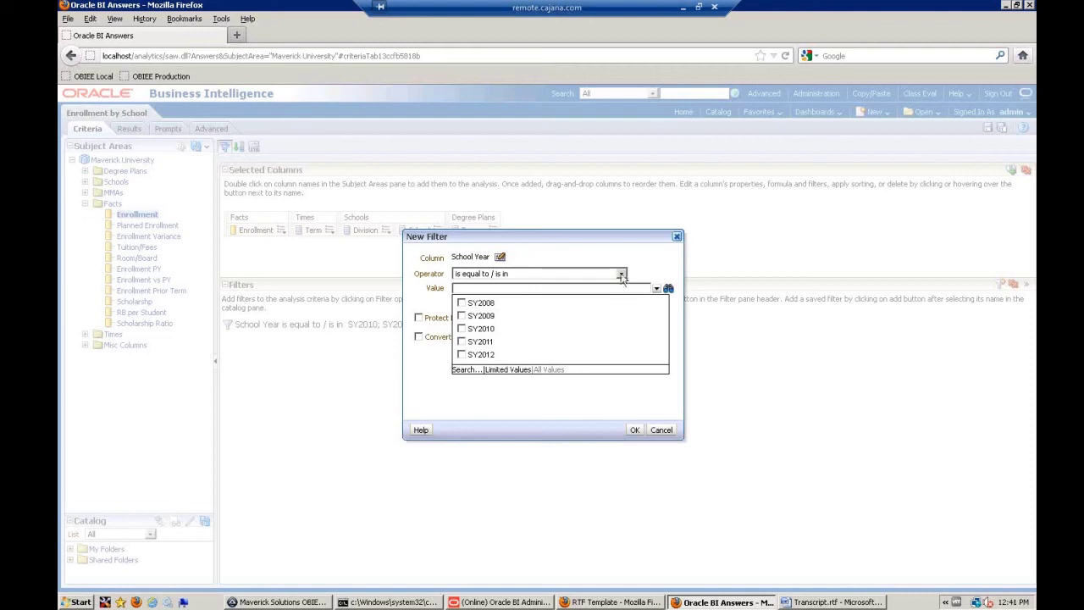
{"action": "left_click", "coordinate": [621, 275]}
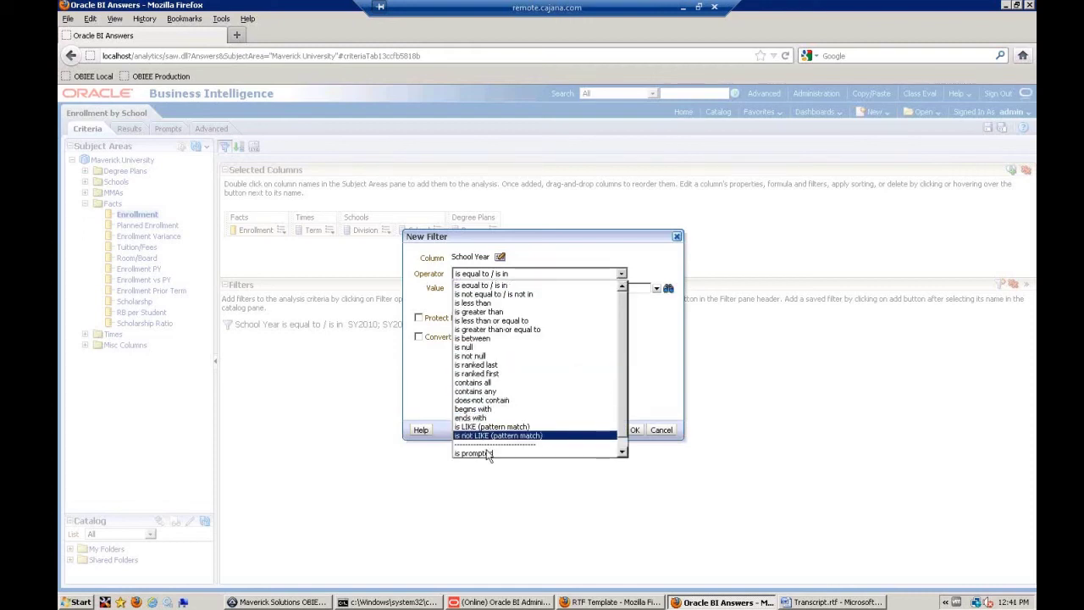
{"action": "left_click", "coordinate": [475, 453]}
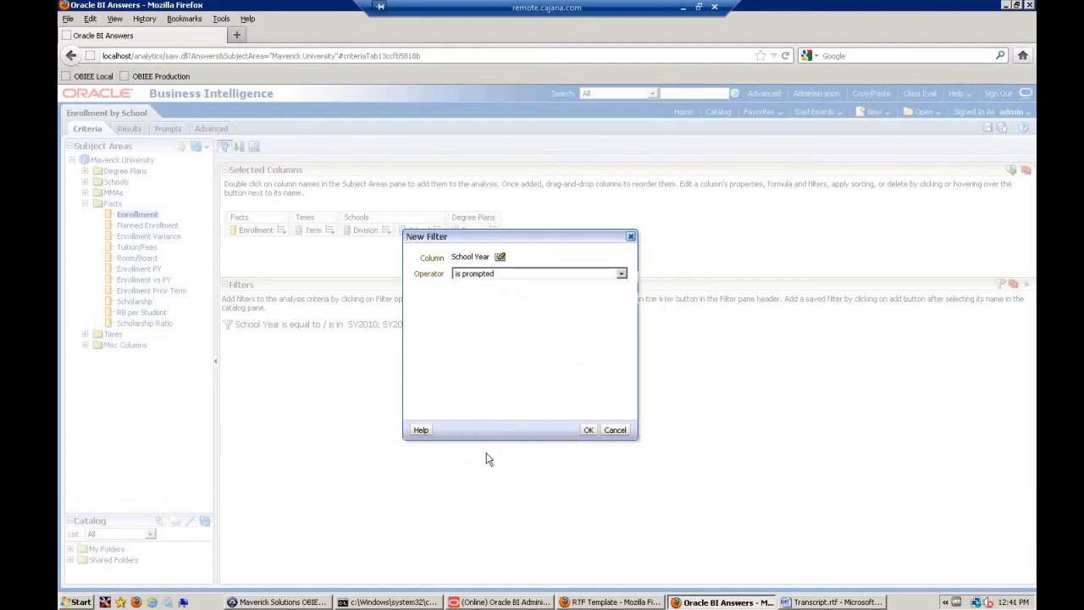
{"action": "left_click", "coordinate": [587, 431]}
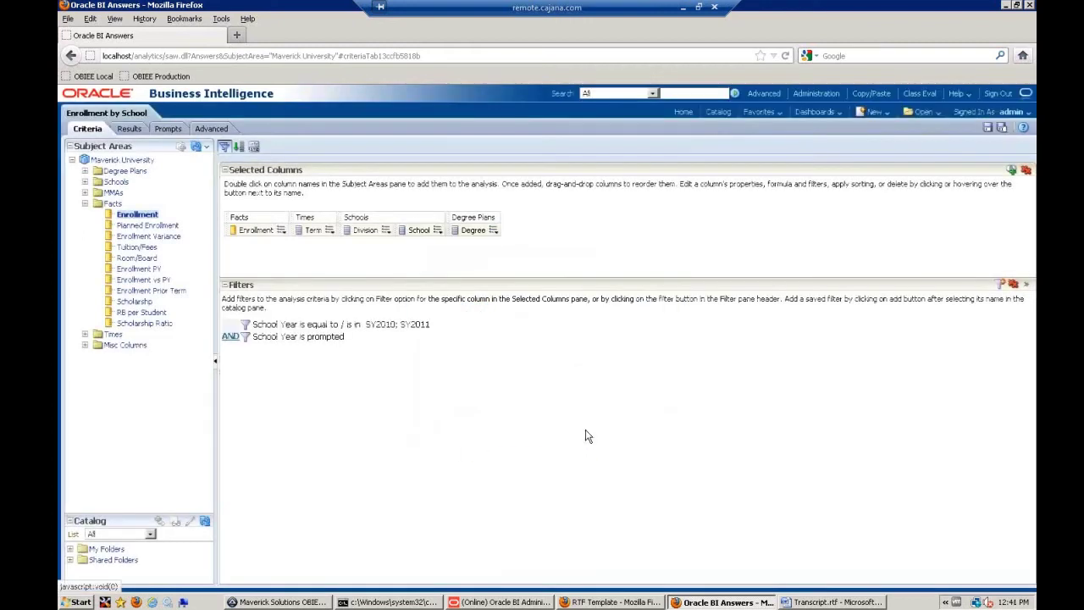
{"action": "left_click", "coordinate": [987, 127]}
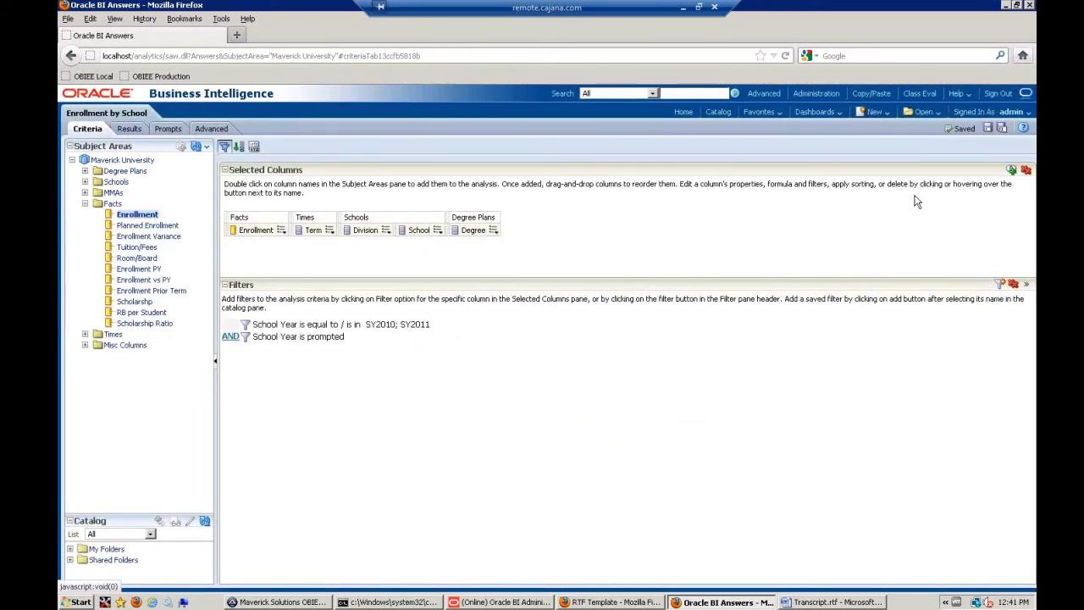
Create a dashboard prompt on the Maverick University subject area with a column prompt for School Year from the Times folder.
{"action": "left_click", "coordinate": [841, 118]}
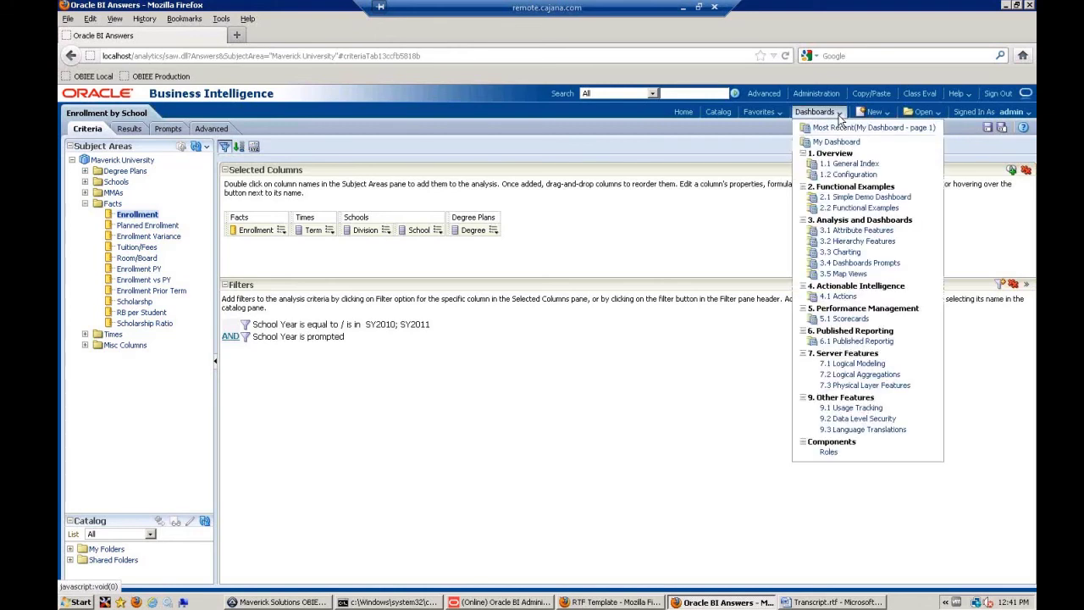
{"action": "left_click", "coordinate": [889, 118]}
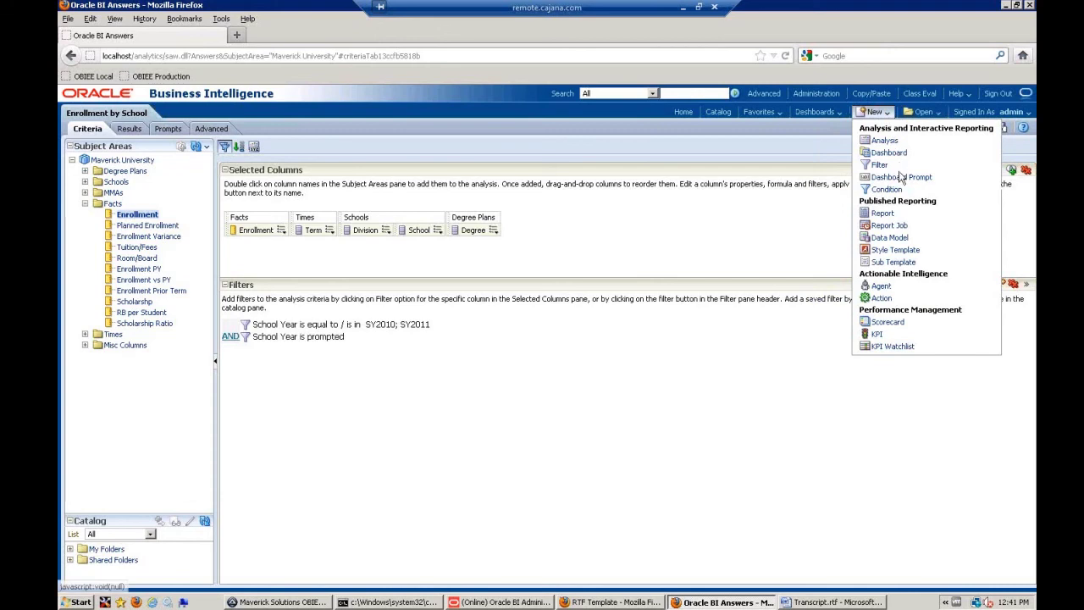
{"action": "left_click", "coordinate": [896, 177]}
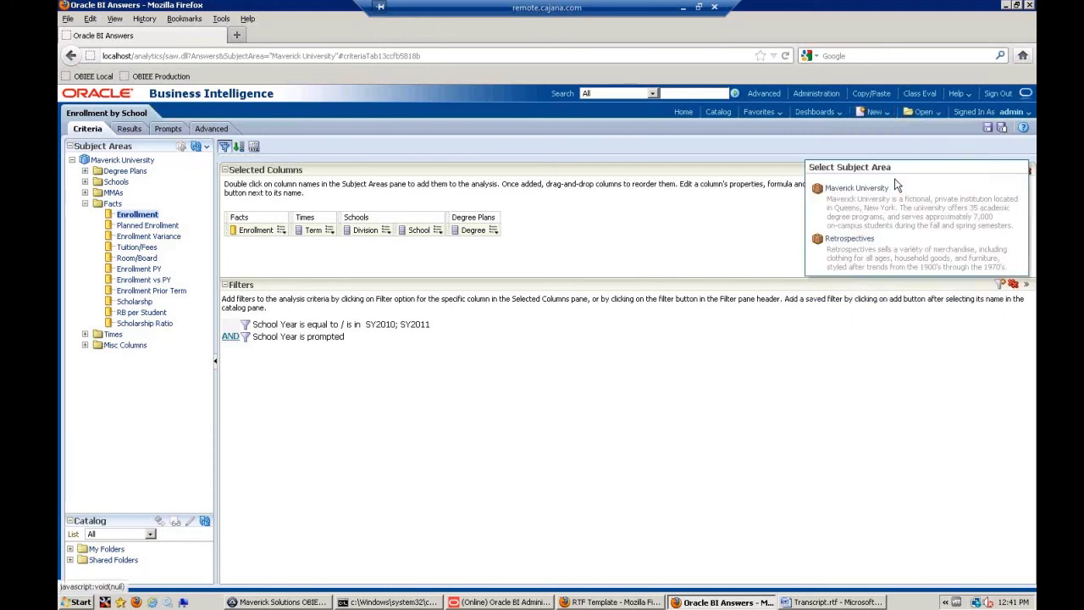
{"action": "left_click", "coordinate": [868, 187]}
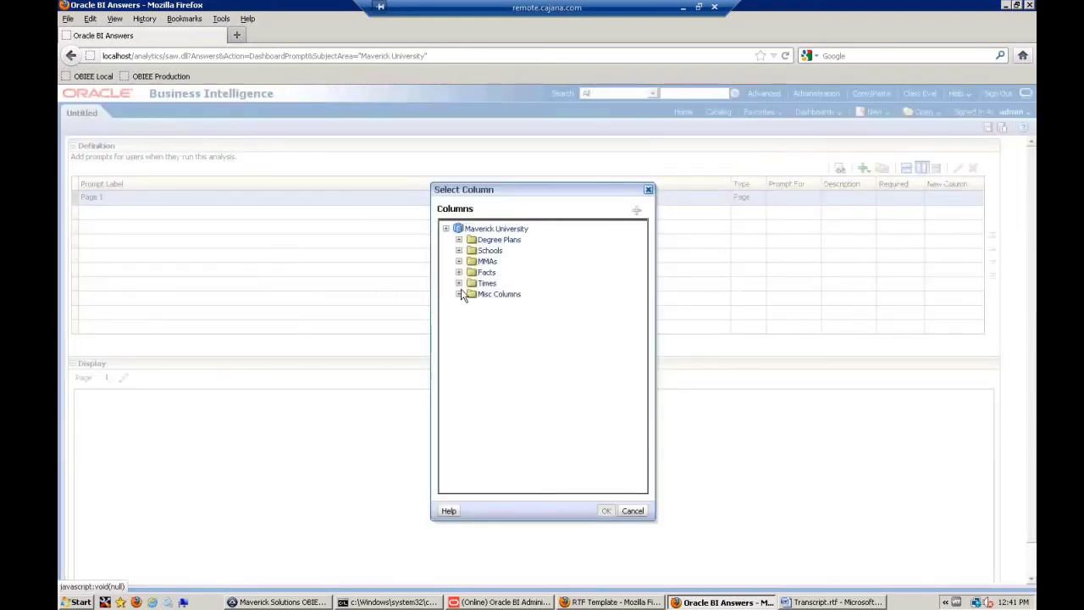
{"action": "left_click", "coordinate": [458, 282]}
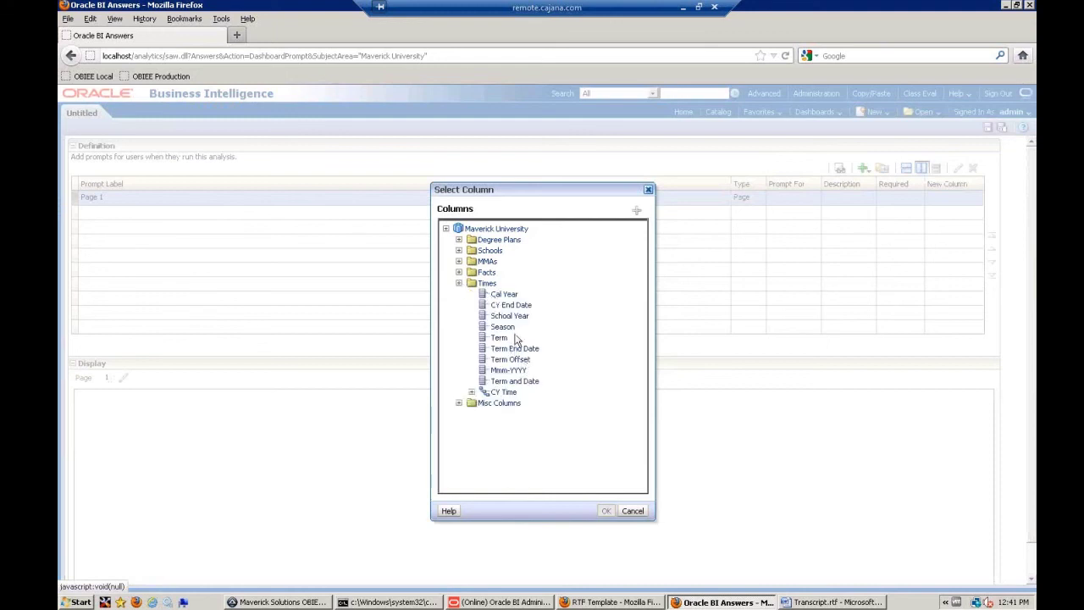
{"action": "double_click", "coordinate": [508, 316]}
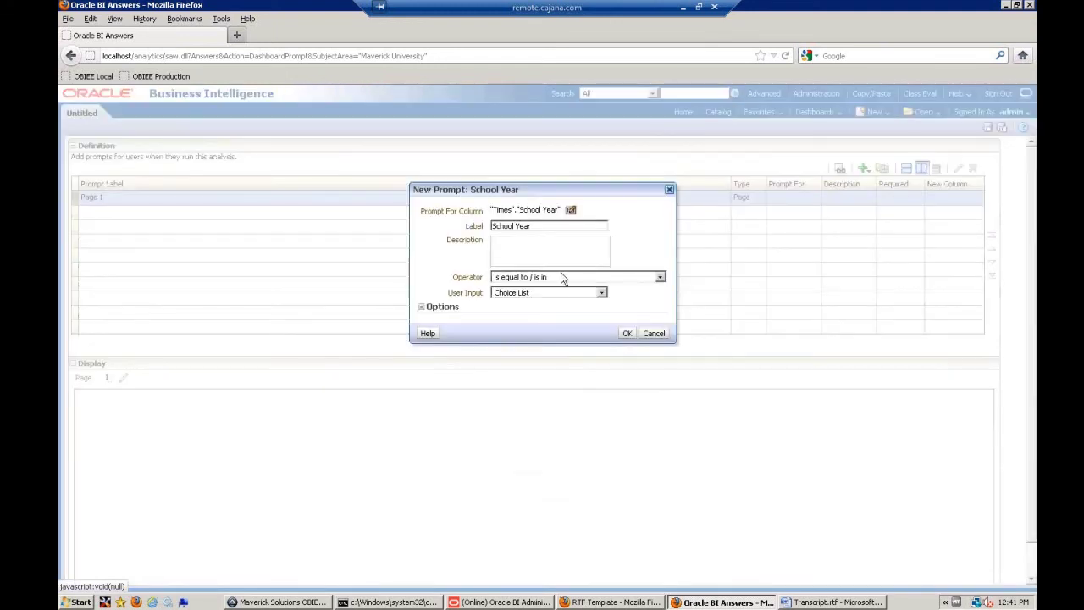
Include the All Column Values choice in the School Year prompt's list and set its default selection to the specific value SY2011.
{"action": "left_click", "coordinate": [421, 308]}
{"action": "left_click", "coordinate": [495, 340]}
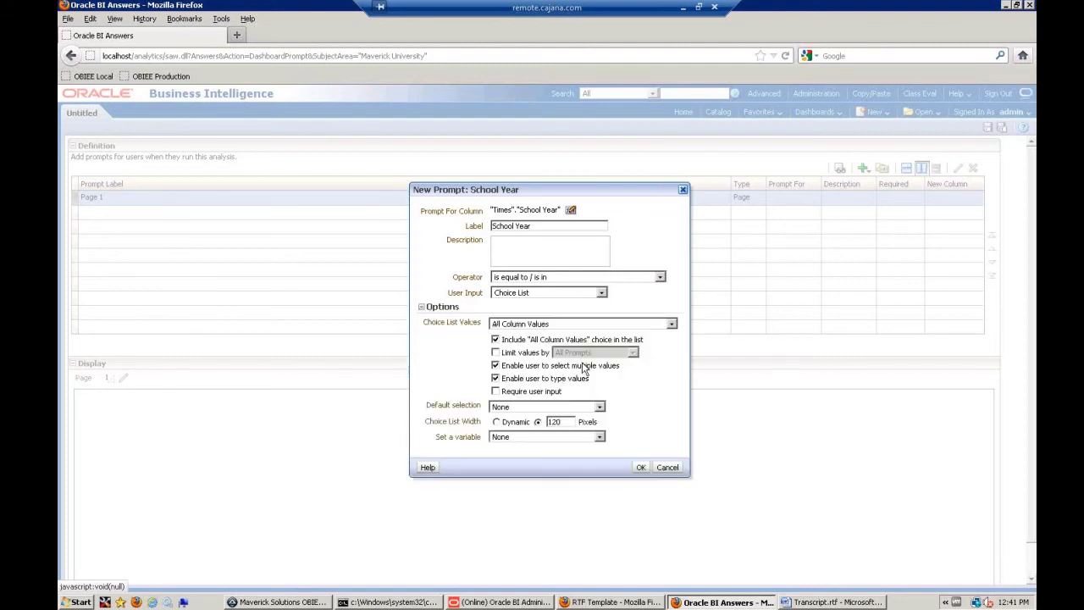
{"action": "left_click", "coordinate": [599, 409]}
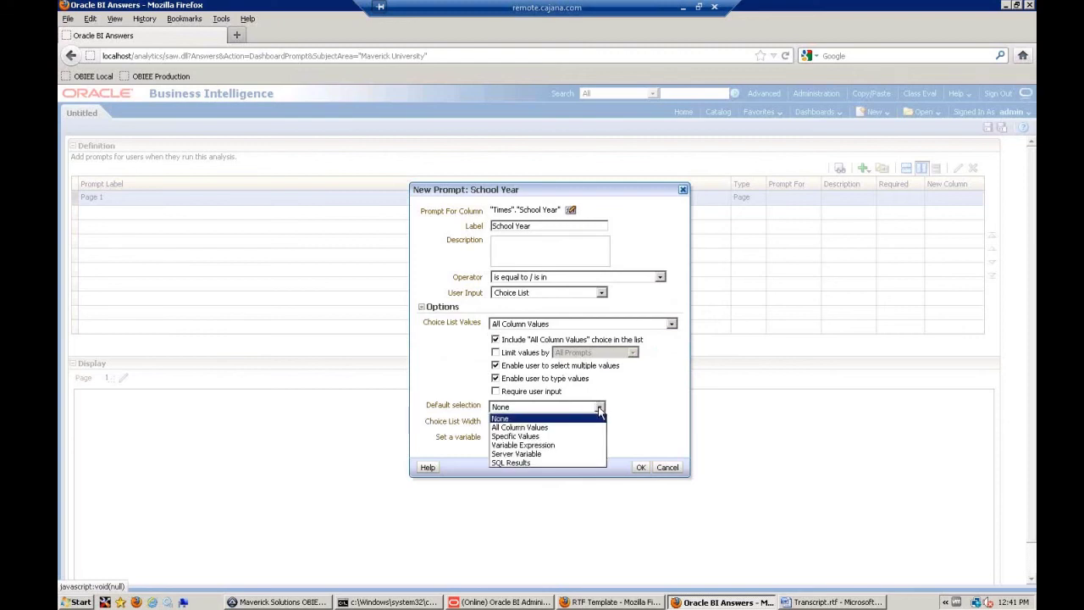
{"action": "left_click", "coordinate": [566, 437]}
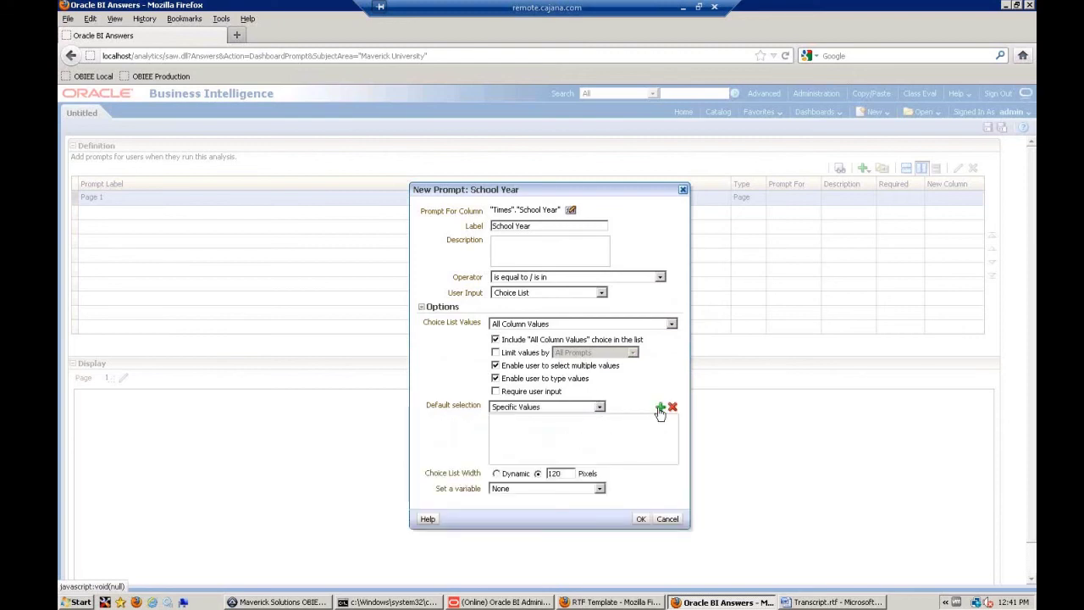
{"action": "left_click", "coordinate": [660, 408]}
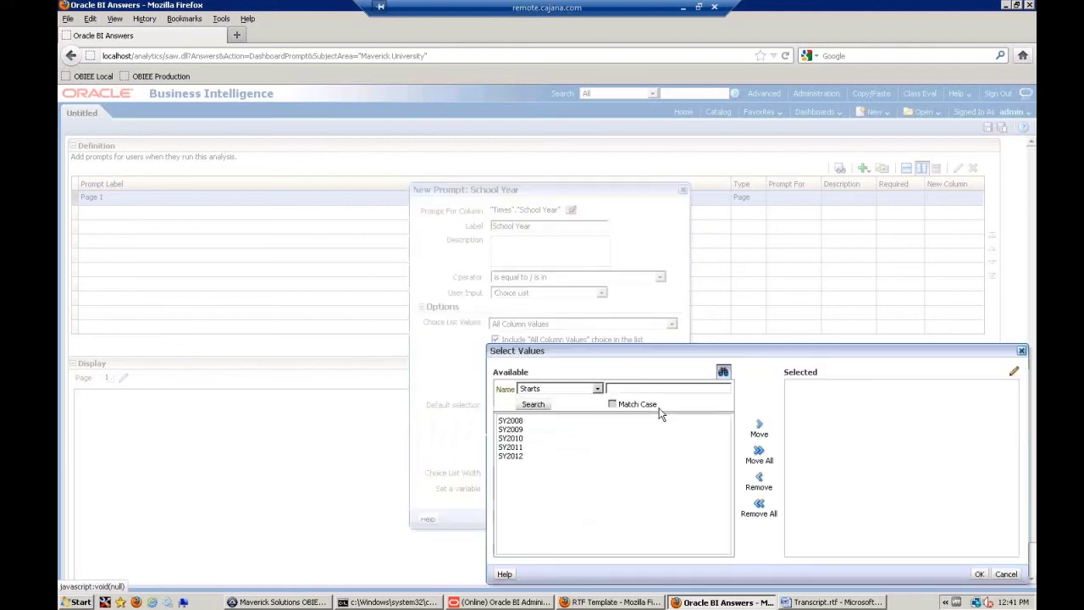
{"action": "left_click", "coordinate": [512, 447]}
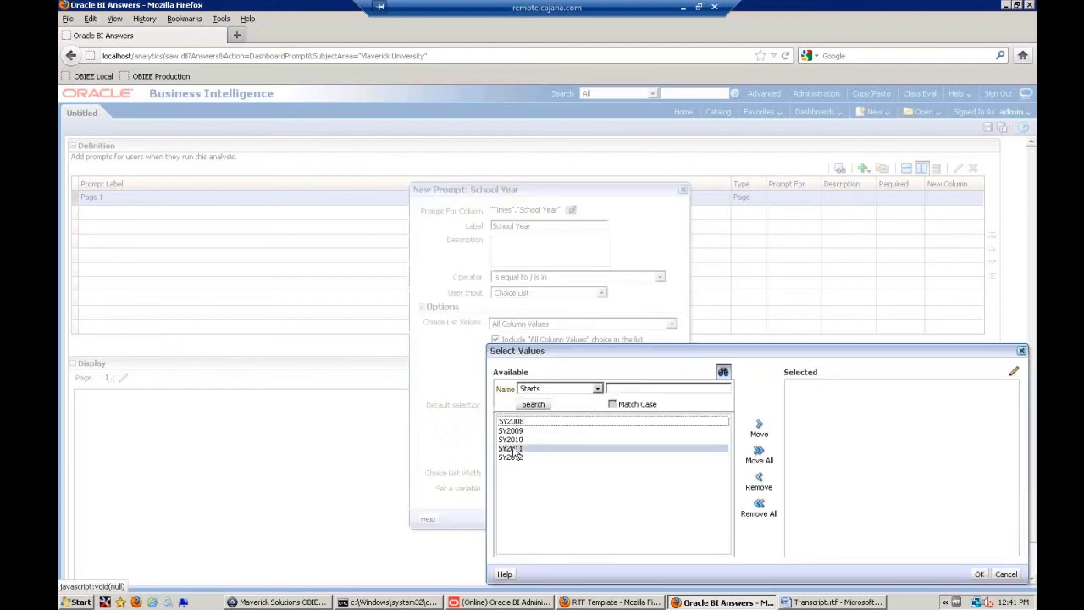
{"action": "left_click", "coordinate": [759, 426]}
{"action": "left_click", "coordinate": [979, 574]}
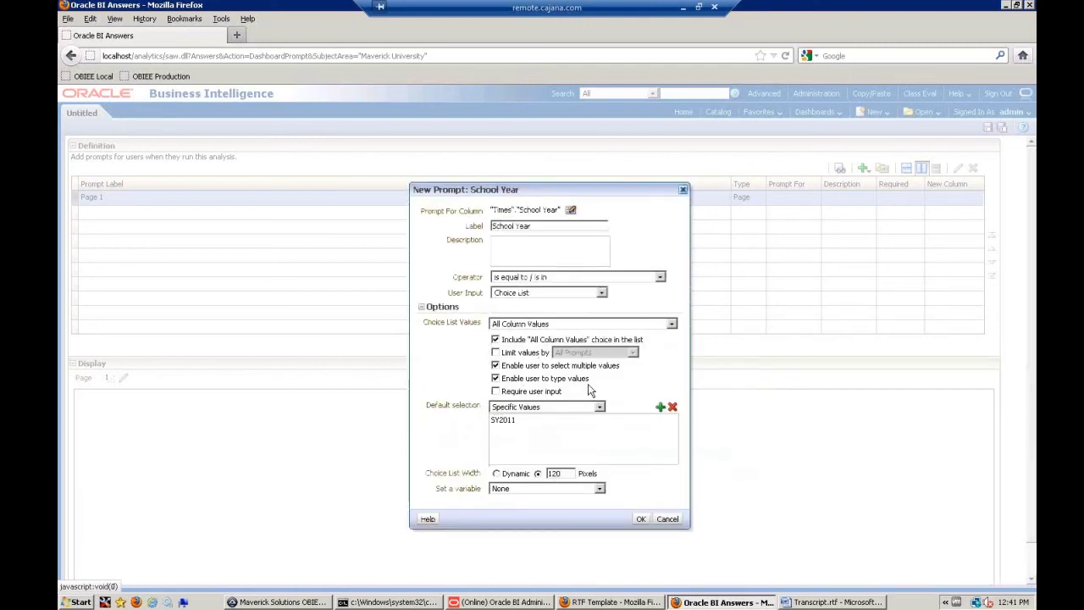
{"action": "left_click", "coordinate": [641, 519]}
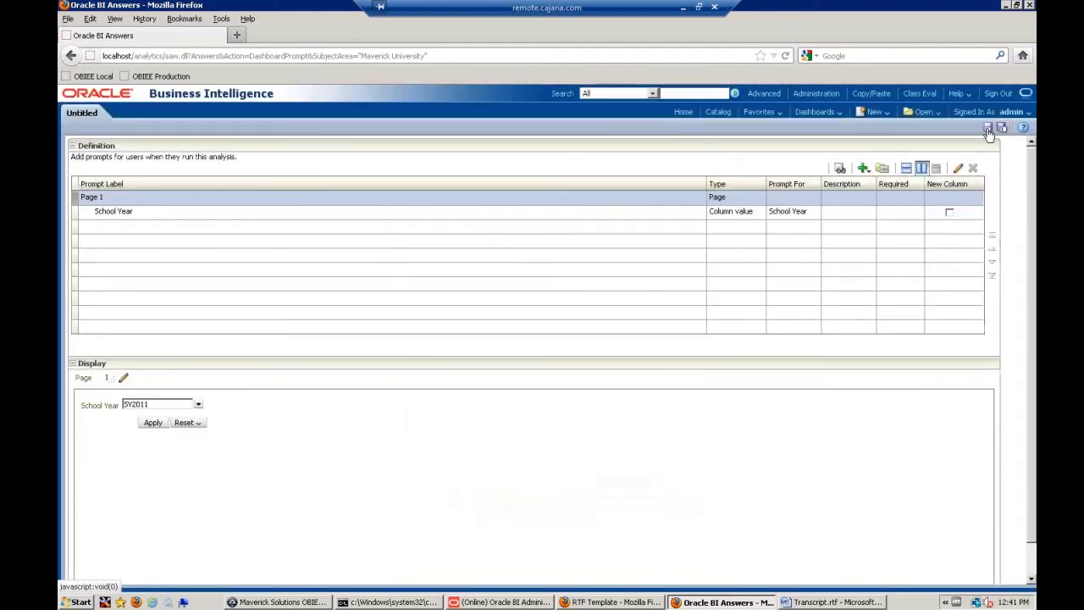
Save the dashboard prompt as SY Prompt in Shared Folders/Training/HEUG Webinar 12-Feb-2013, overwriting the existing prompt.
{"action": "left_click", "coordinate": [987, 128]}
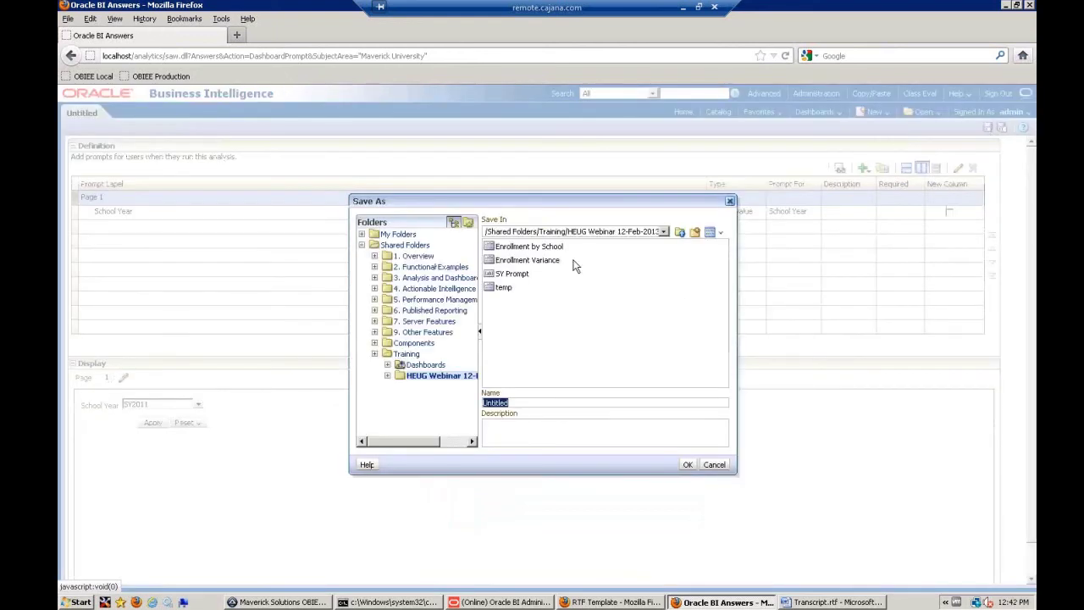
{"action": "left_click", "coordinate": [512, 274]}
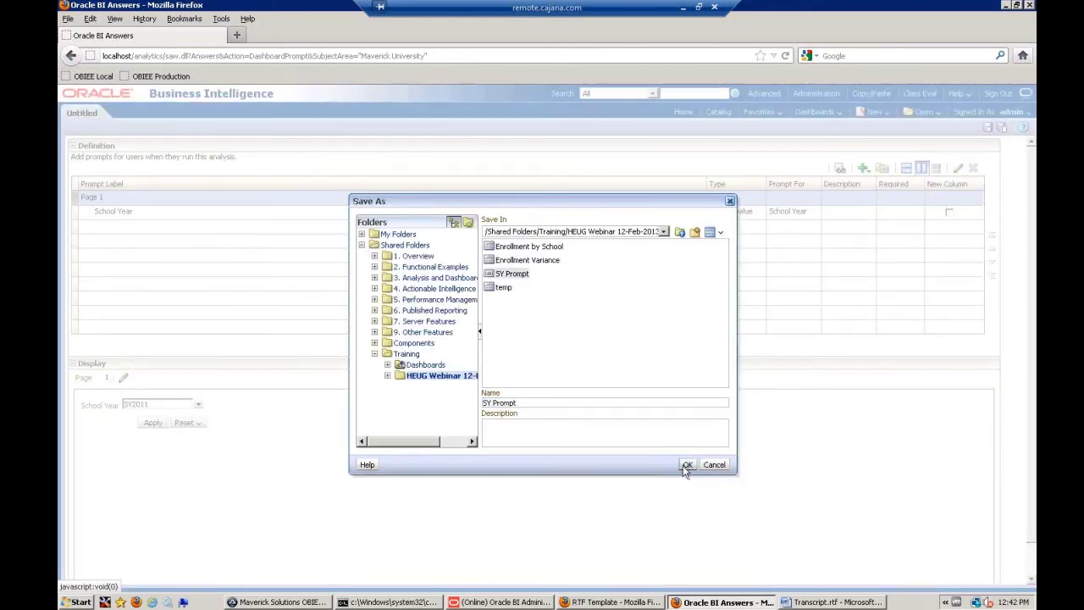
{"action": "left_click", "coordinate": [685, 467]}
{"action": "left_click", "coordinate": [669, 364]}
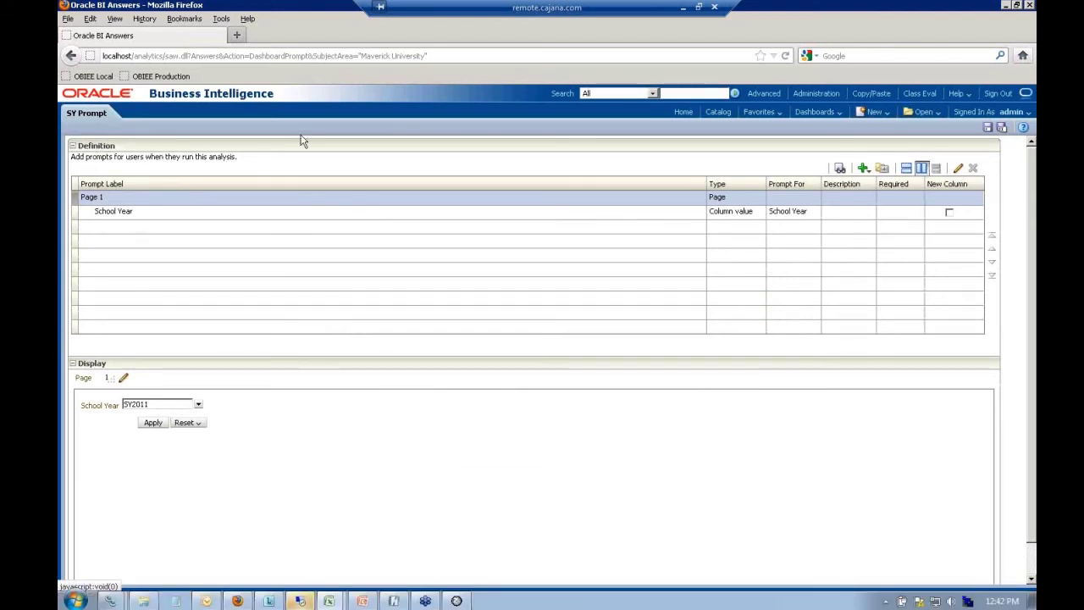
Hide the Apply and Reset buttons and clear the page title in the prompt's page settings.
{"action": "left_click", "coordinate": [125, 380]}
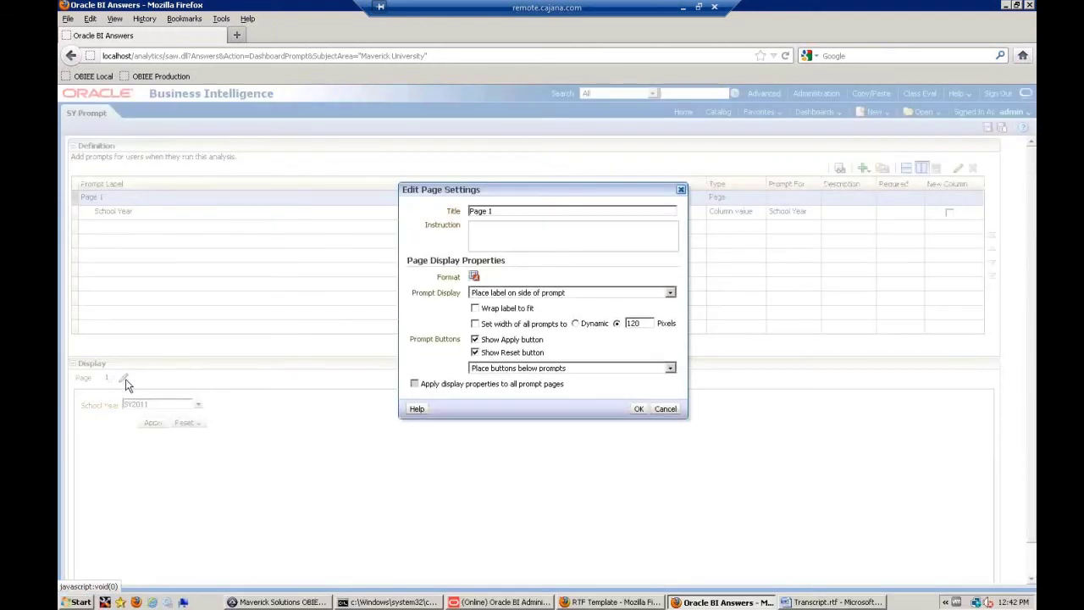
{"action": "left_click", "coordinate": [475, 340]}
{"action": "left_click", "coordinate": [475, 352]}
{"action": "left_click_drag", "start_coordinate": [503, 213], "coordinate": [411, 210]}
{"action": "key", "text": "BackSpace"}
{"action": "left_click", "coordinate": [637, 409]}
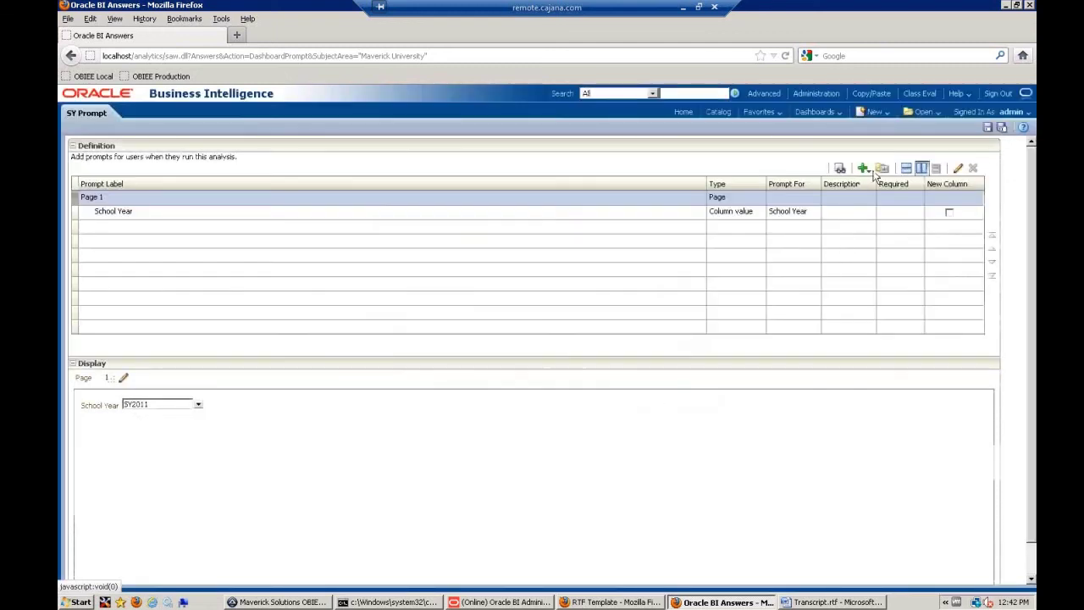
Save the School Year dashboard prompt and open the most recent dashboard, My Dashboard - page 1.
{"action": "left_click", "coordinate": [987, 128]}
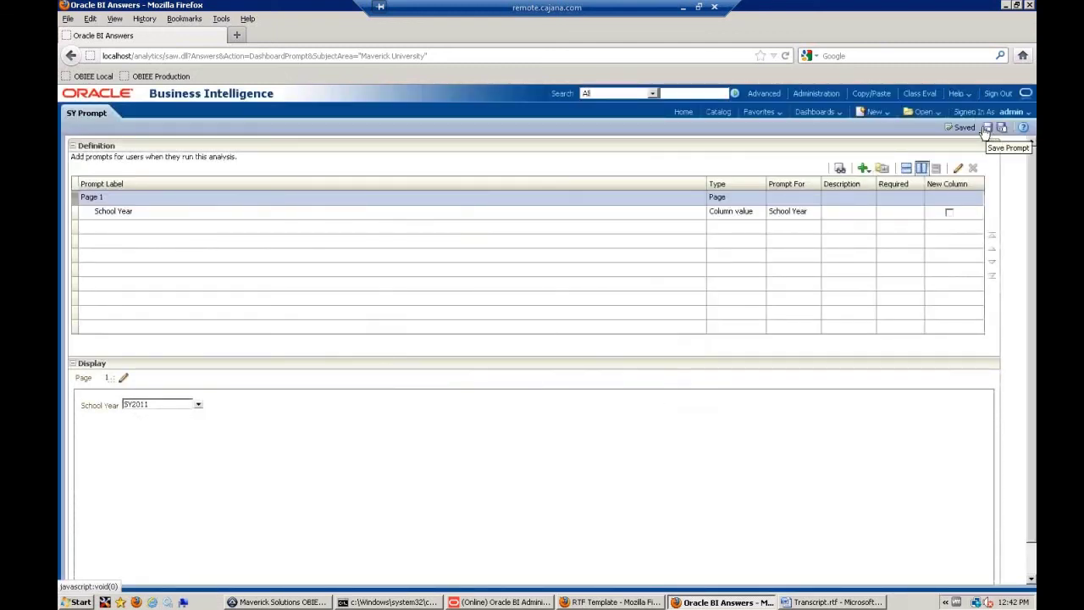
{"action": "left_click", "coordinate": [840, 115]}
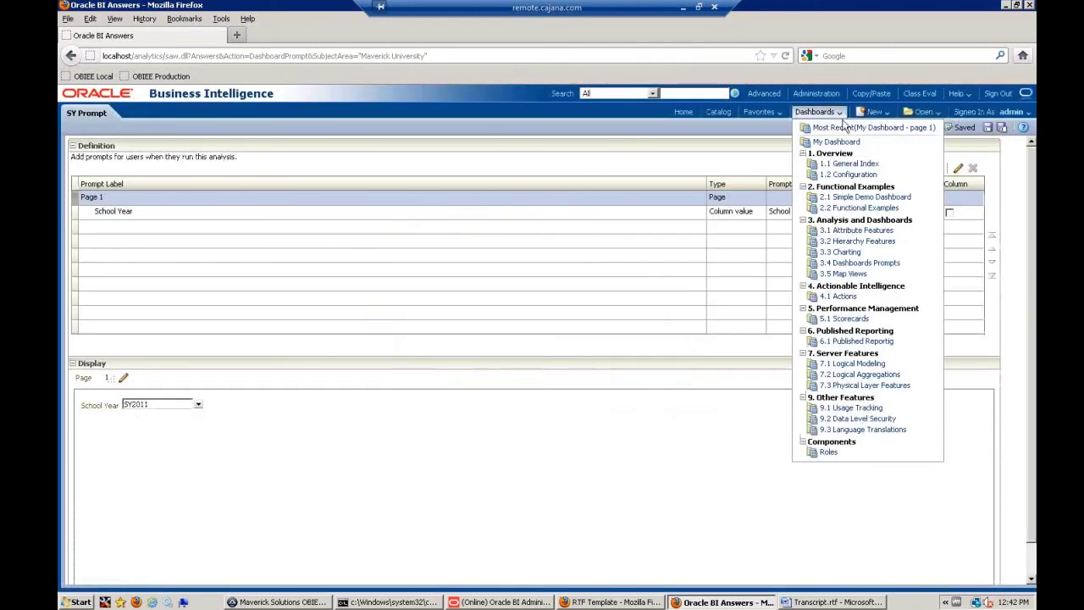
{"action": "left_click", "coordinate": [844, 128]}
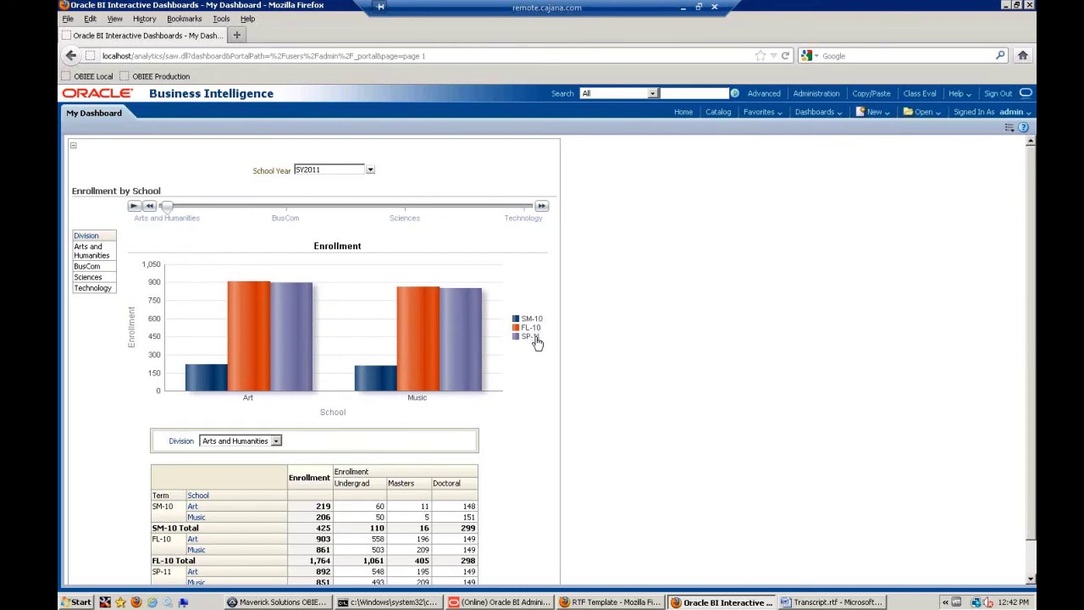
Add SY2010 to the dashboard's School Year prompt selection alongside SY2011 and apply it to the Enrollment by School analysis.
{"action": "left_click", "coordinate": [370, 170]}
{"action": "left_click", "coordinate": [305, 222]}
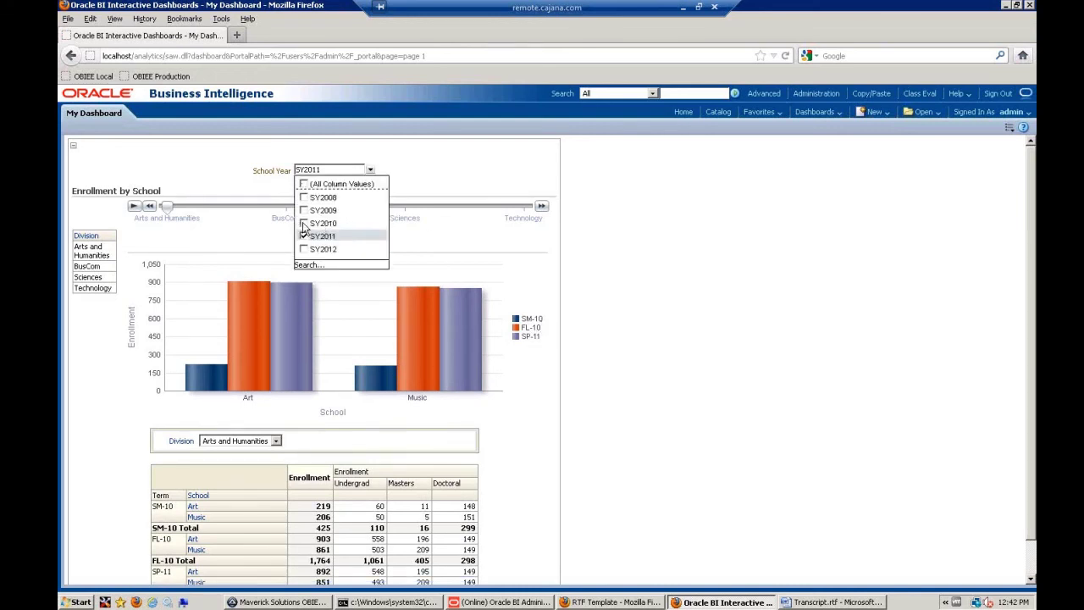
{"action": "left_click", "coordinate": [419, 171]}
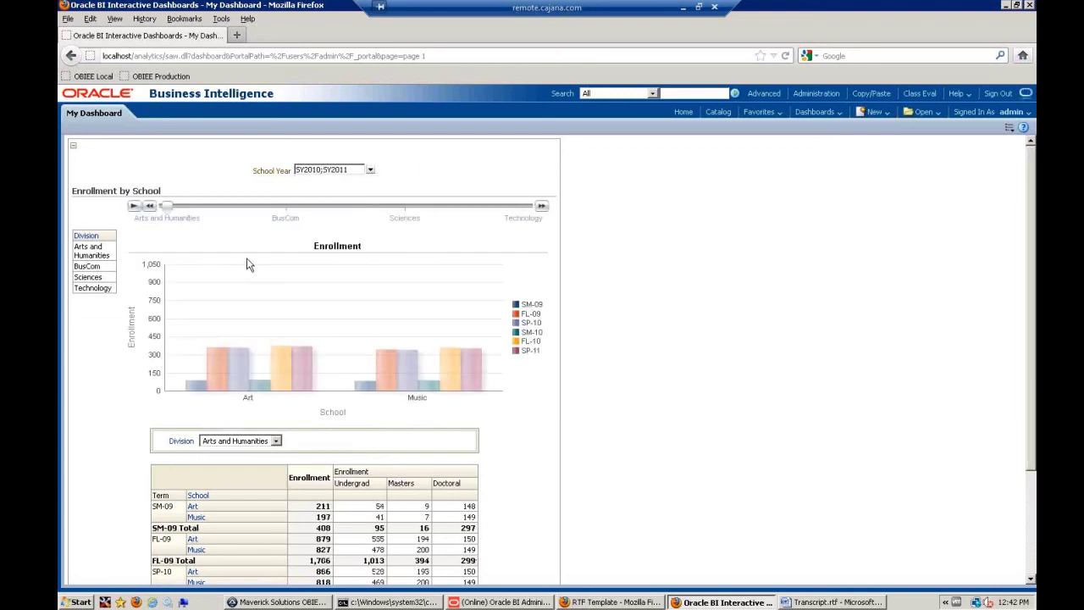
Test the master-detail link by choosing different divisions in the Division table, including Sciences and BusCom.
{"action": "left_click", "coordinate": [91, 279]}
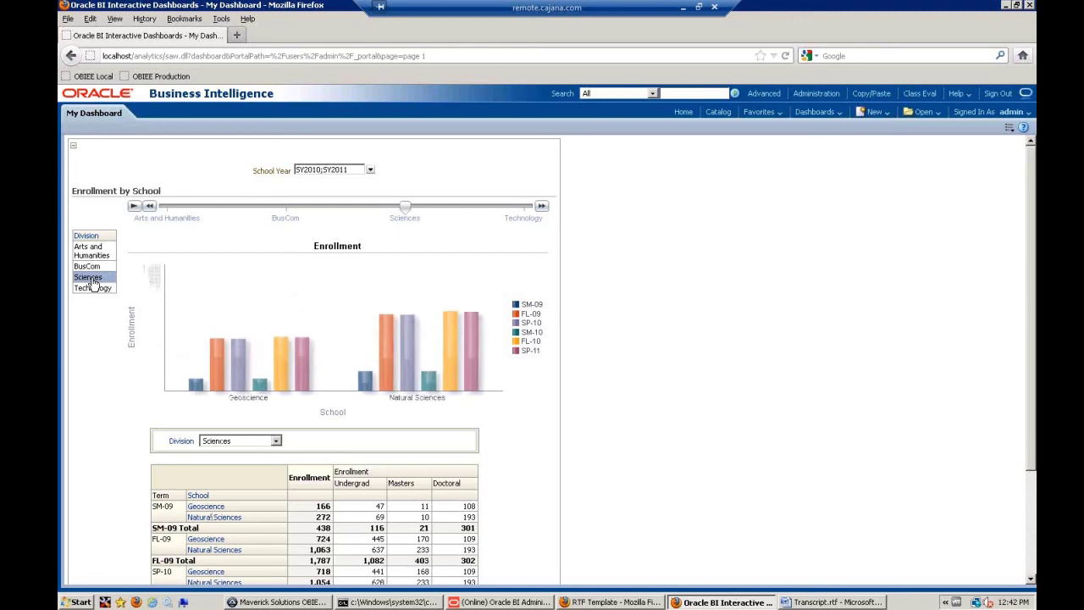
{"action": "key", "text": "Up"}
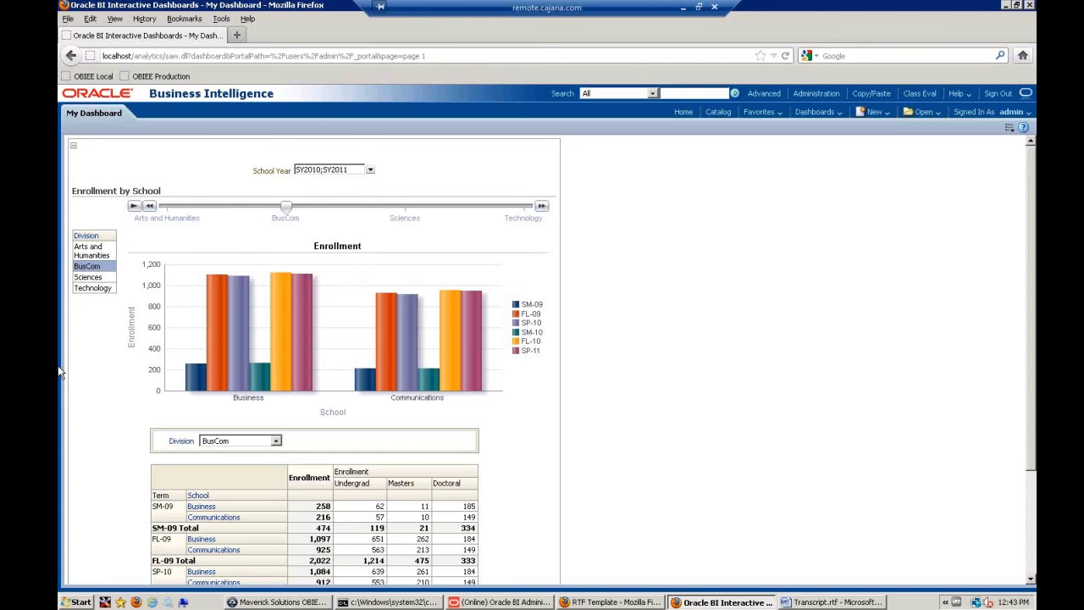
{"action": "left_click", "coordinate": [87, 277]}
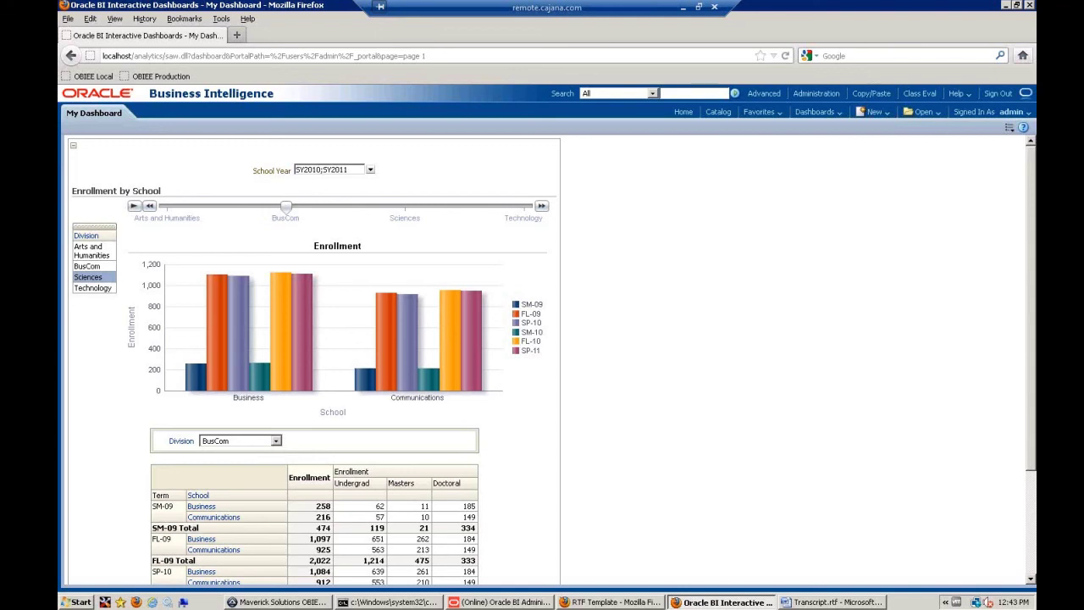
{"action": "left_click", "coordinate": [92, 288]}
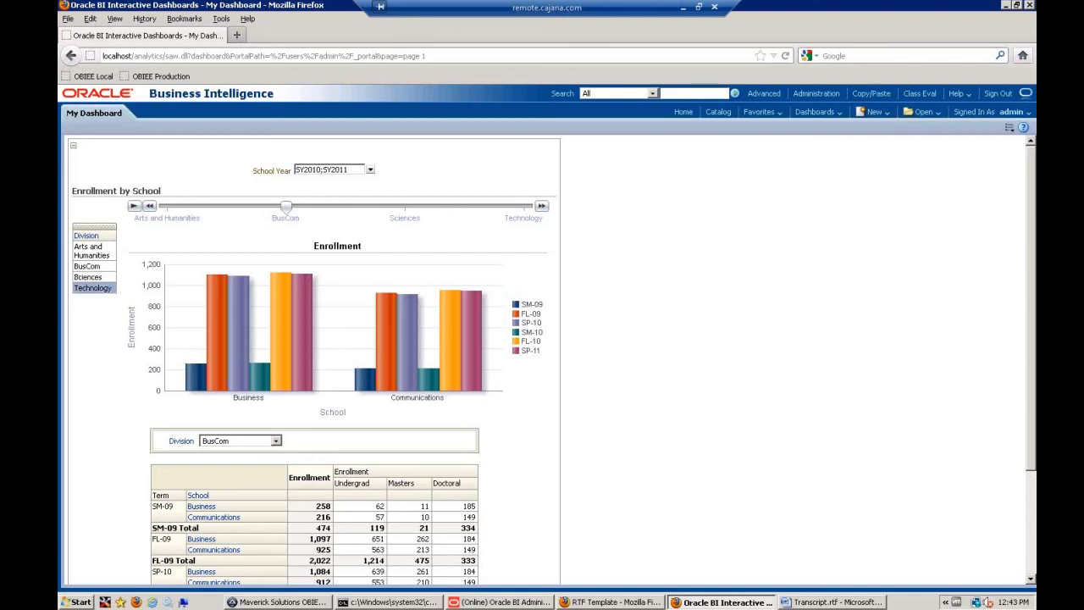